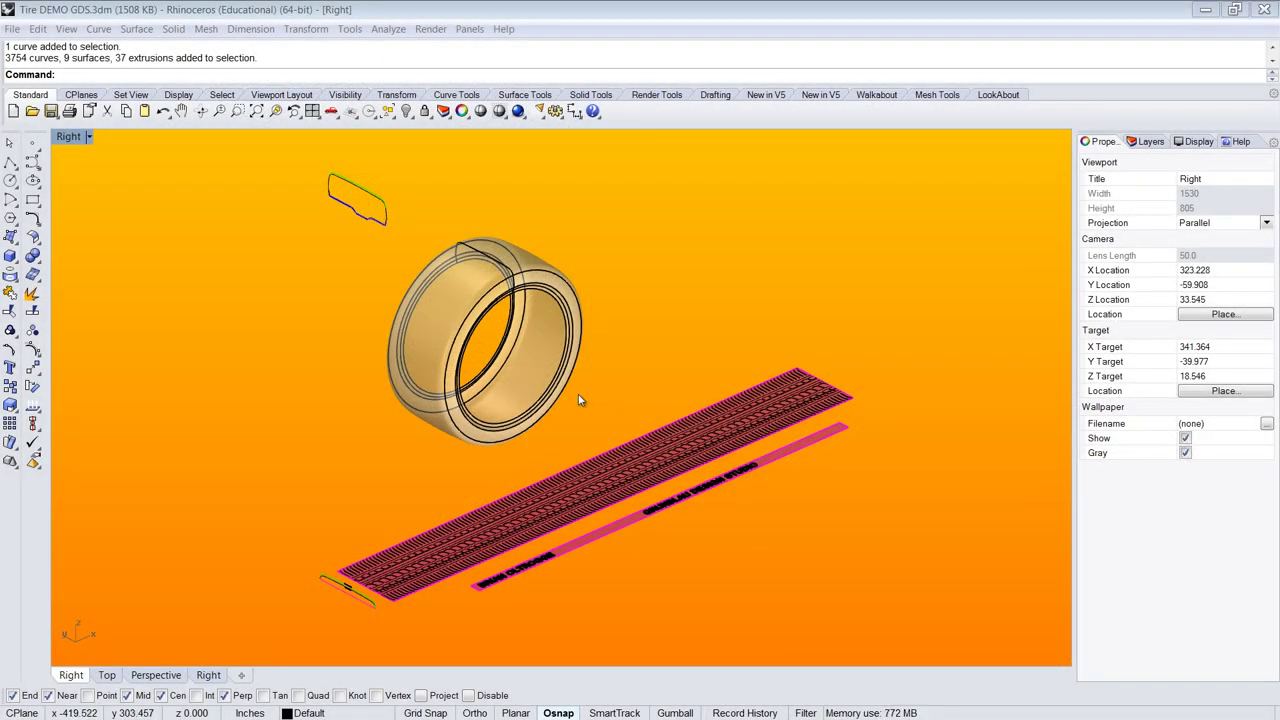
- Orbit around the tire, selecting the 30 rim profile curves and then the tire's 7 surfaces
ctrl+shift+right_drag(578, 400, 503, 429)
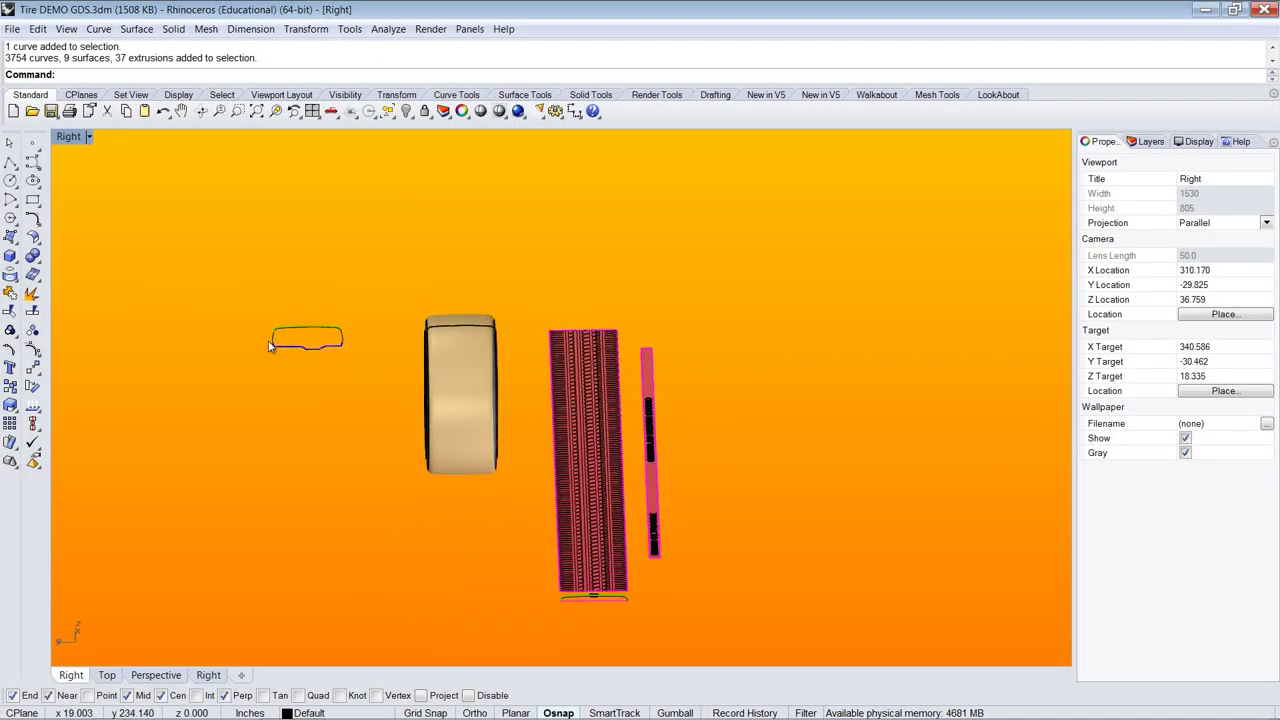
scroll(300, 346, up, 8)
drag(515, 420, 448, 505)
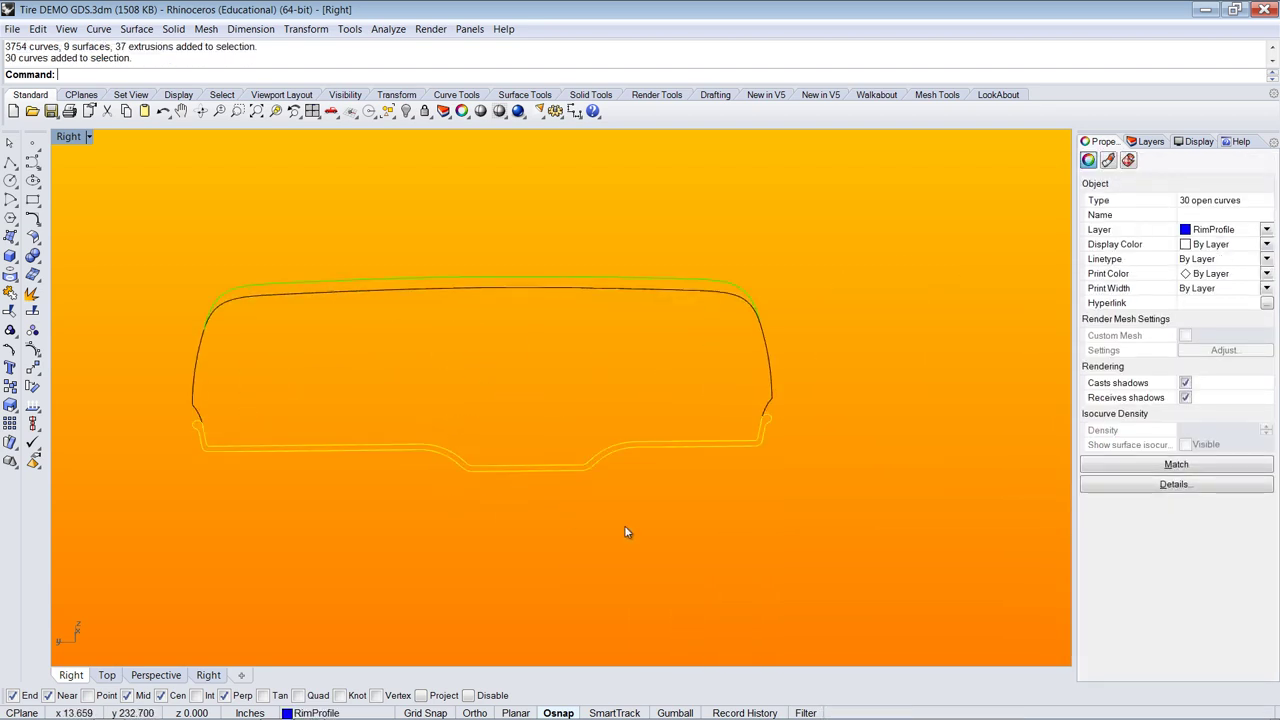
ctrl+shift+right_drag(669, 491, 443, 391)
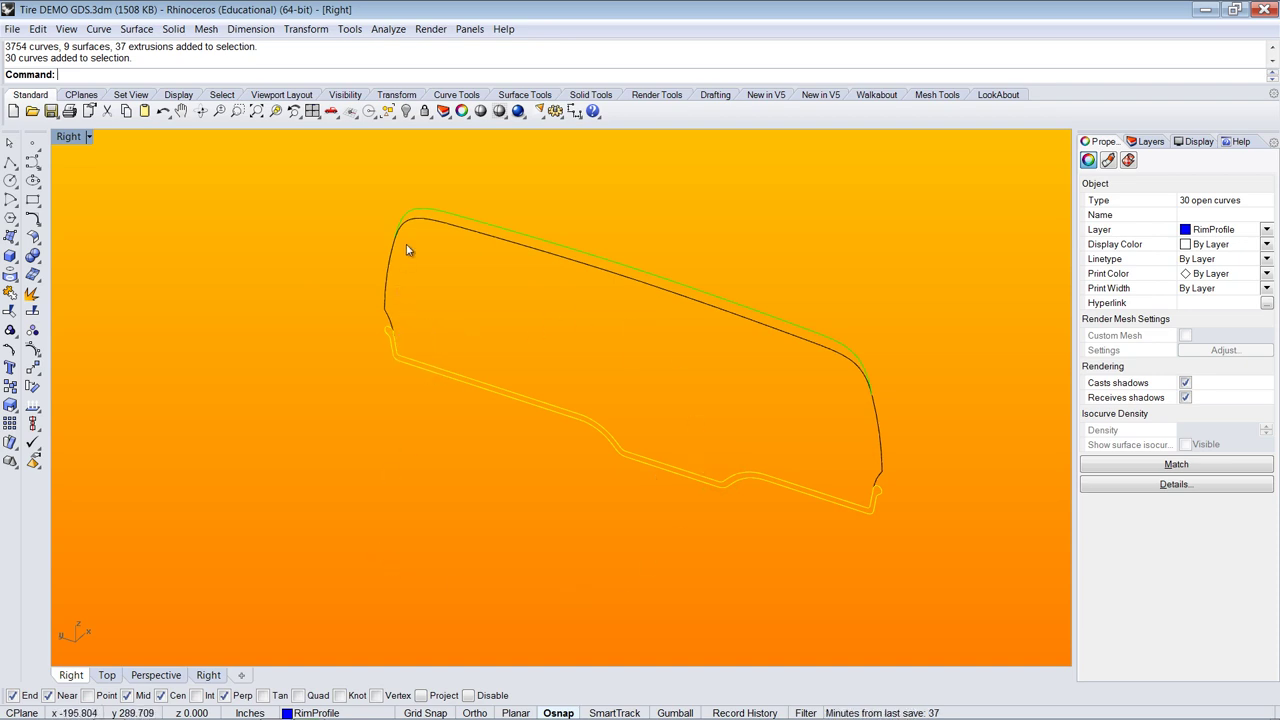
ctrl+shift+right_drag(862, 474, 543, 277)
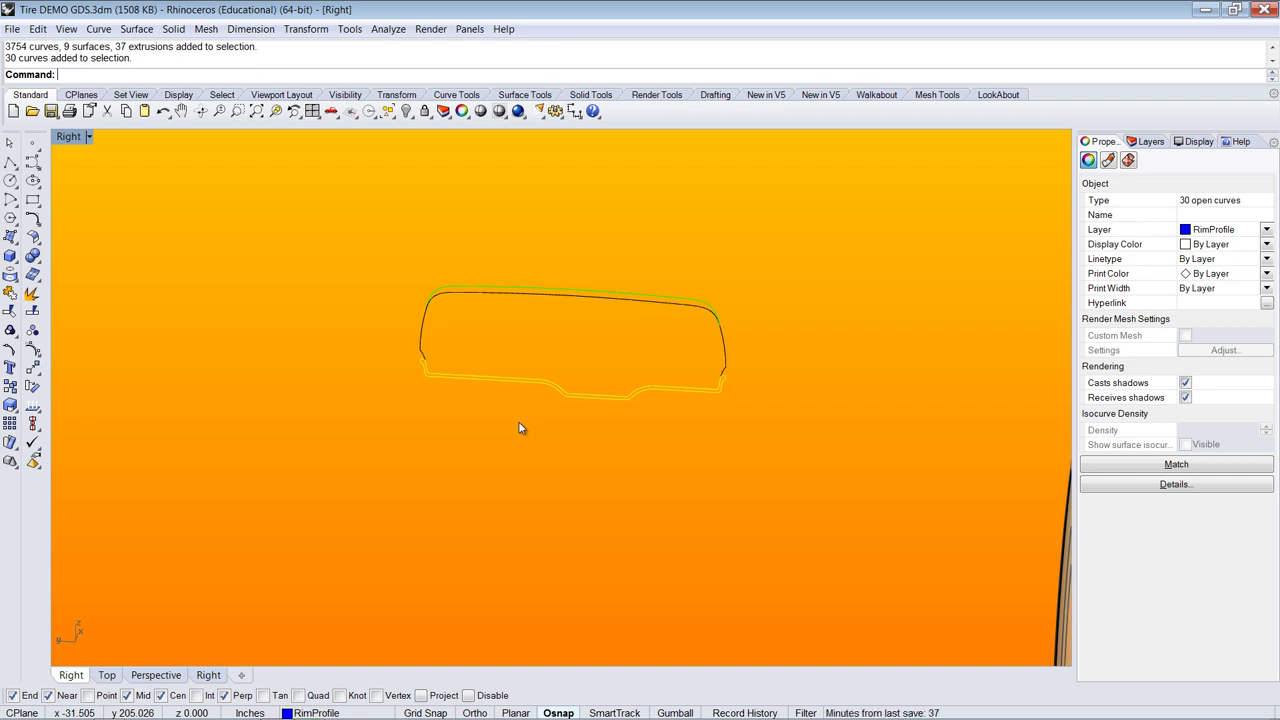
ctrl+shift+right_drag(617, 429, 588, 431)
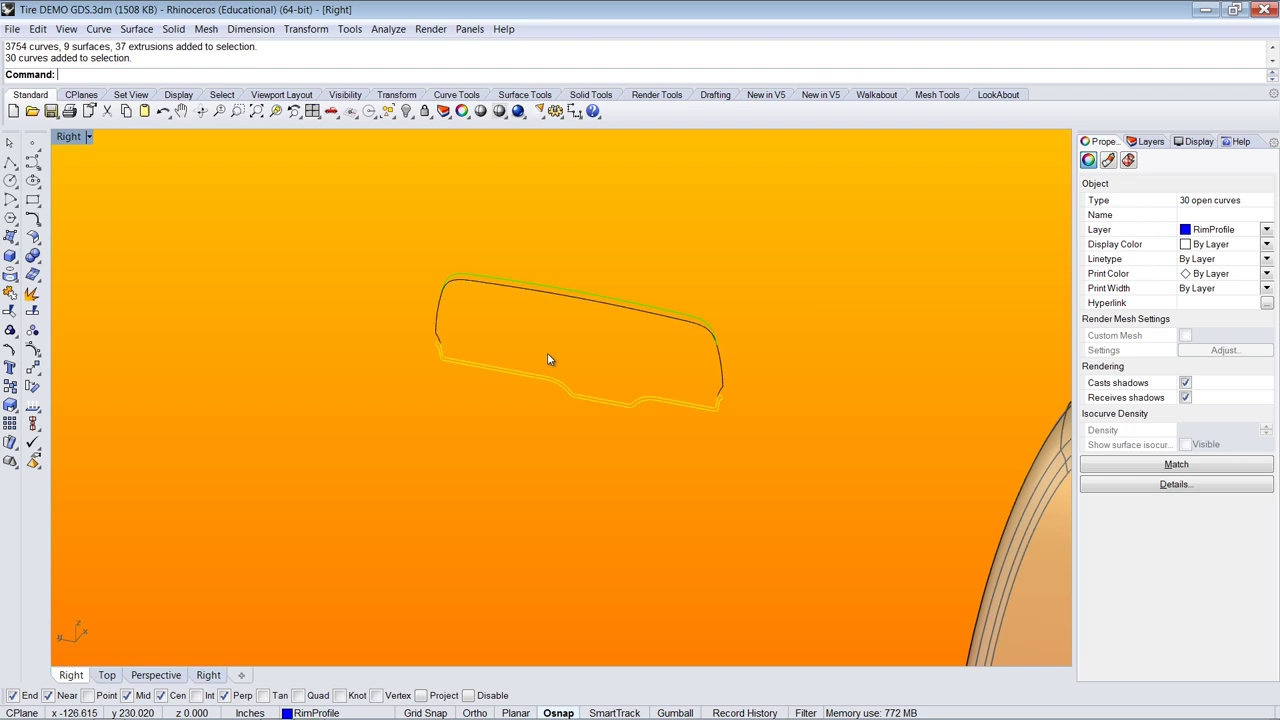
scroll(423, 283, down, 5)
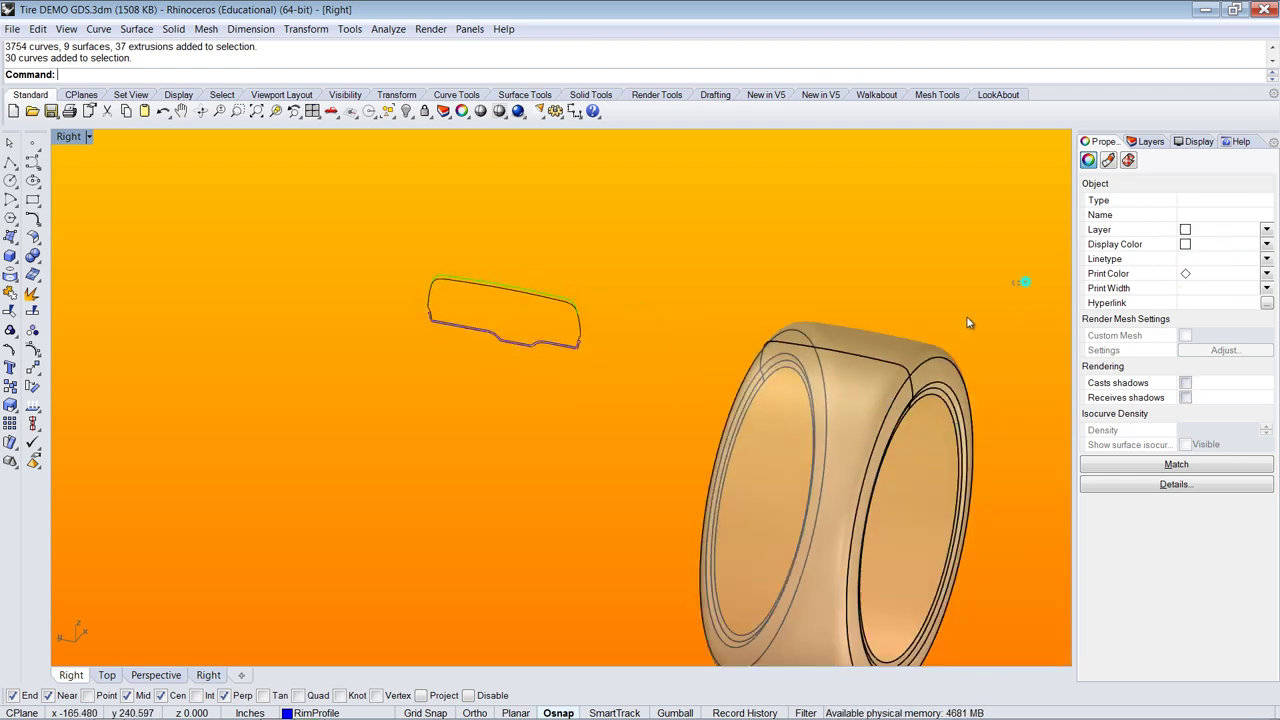
drag(1020, 275, 734, 450)
scroll(585, 331, up, 3)
scroll(585, 331, up, 2)
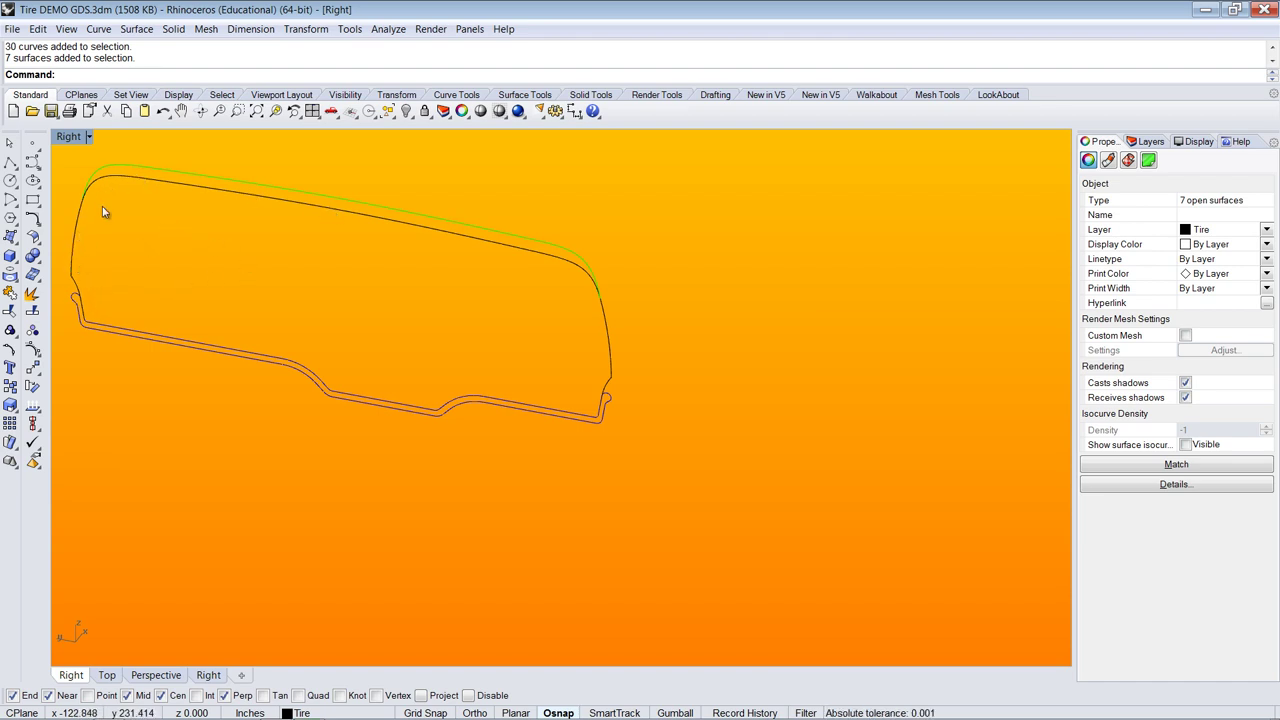
- Check the two curves along the profile's top, then view the tire and tread strips obliquely
click(319, 238)
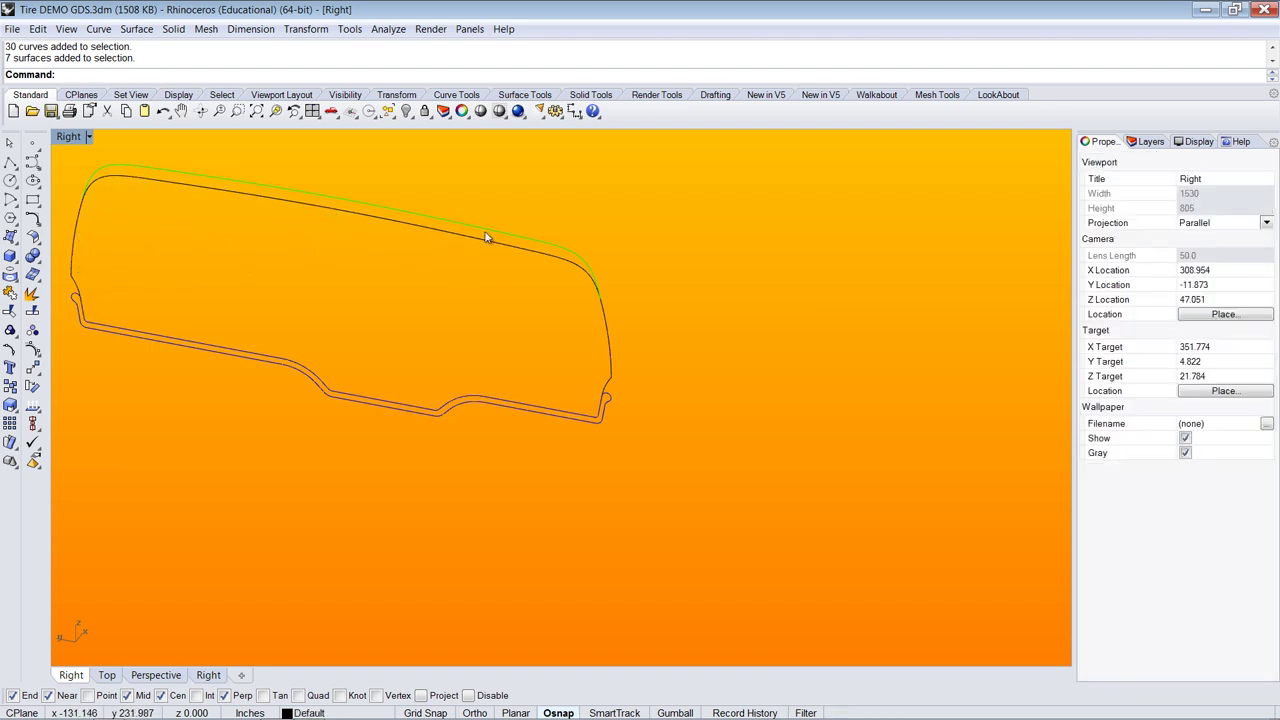
drag(455, 195, 424, 248)
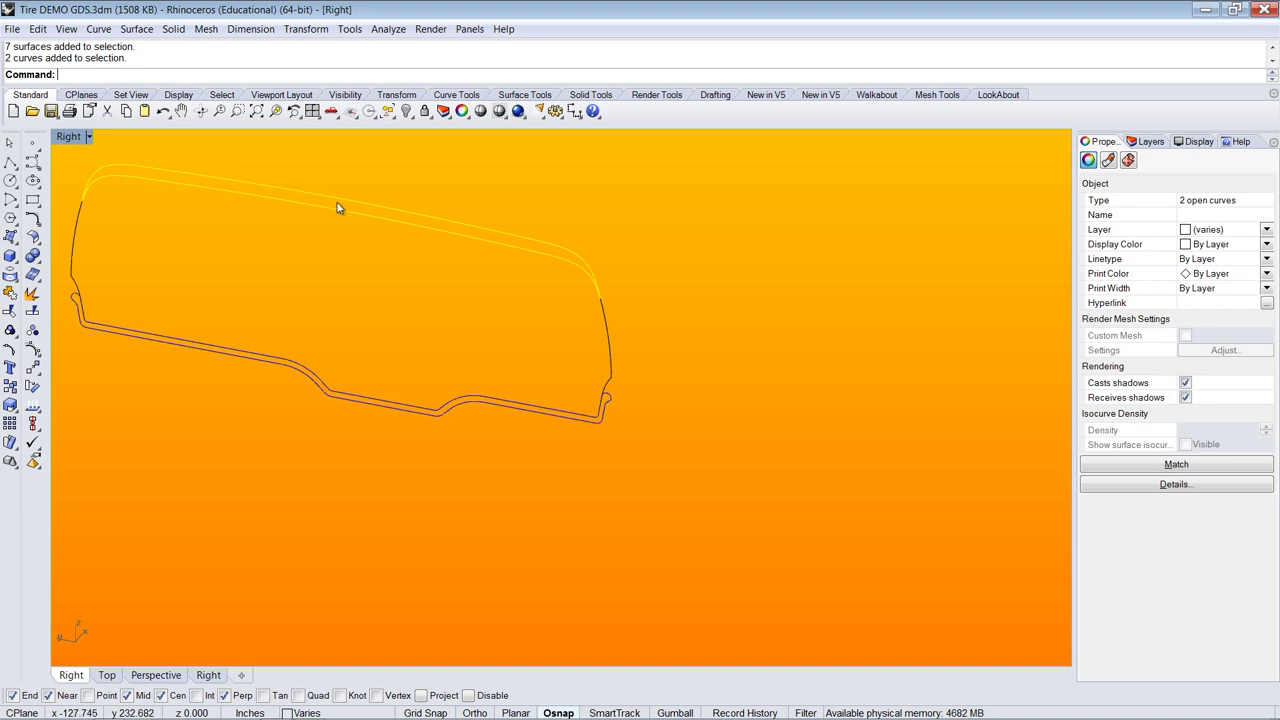
click(617, 219)
scroll(711, 283, down, 5)
ctrl+shift+right_drag(711, 283, 717, 360)
scroll(677, 185, up, 8)
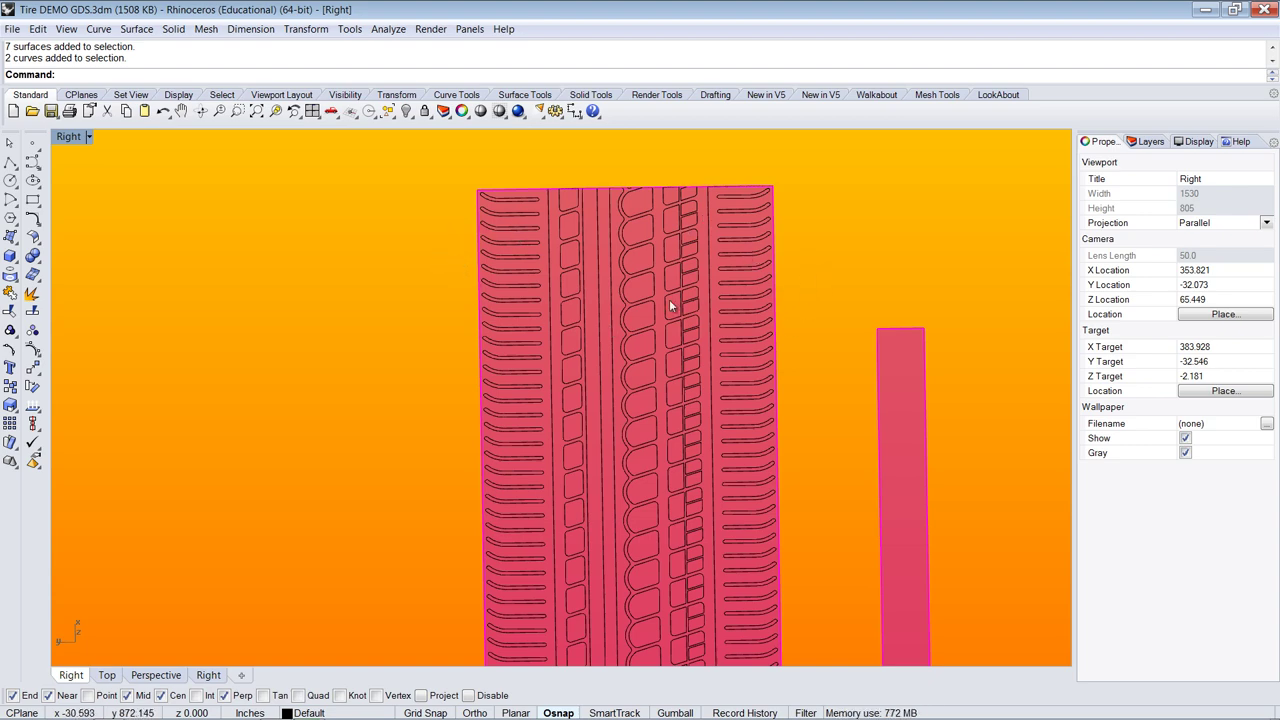
ctrl+shift+right_drag(669, 314, 790, 306)
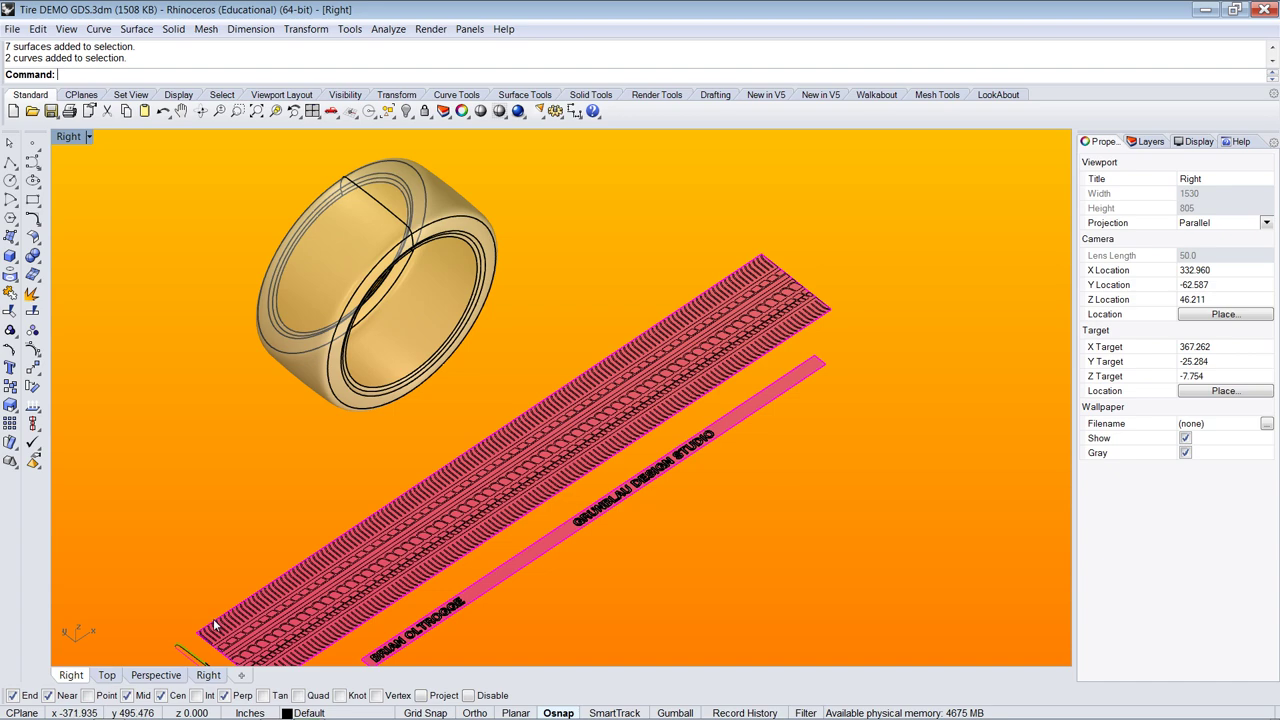
ctrl+shift+right_drag(537, 223, 498, 312)
- Measure the tire's circular curve with Analyze > Length, which reports 73.647 inches
click(388, 30)
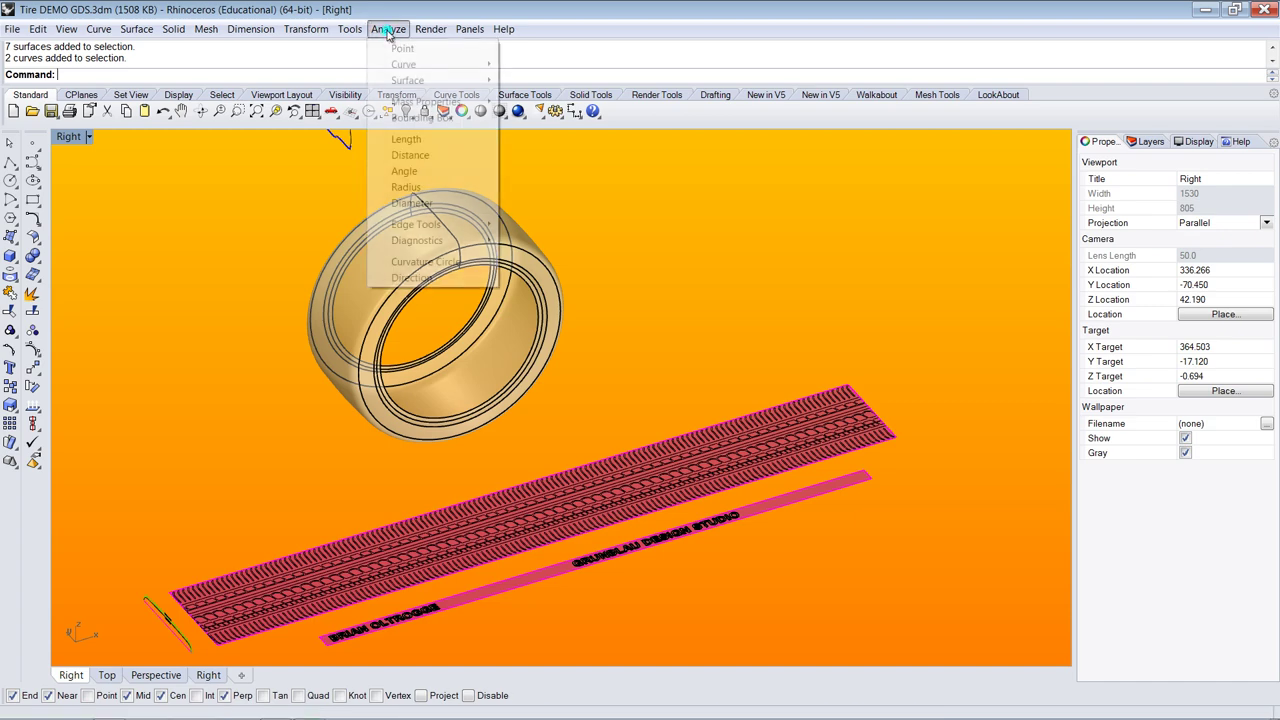
click(427, 140)
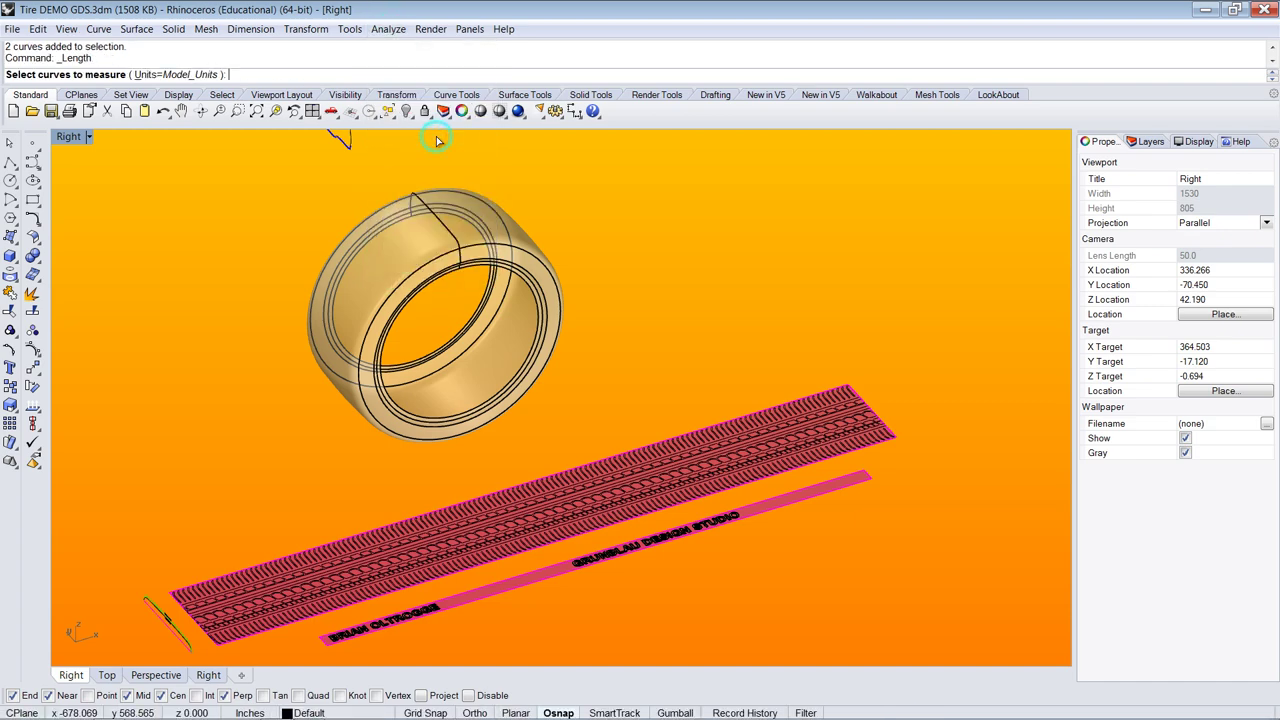
scroll(475, 256, up, 3)
click(467, 245)
click(465, 280)
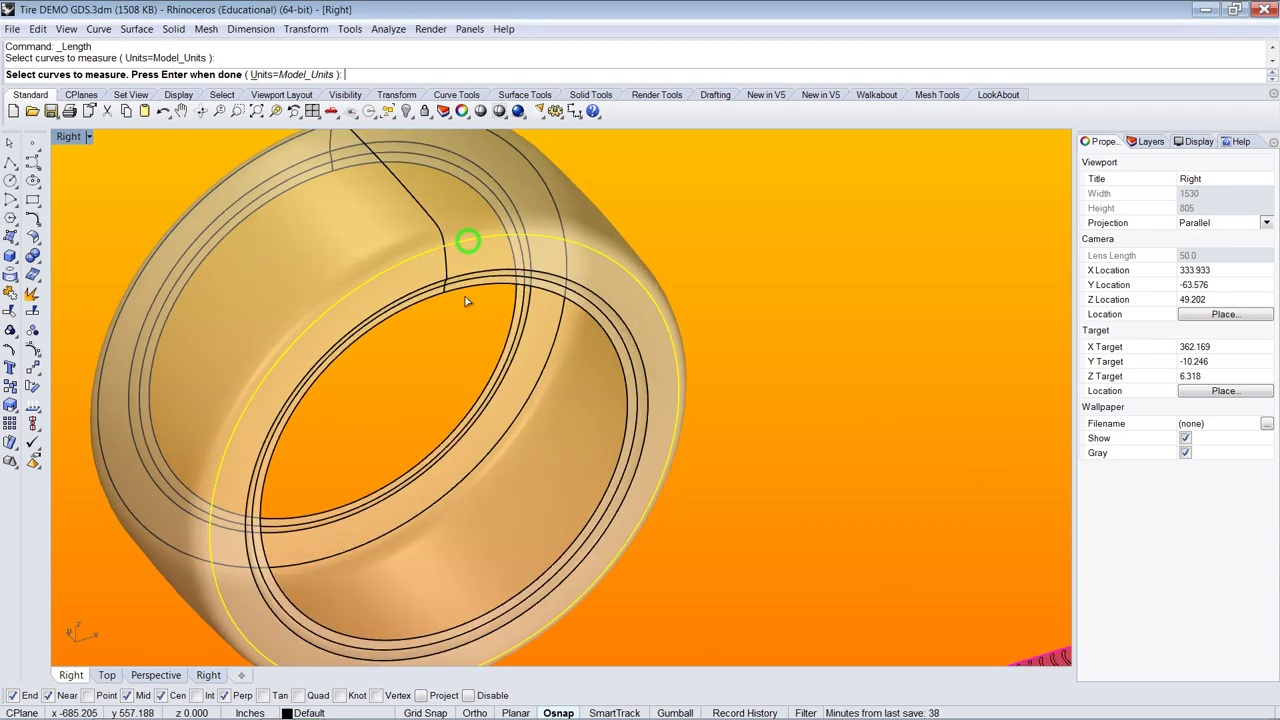
key(Return)
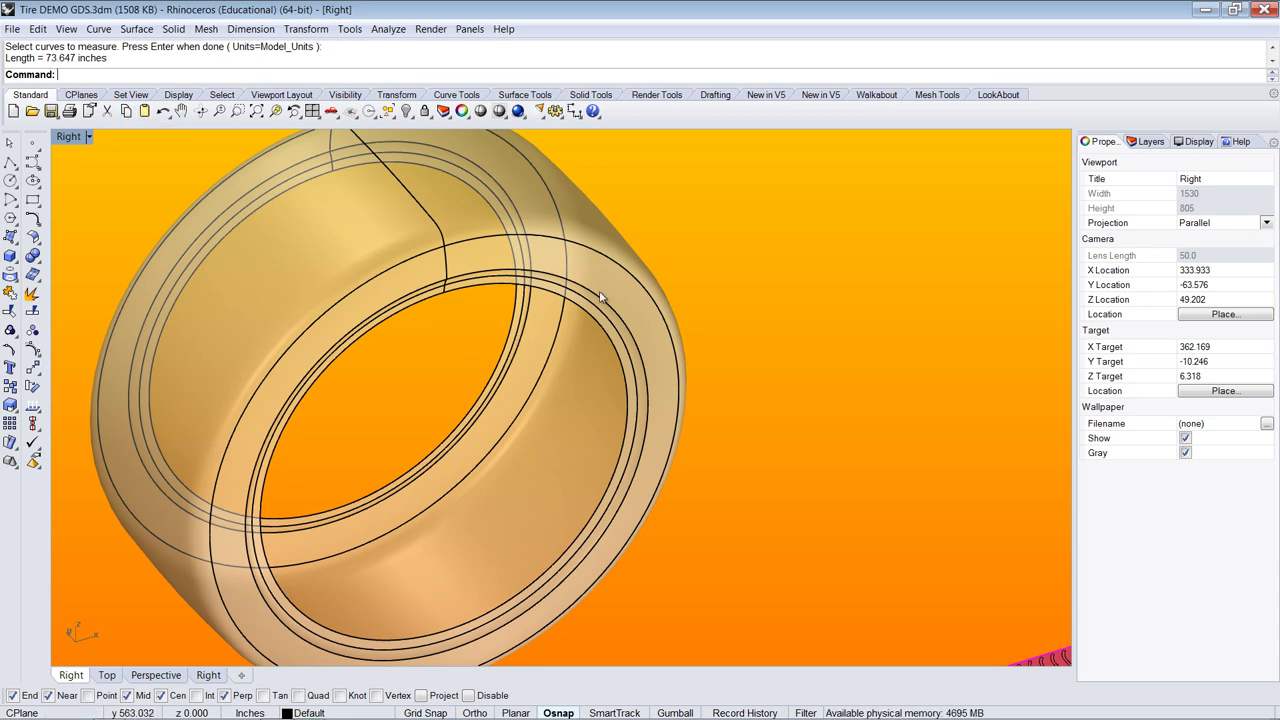
scroll(517, 305, down, 10)
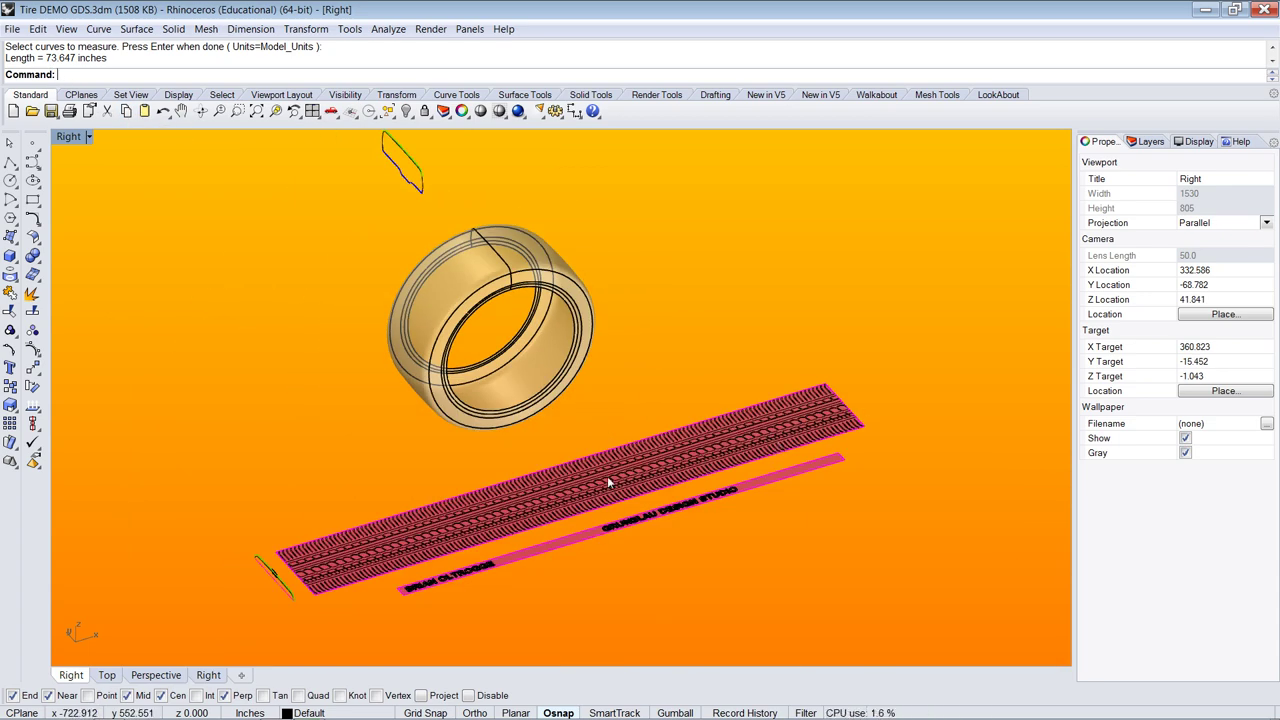
right_drag(683, 421, 675, 541)
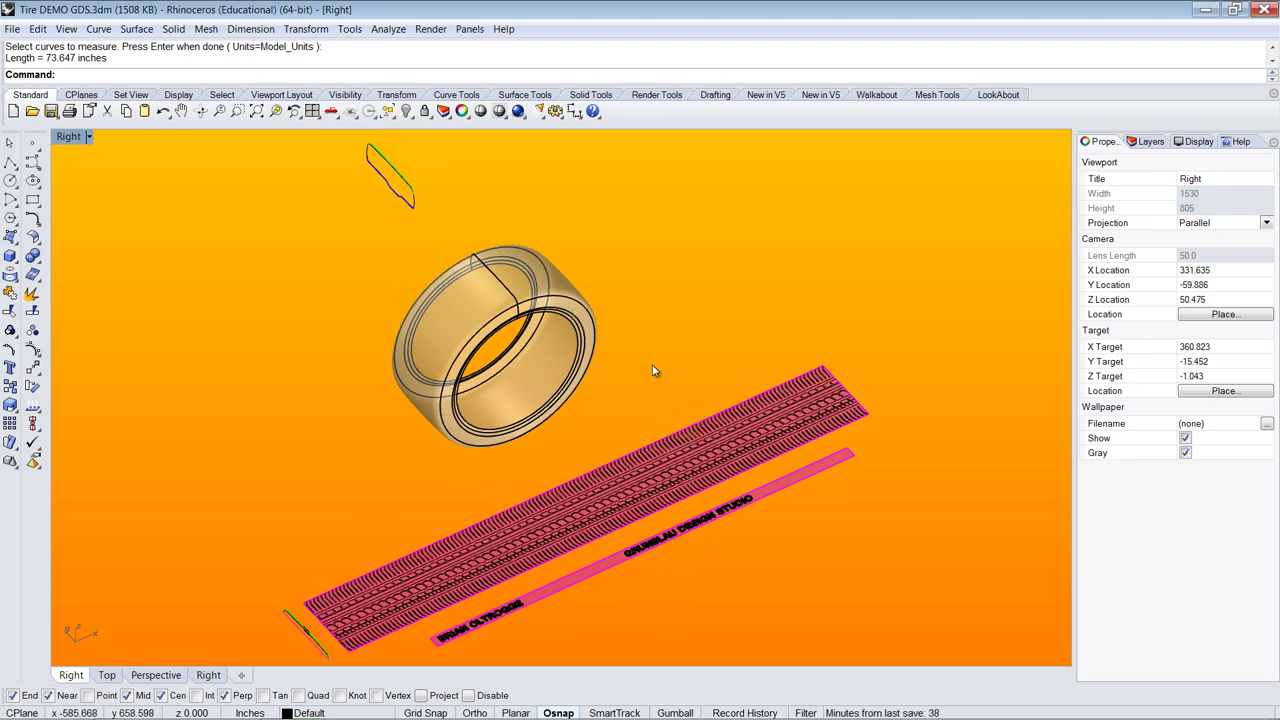
key(Down)
key(Down)
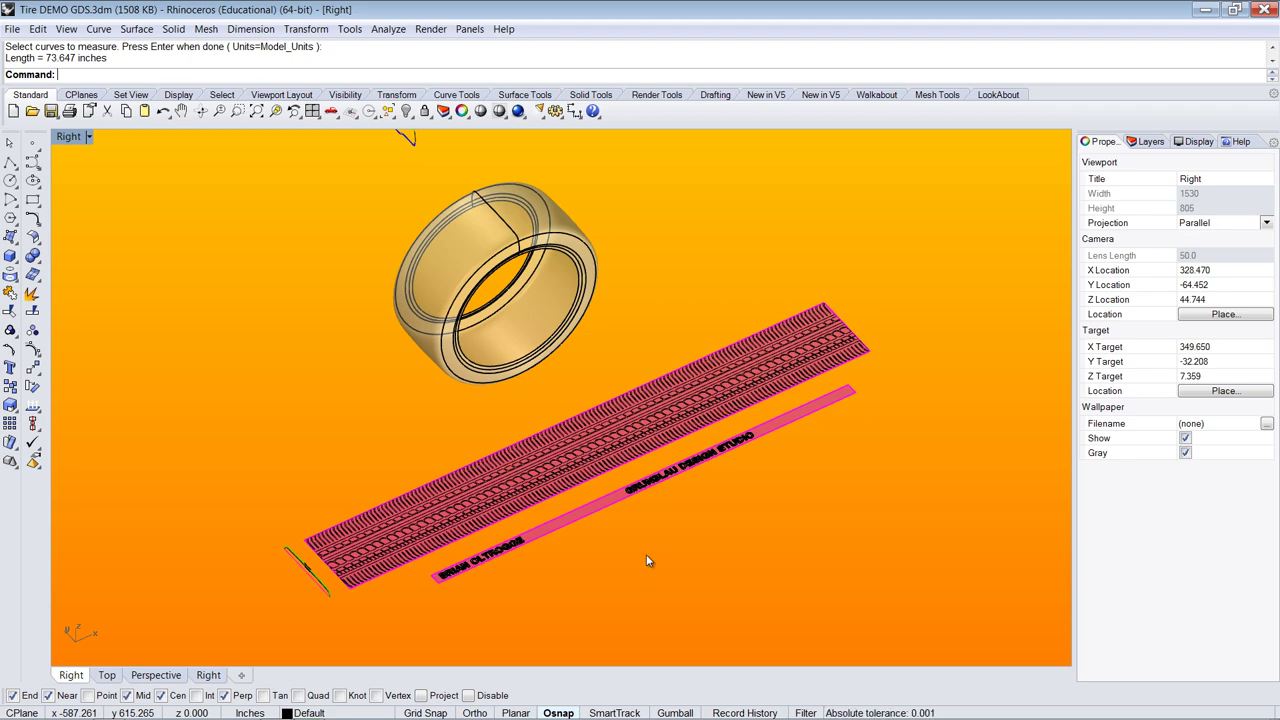
ctrl+shift+right_drag(603, 539, 669, 534)
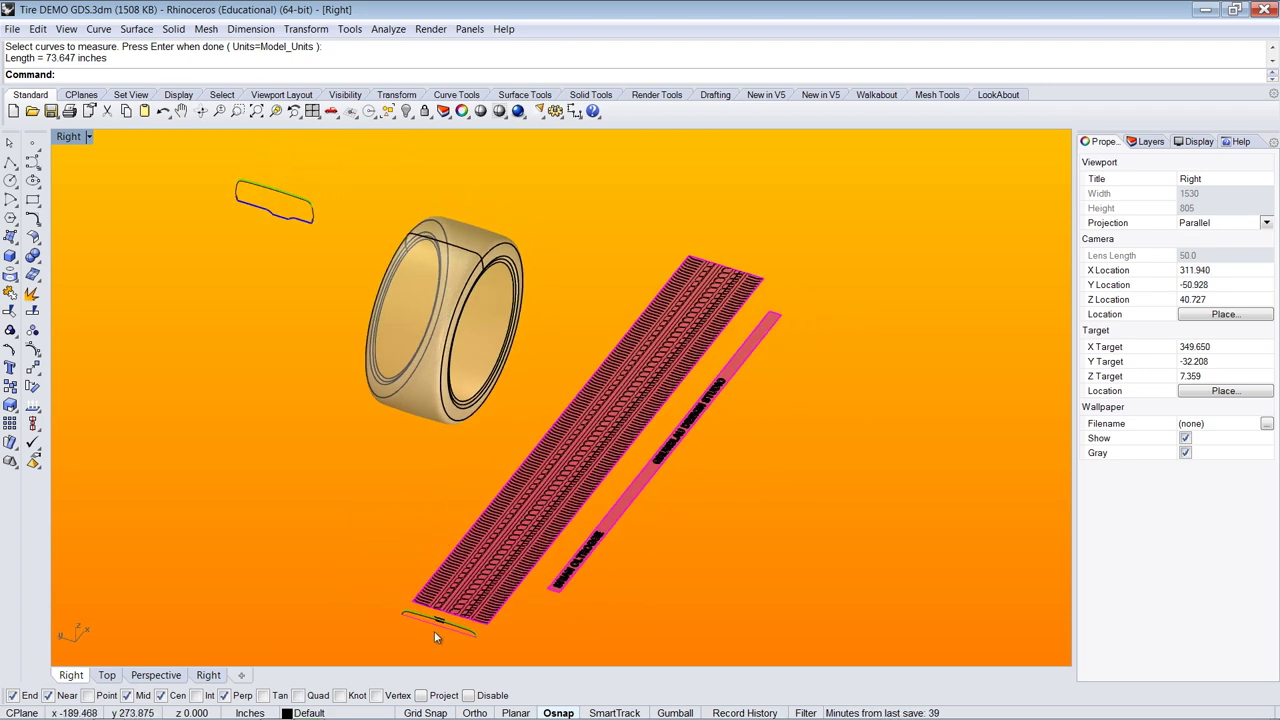
scroll(431, 637, up, 10)
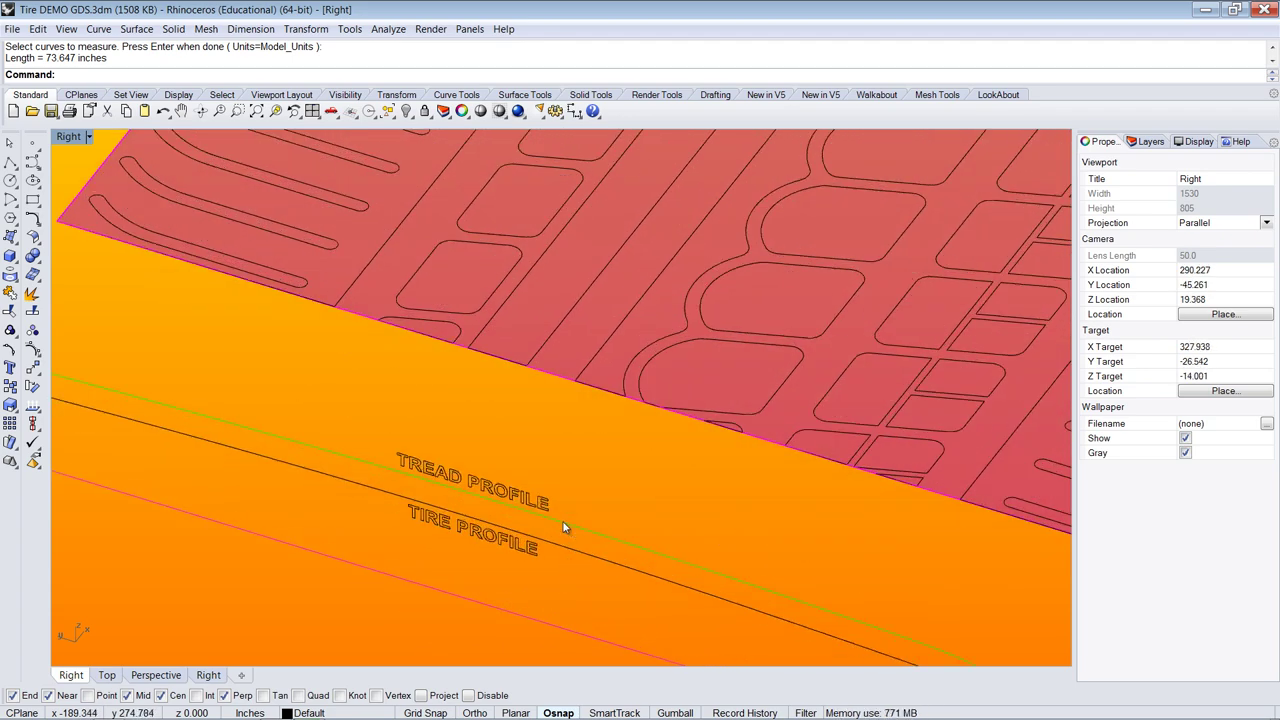
scroll(502, 533, down, 8)
ctrl+shift+right_drag(506, 423, 512, 450)
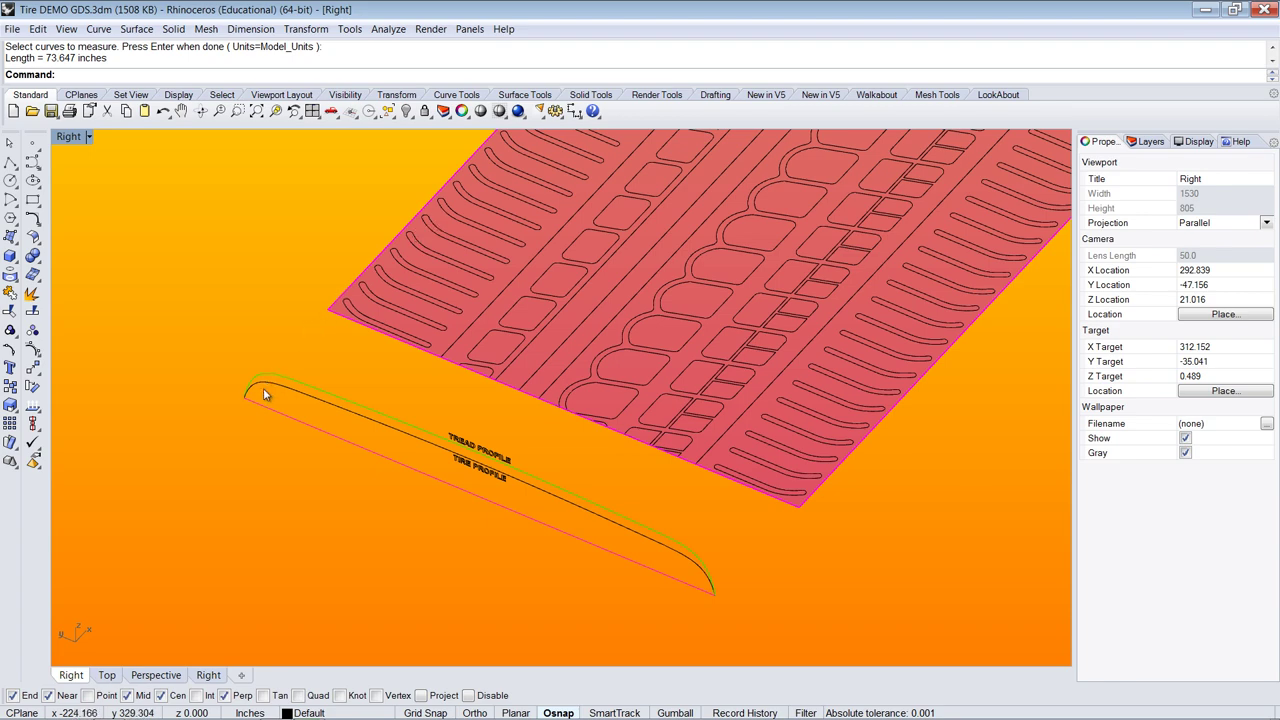
scroll(268, 386, up, 3)
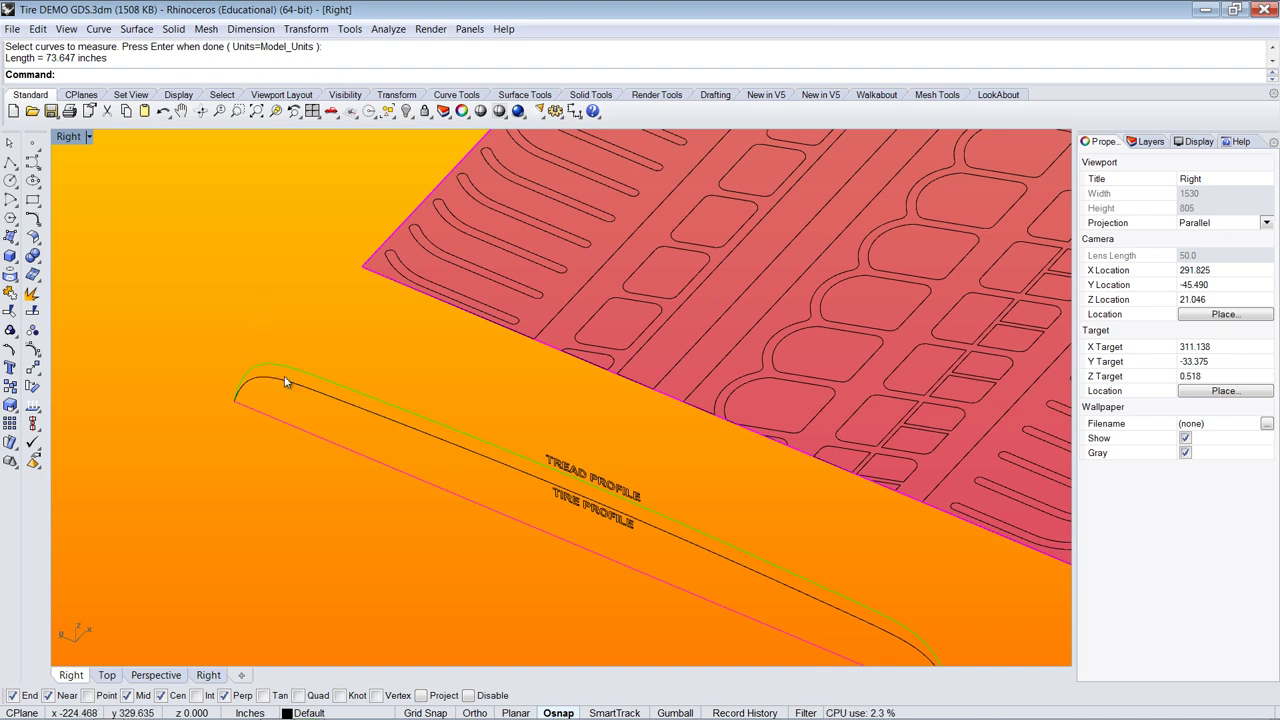
scroll(271, 314, down, 1)
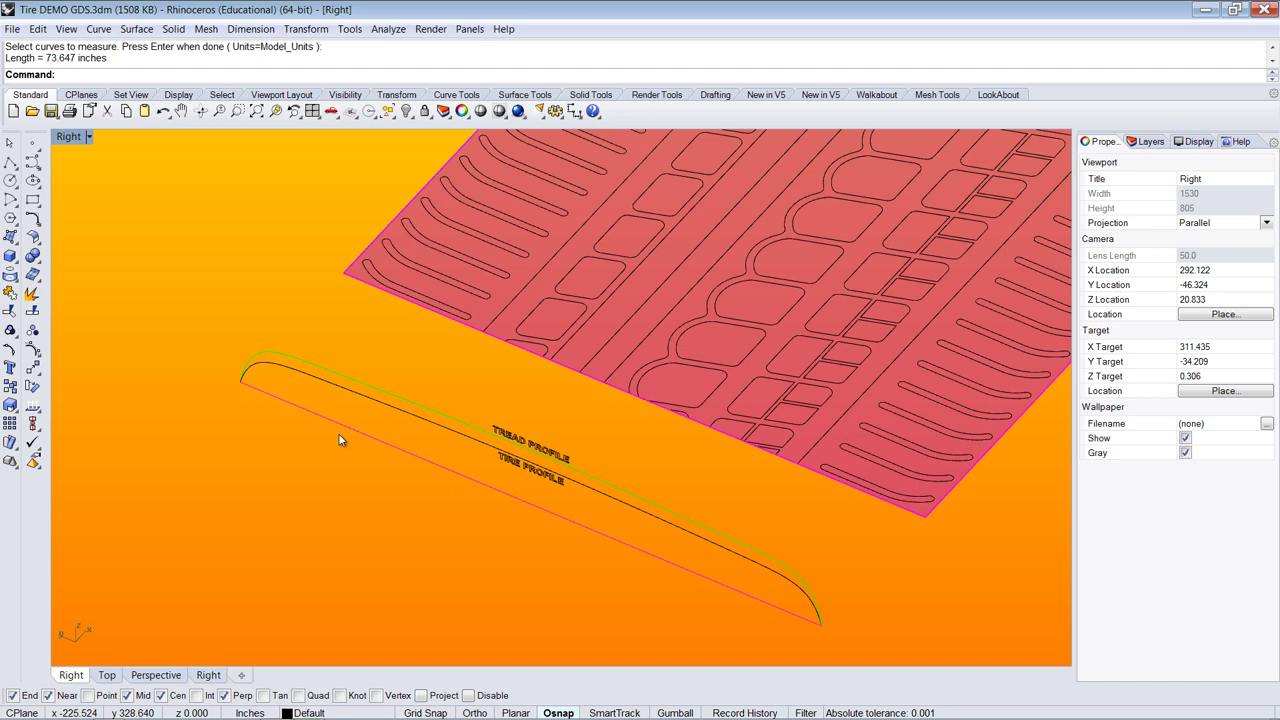
- Flow the tread profile curve along the tire profile with Flow Along Curve, then select the lower profile curve
click(306, 30)
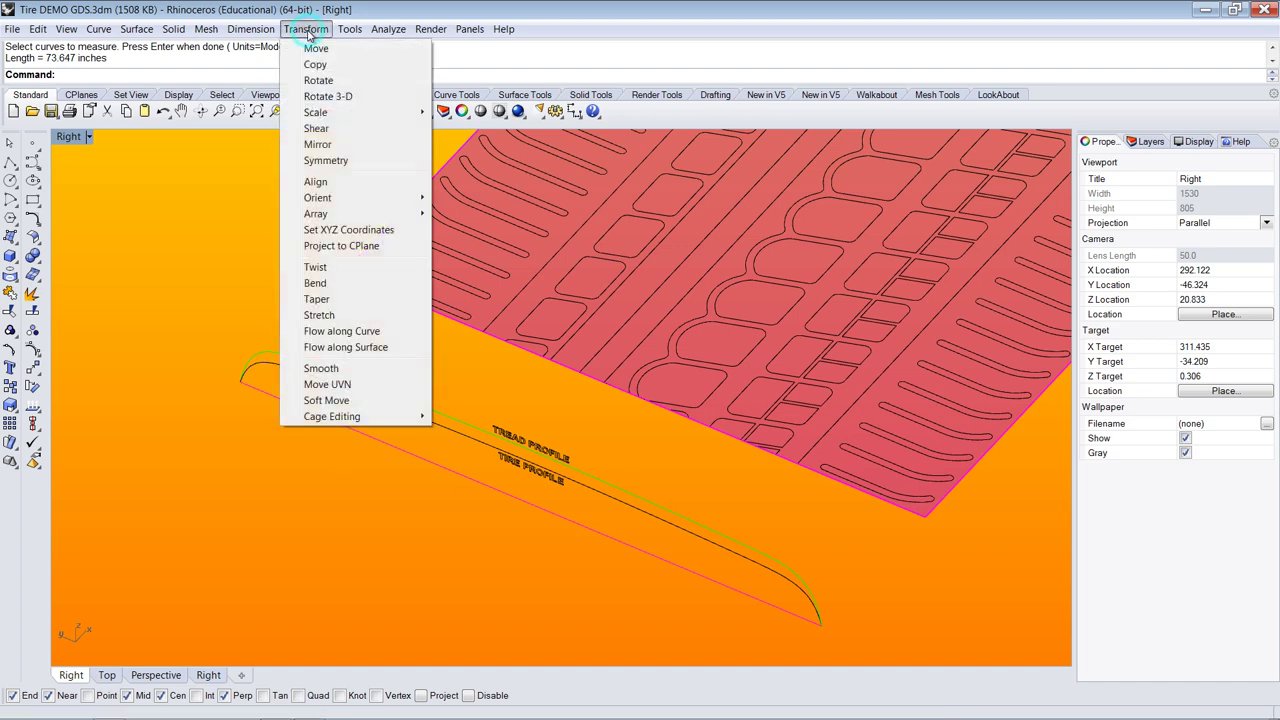
click(343, 331)
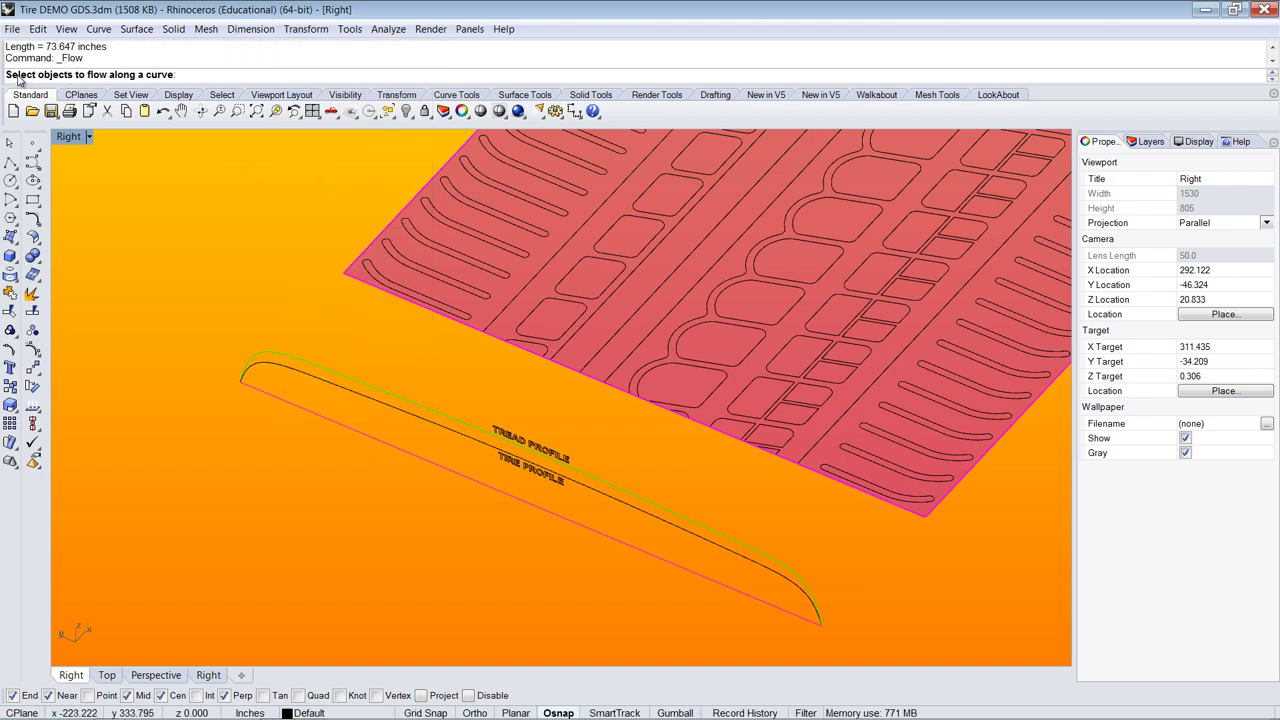
click(372, 386)
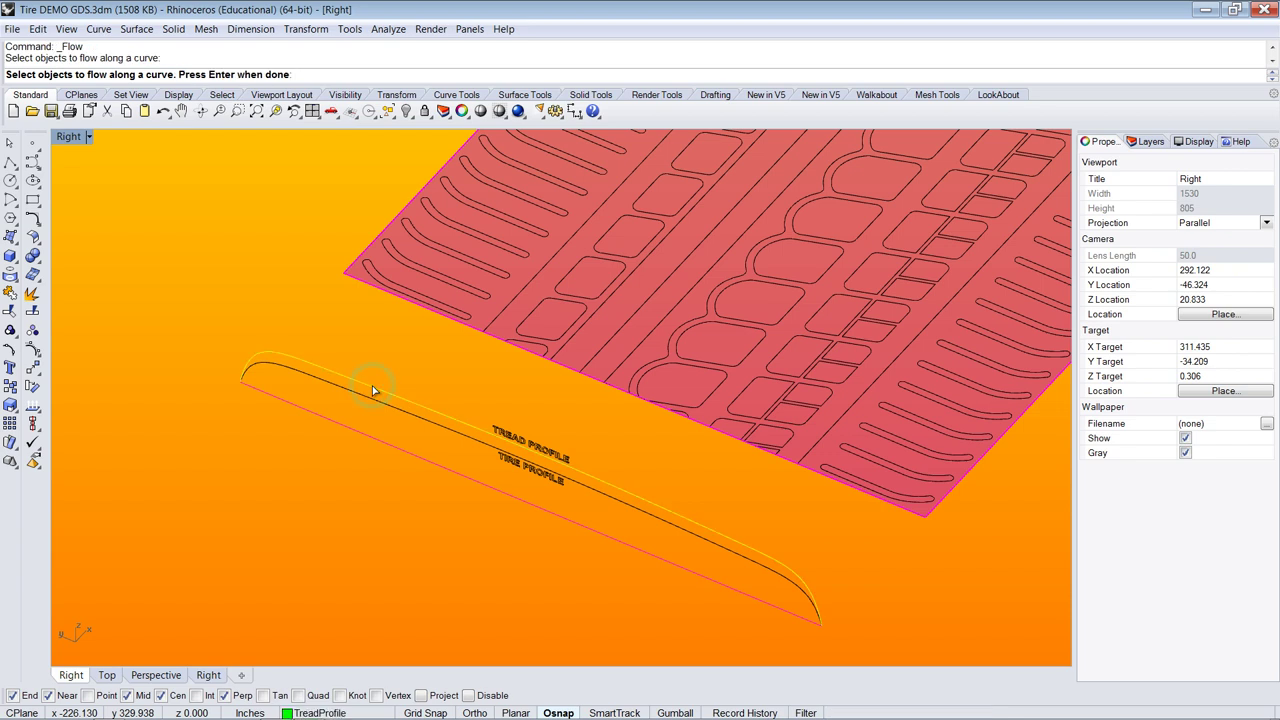
key(Return)
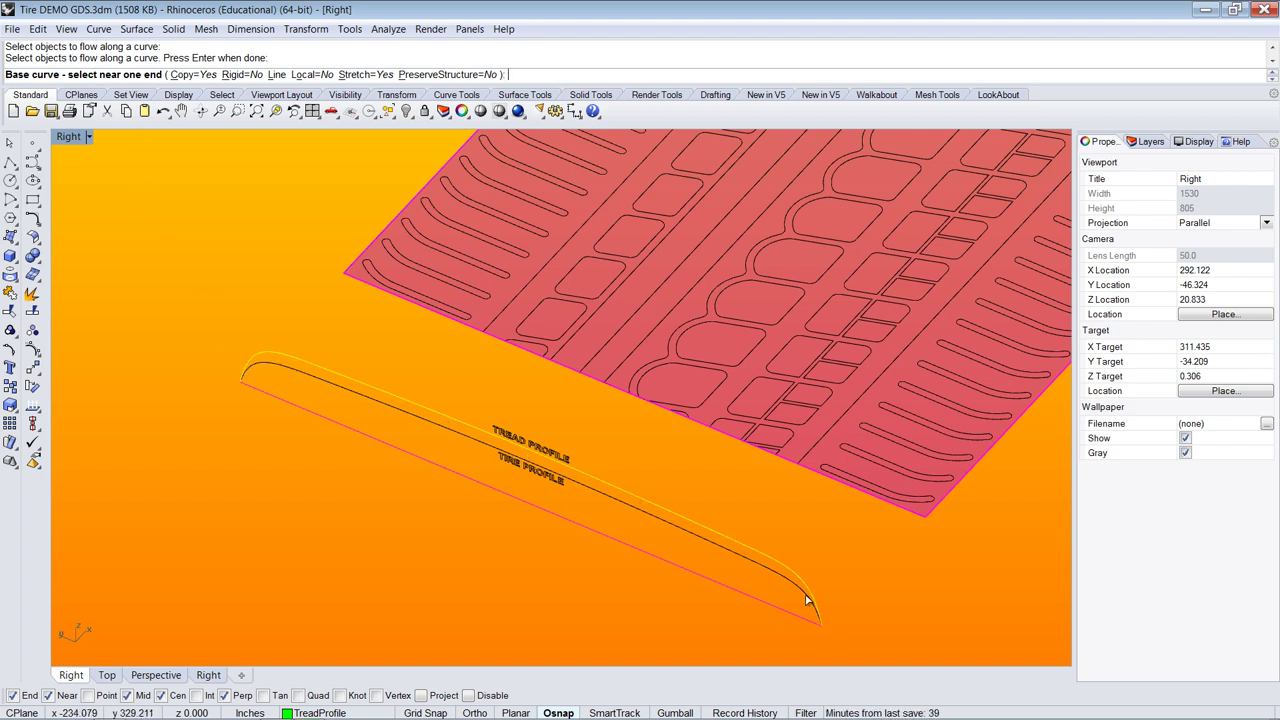
click(287, 372)
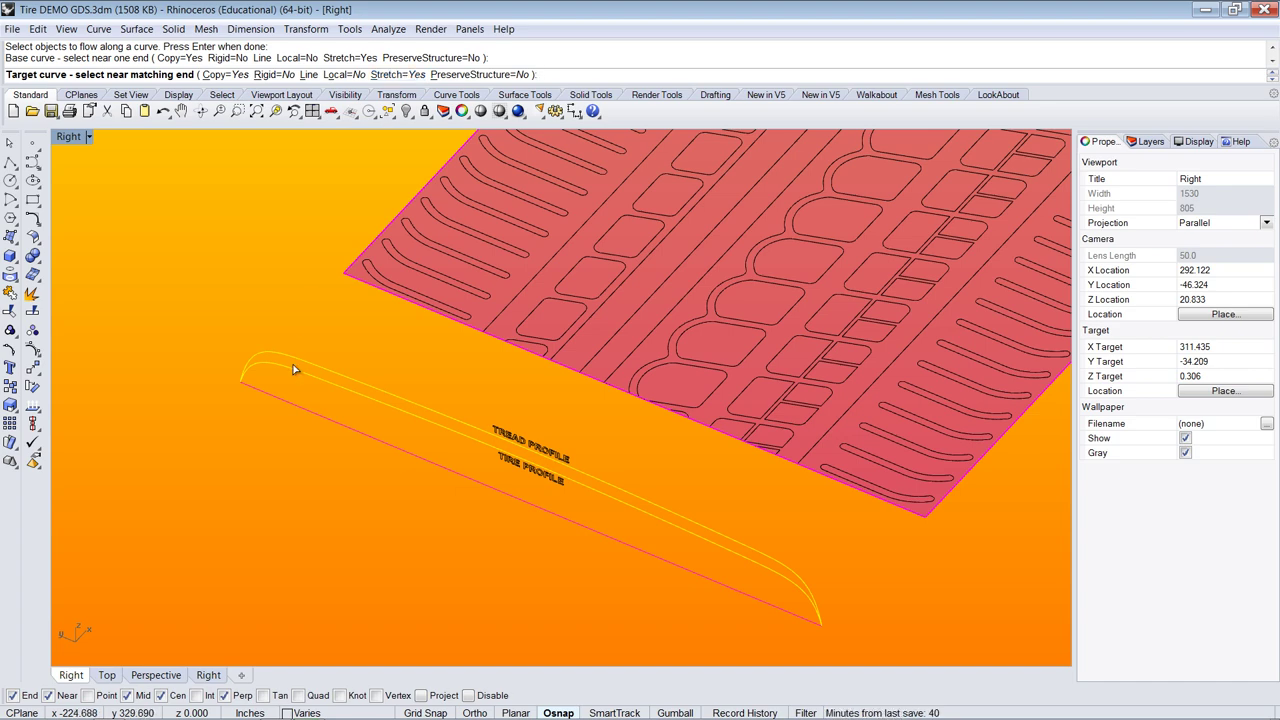
click(252, 390)
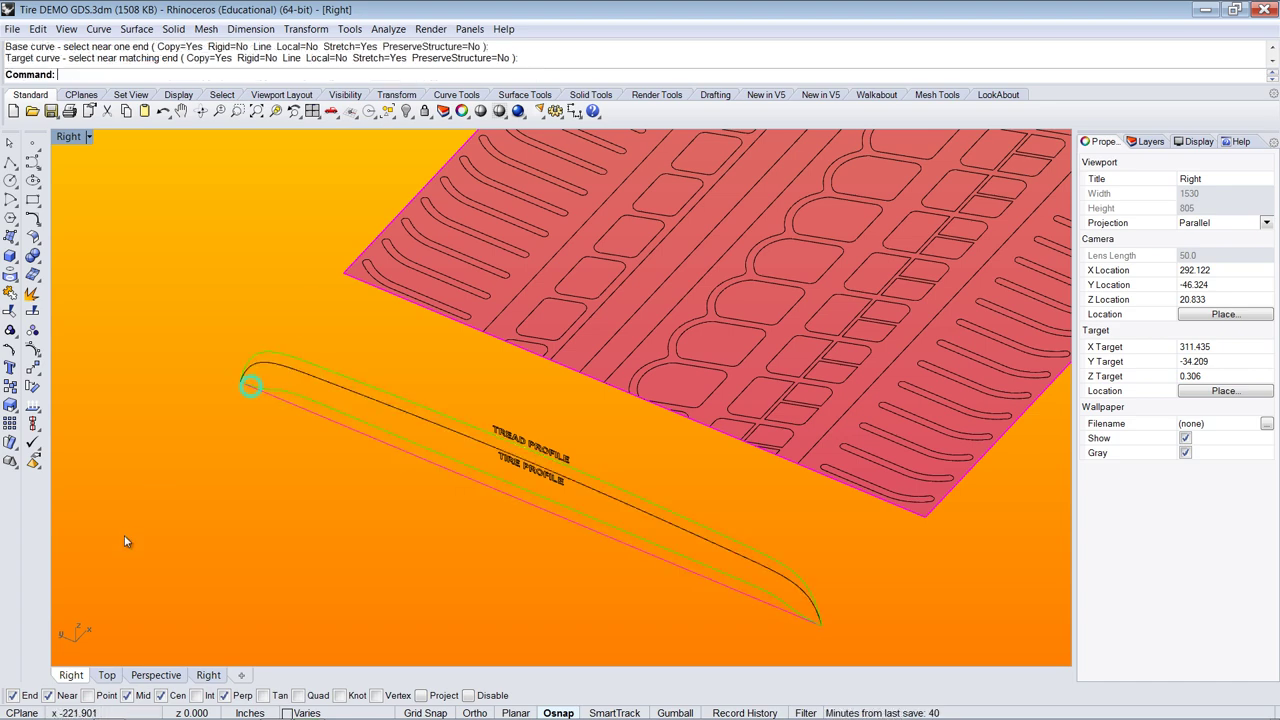
scroll(285, 390, up, 4)
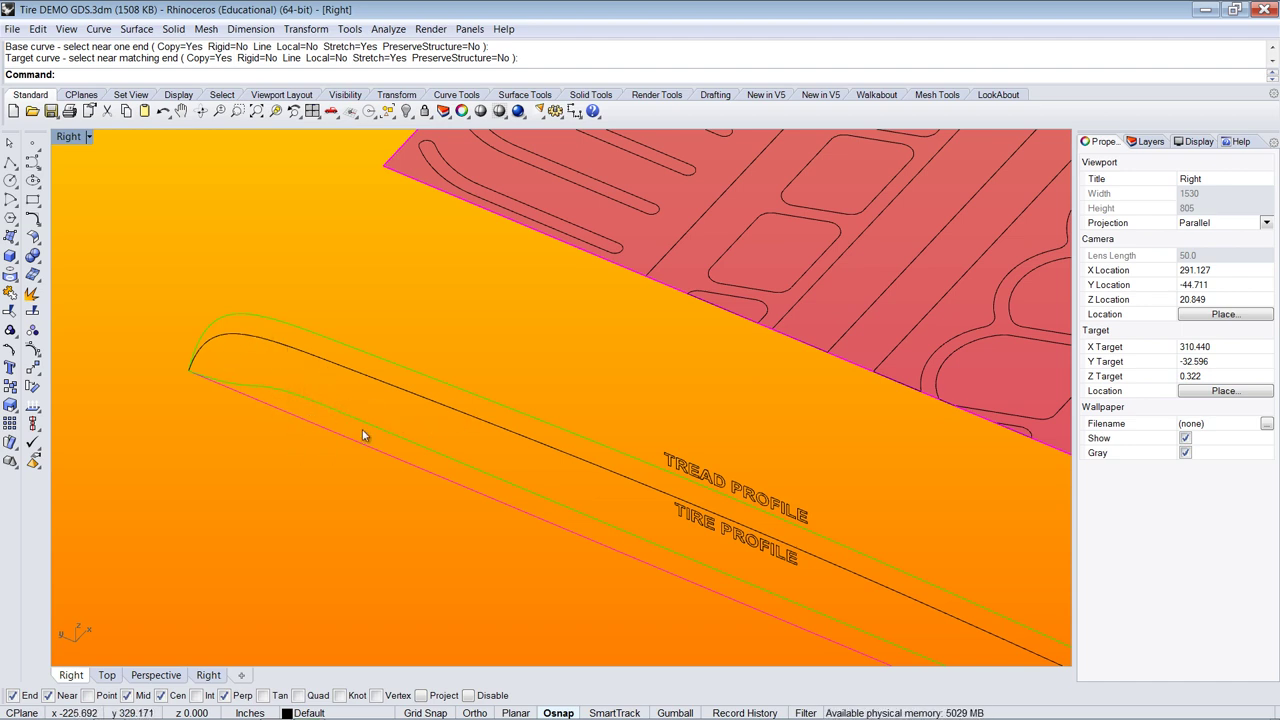
click(290, 389)
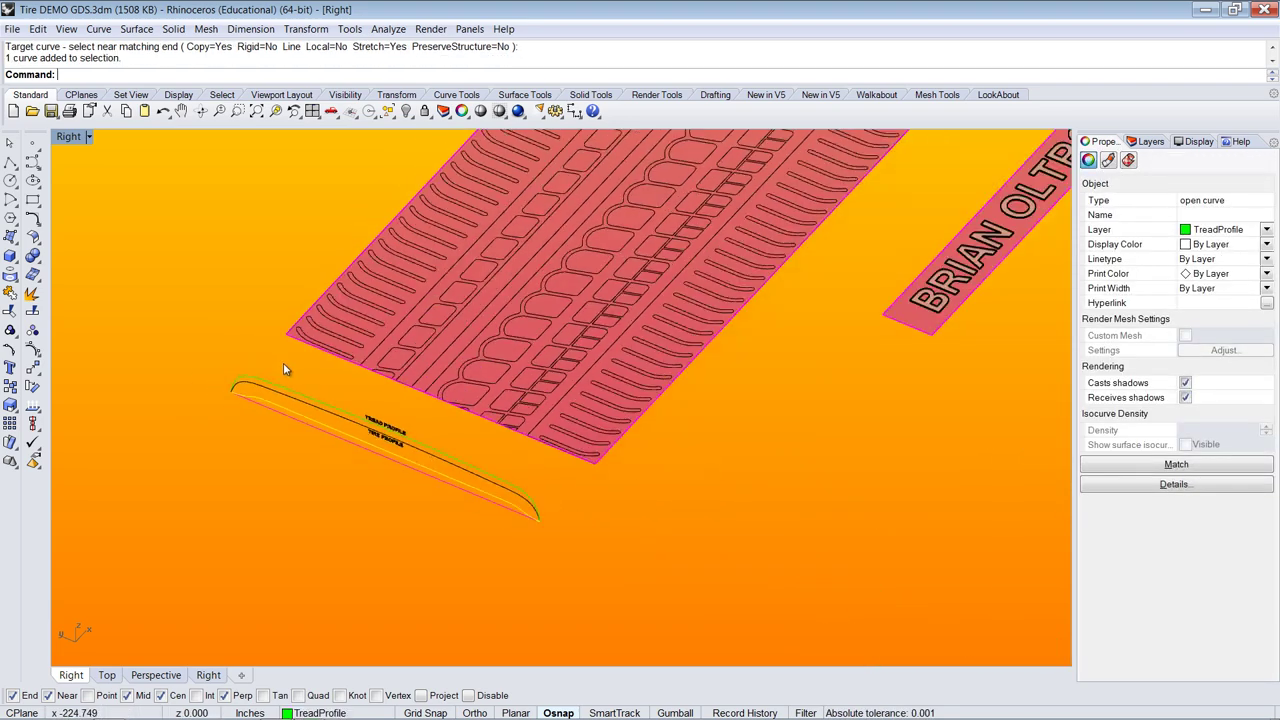
- Extrude all 3680 tread pattern curves 0.5 in as closed planar curves into raised solids
scroll(451, 430, down, 5)
click(453, 481)
scroll(481, 557, down, 2)
scroll(495, 550, up, 2)
scroll(424, 400, up, 4)
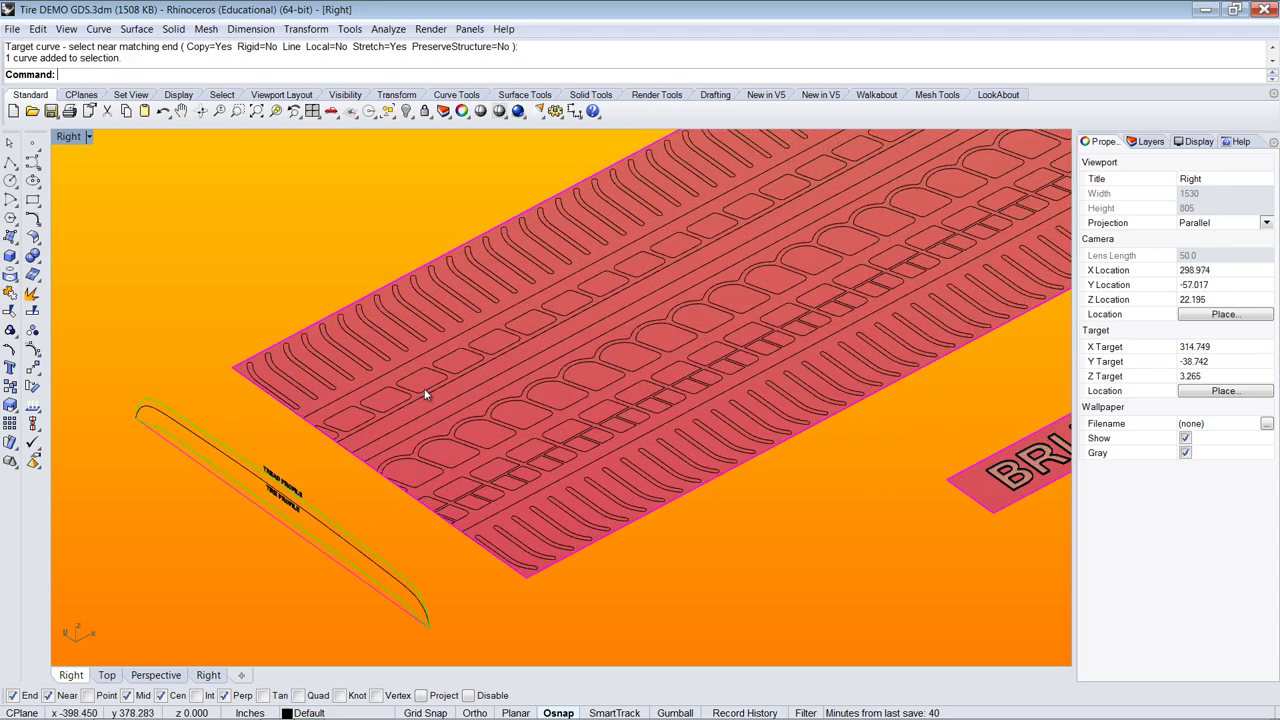
click(409, 393)
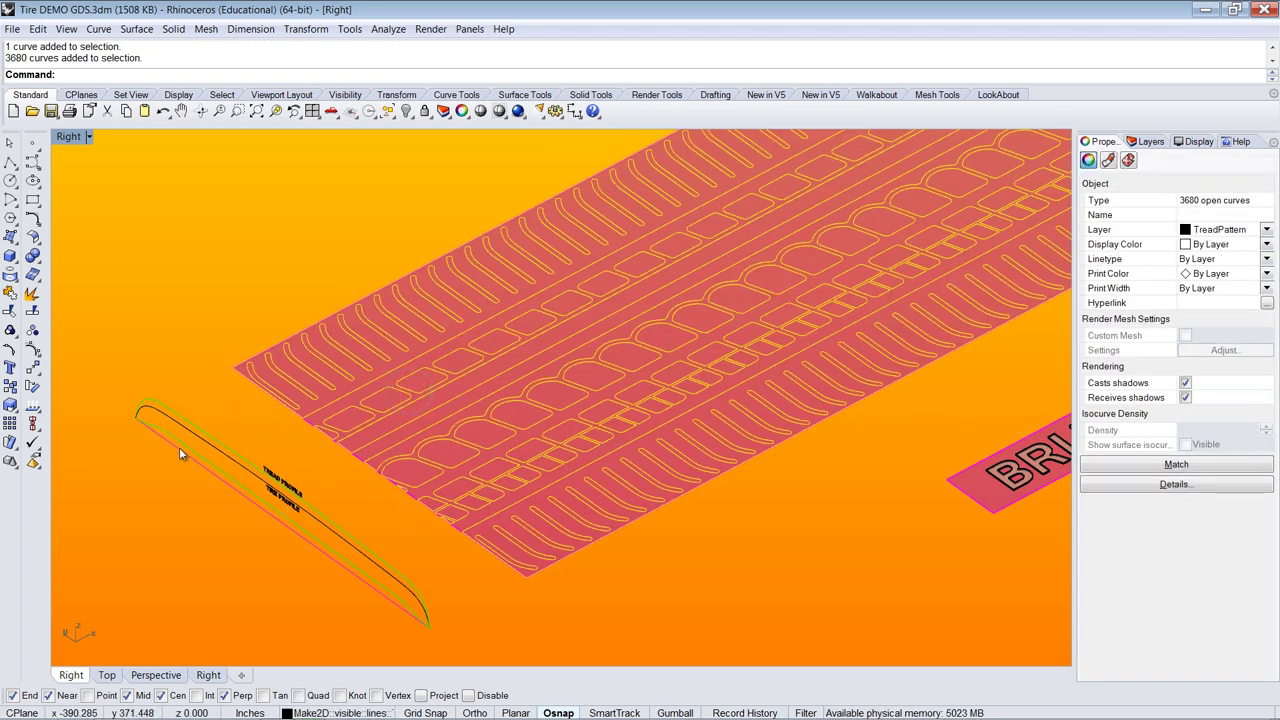
click(10, 255)
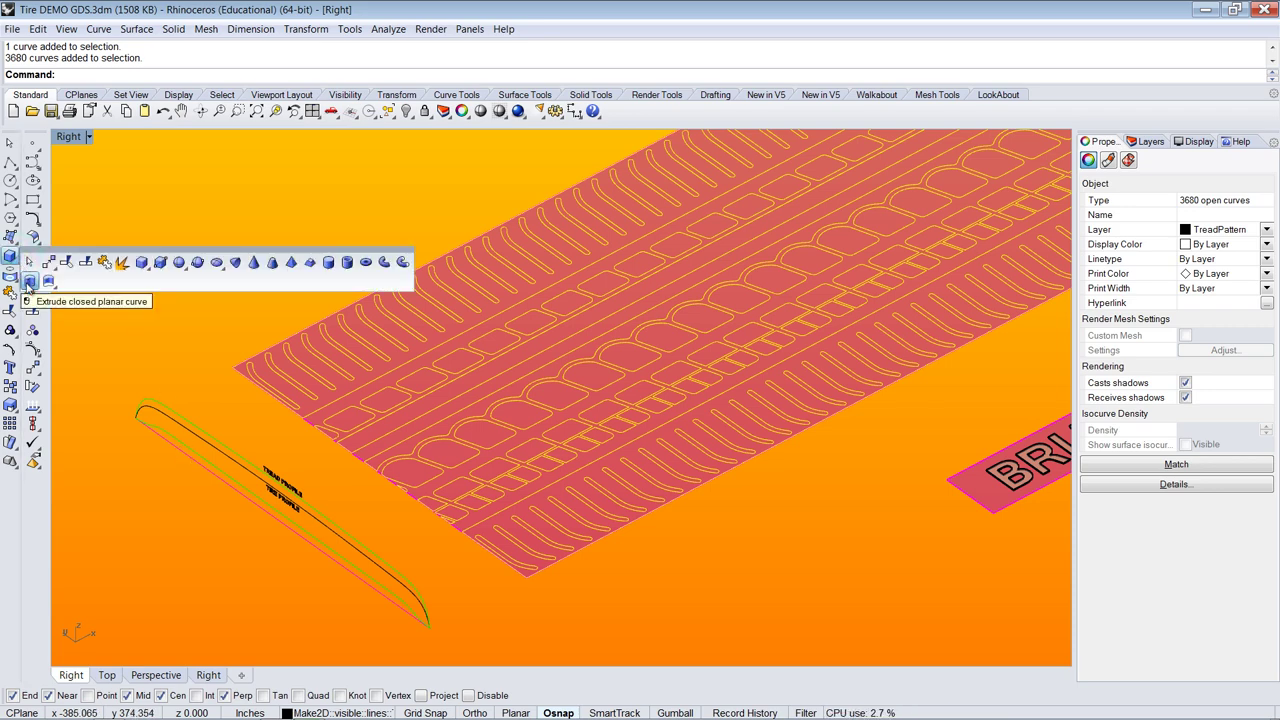
click(29, 284)
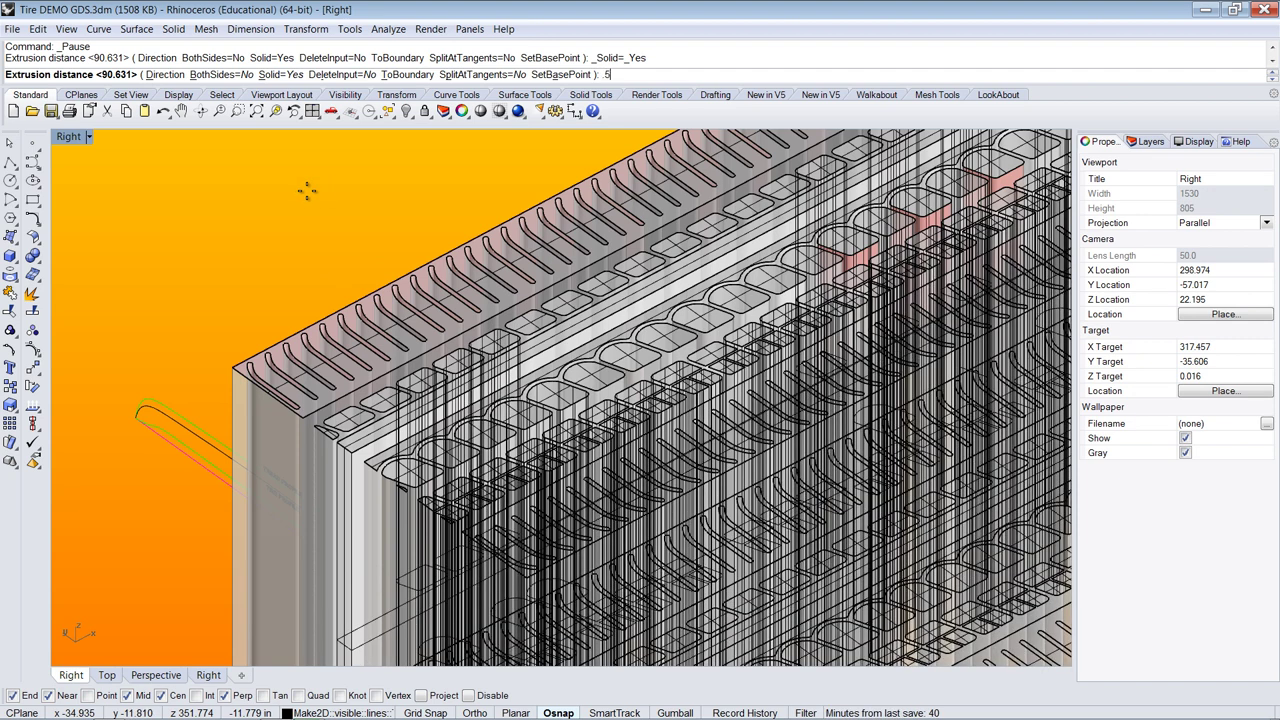
text(.5)
key(Return)
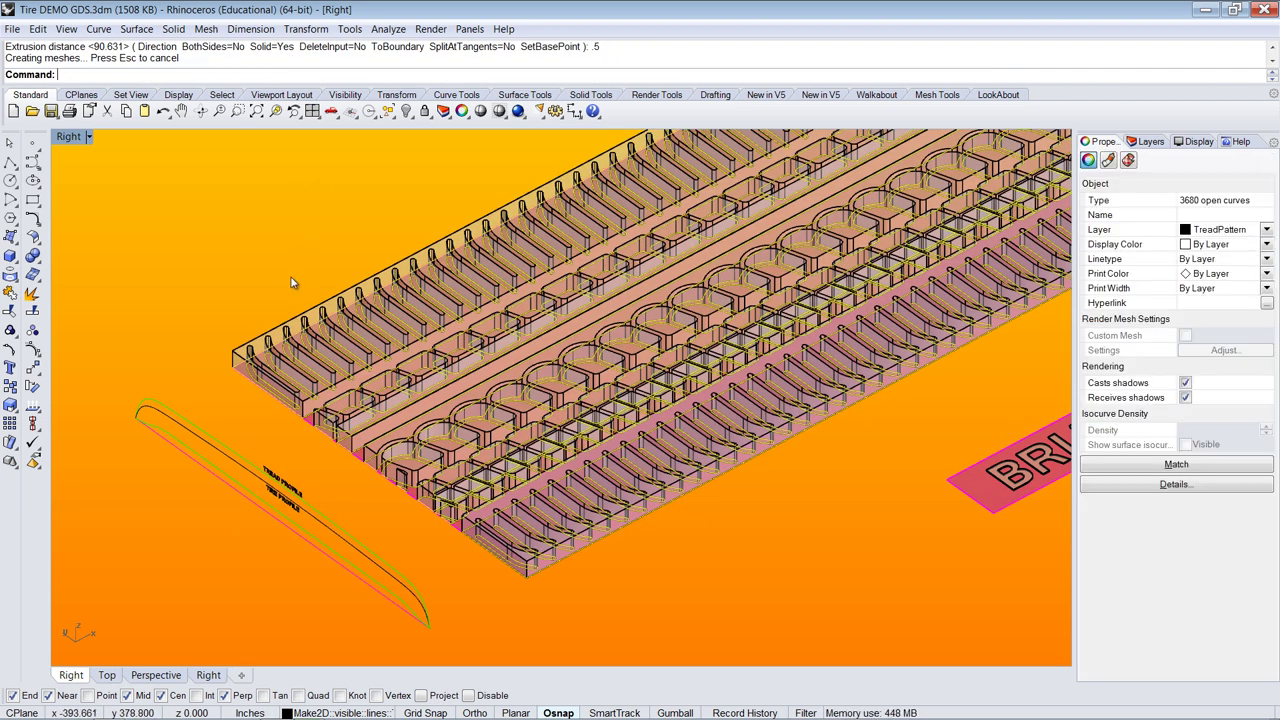
click(277, 271)
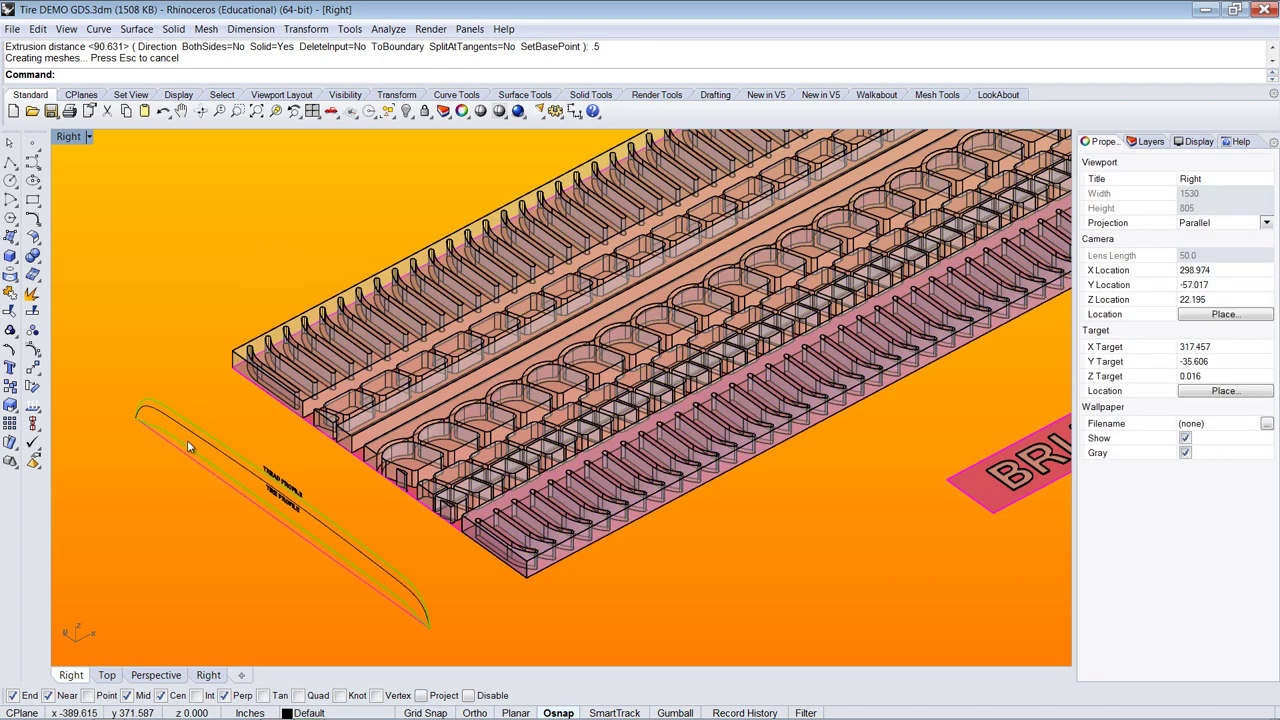
scroll(334, 492, down, 3)
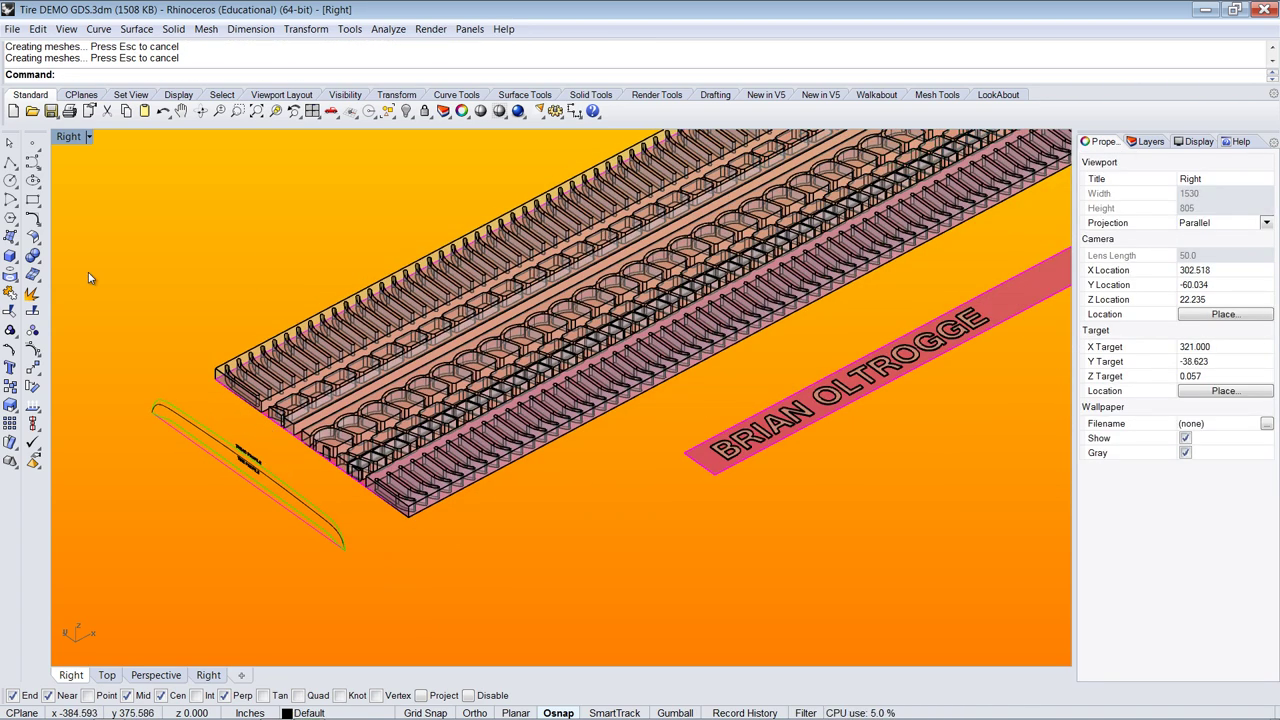
- Draw a polyline from one profile end, running 1 unit outward and then upward
scroll(140, 420, up, 4)
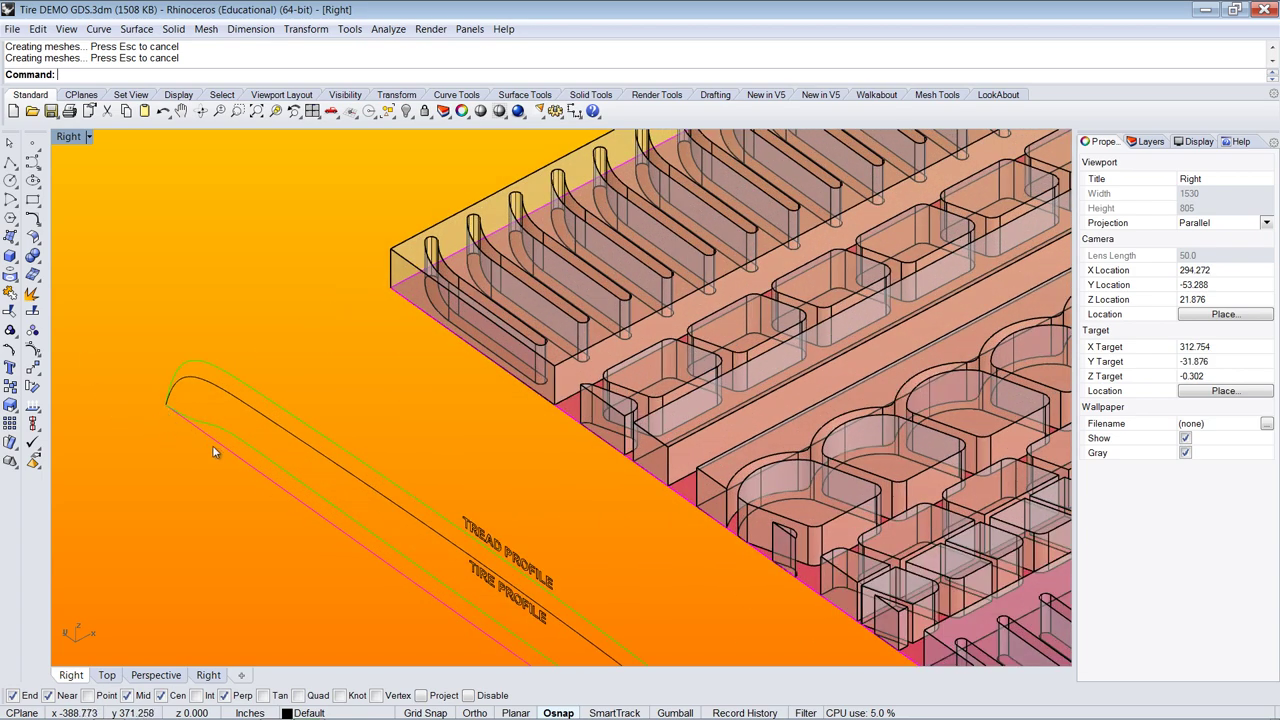
scroll(212, 445, down, 2)
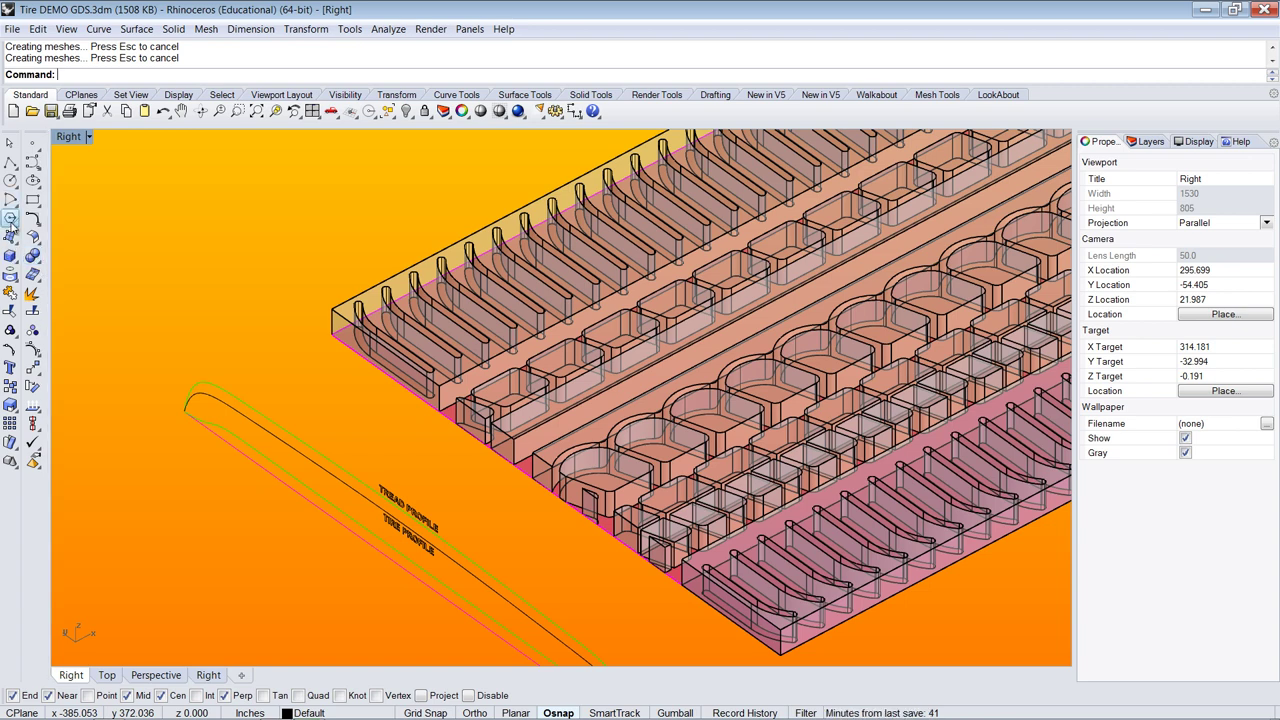
click(10, 162)
click(190, 410)
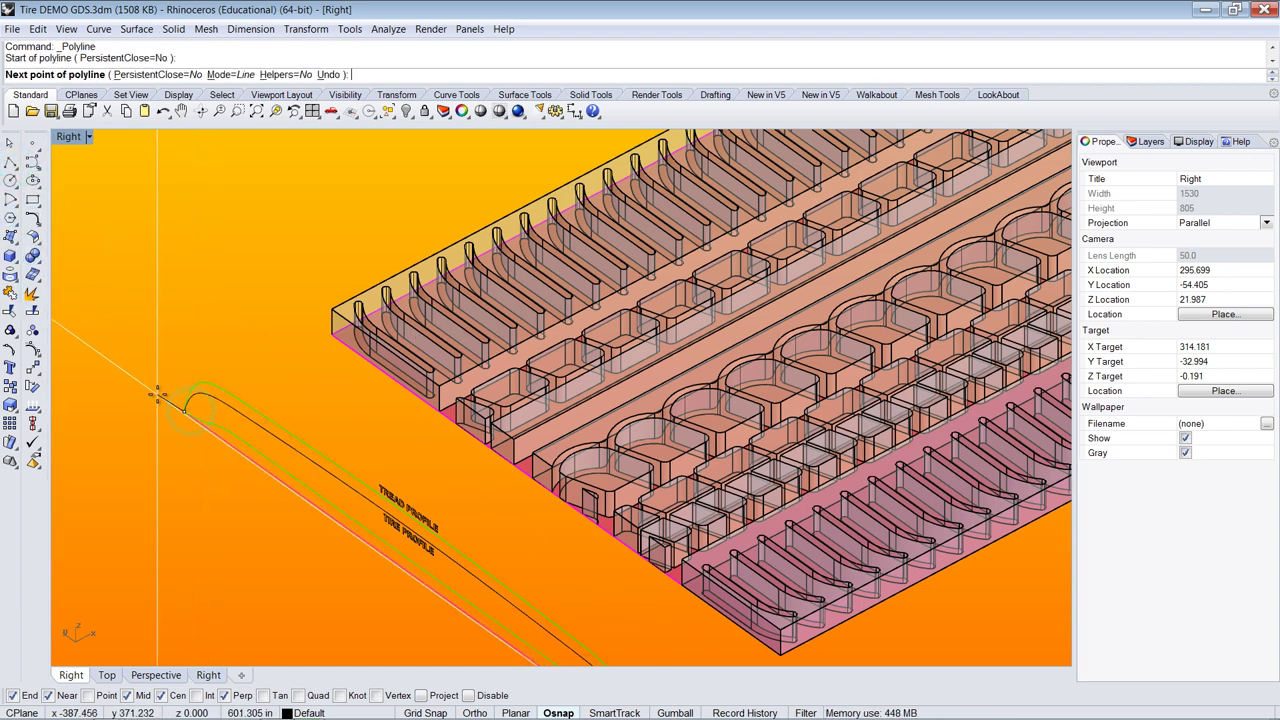
text(1)
key(Return)
click(116, 373)
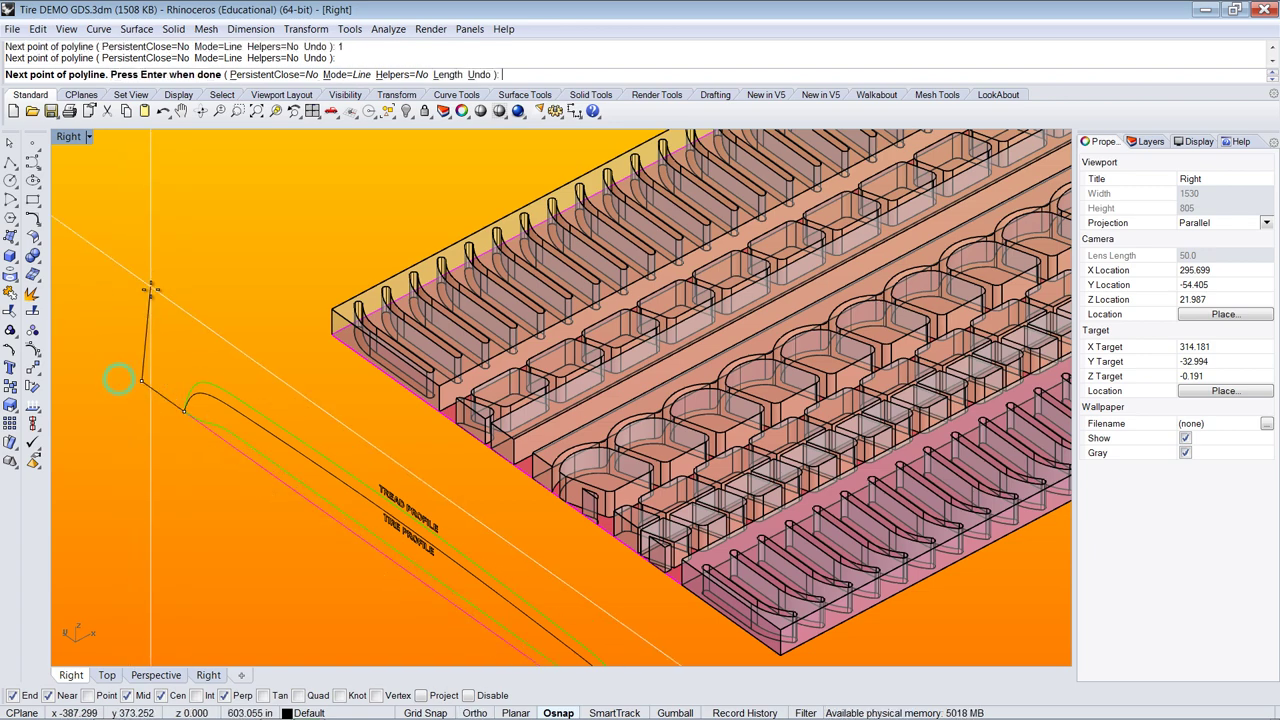
click(149, 280)
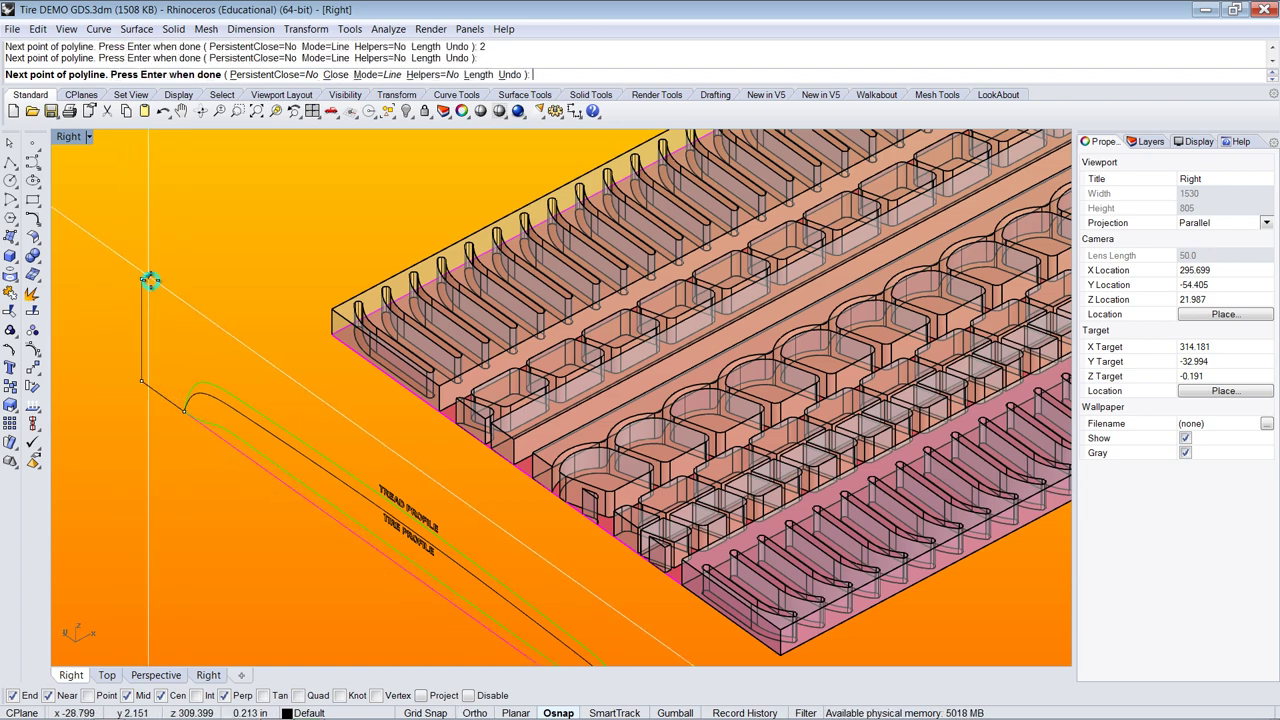
key(Return)
scroll(170, 262, down, 2)
- Draw a second polyline from the other end, 1 unit out and 2 up, ending on the first polyline's end
key(Return)
scroll(429, 466, up, 3)
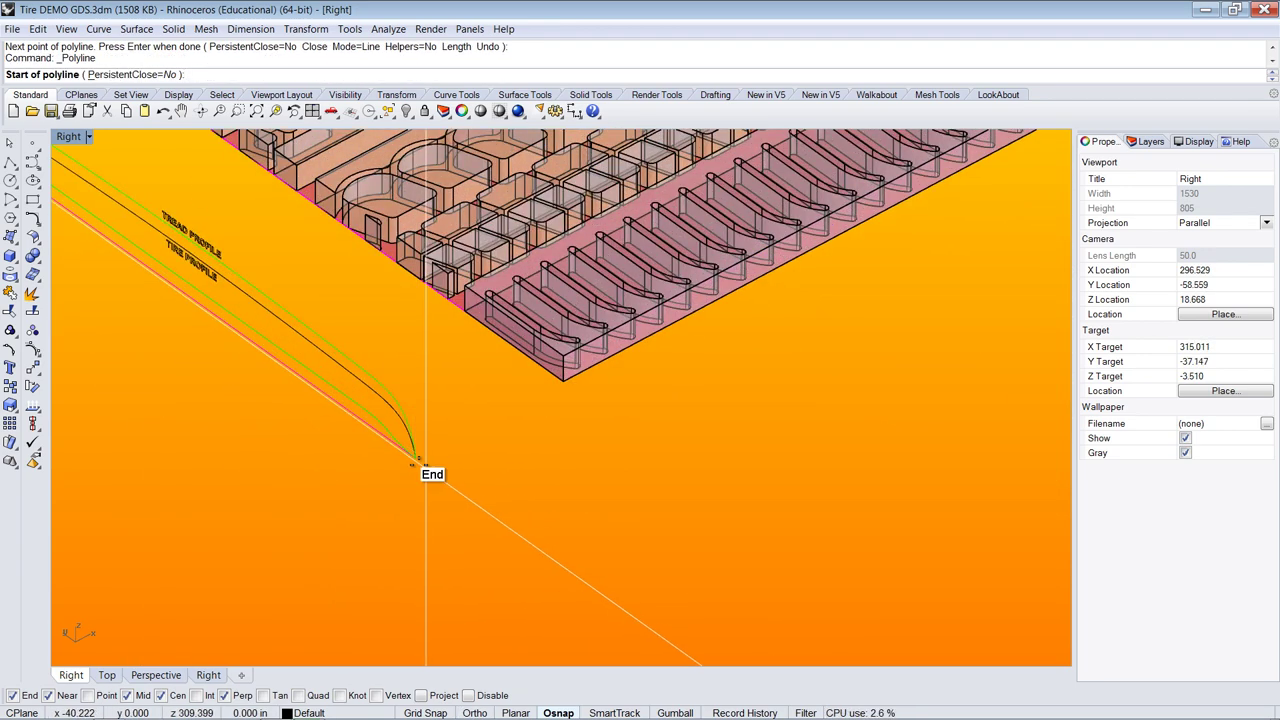
click(419, 464)
text(1)
key(Return)
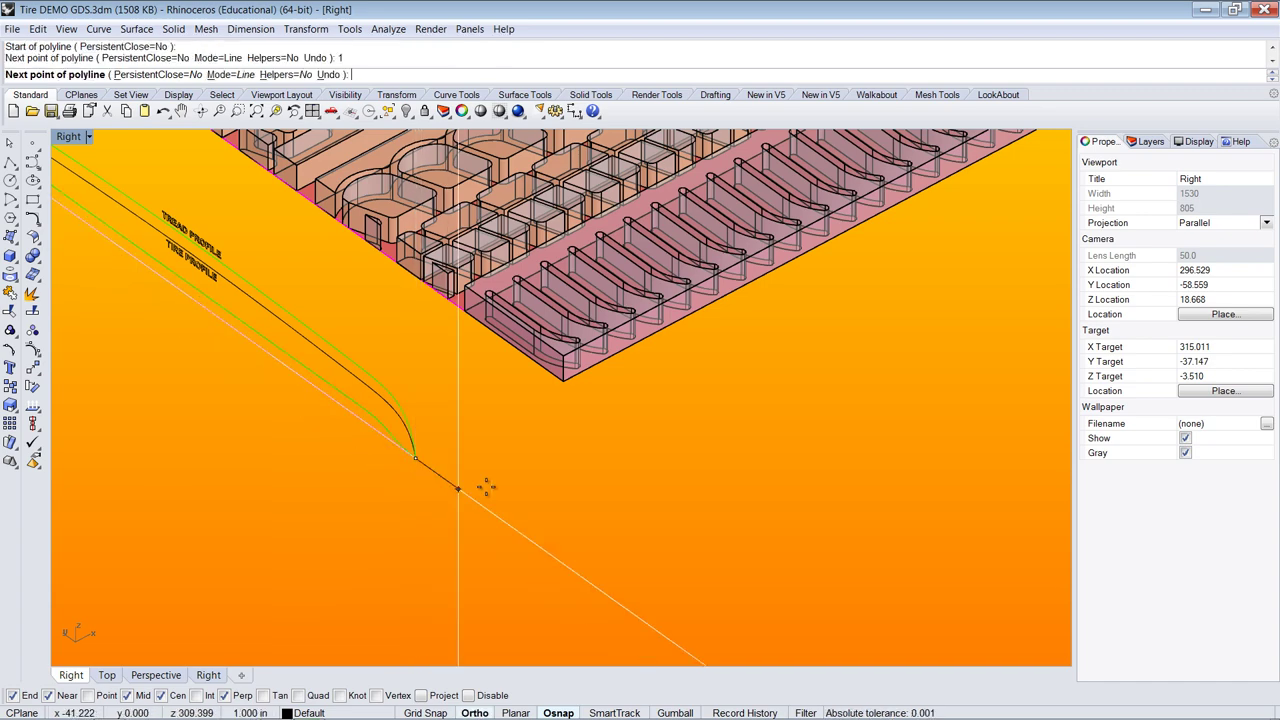
click(486, 486)
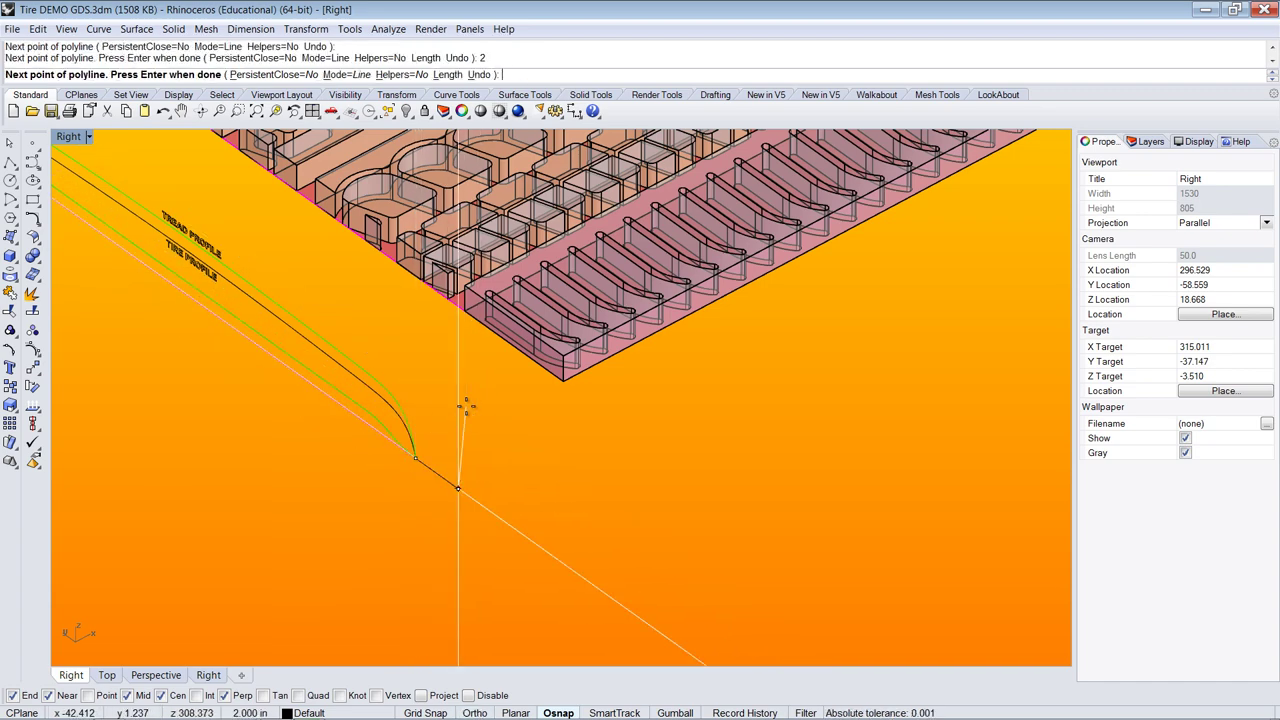
key(Return)
click(461, 390)
scroll(523, 434, down, 2)
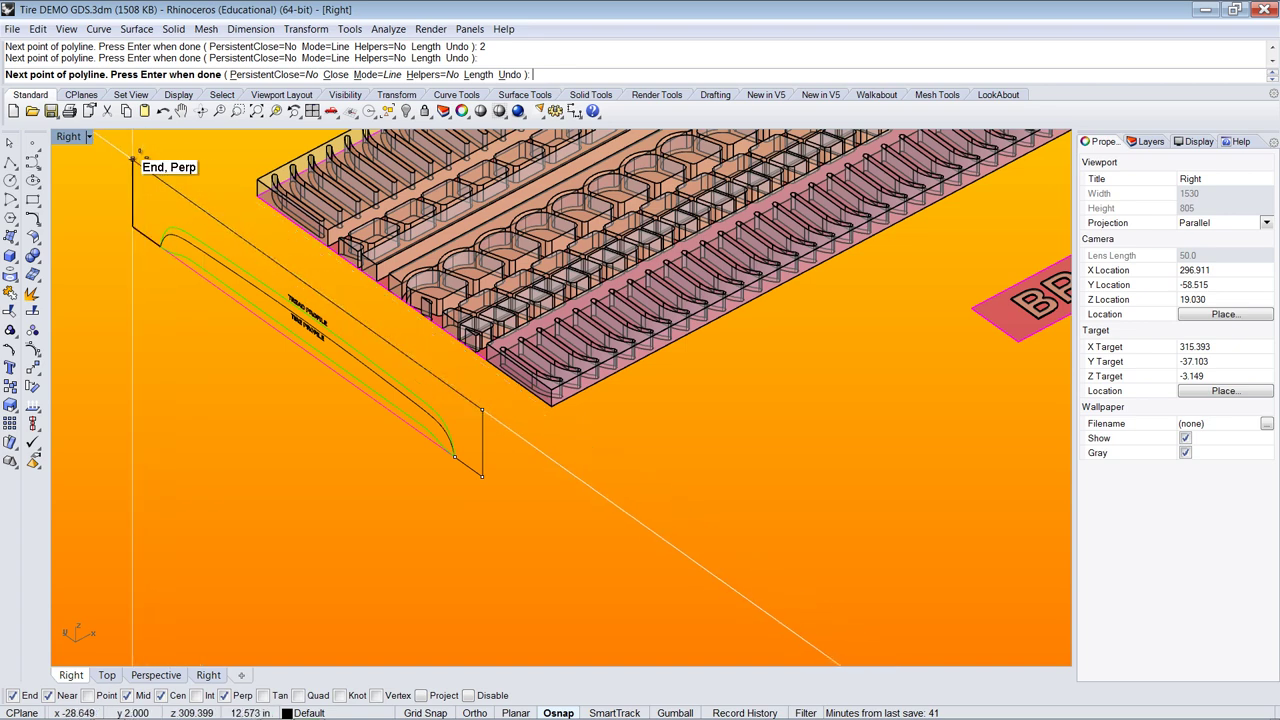
click(134, 160)
key(Return)
- Extrude the profile curve and both polylines as a closed outline to the tread strip's far end
click(175, 262)
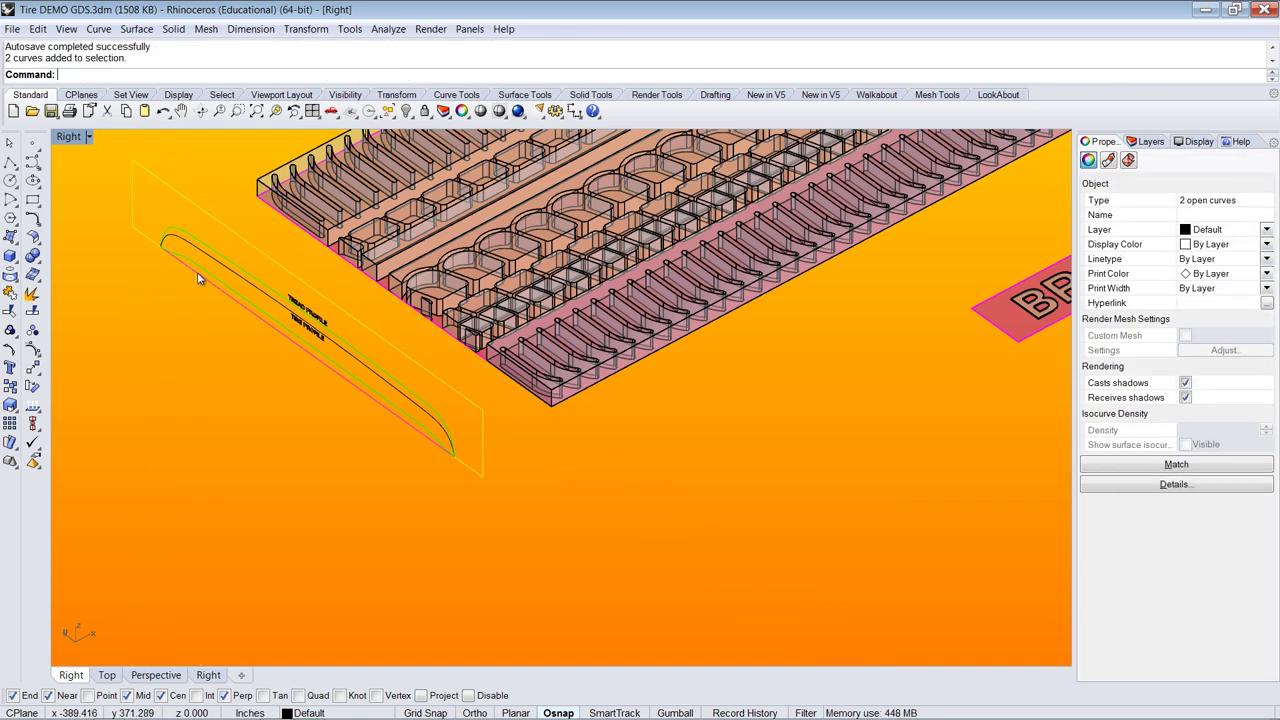
scroll(199, 258, down, 1)
shift+click(199, 257)
scroll(203, 302, down, 1)
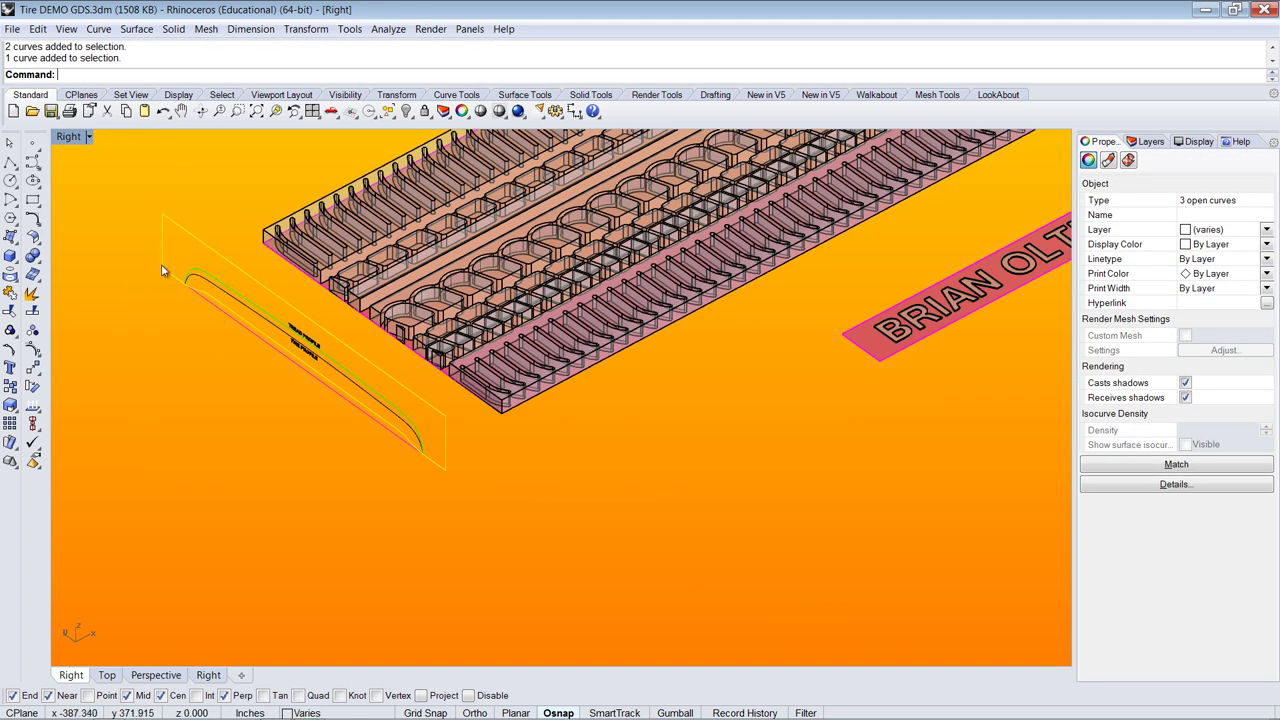
scroll(320, 398, down, 3)
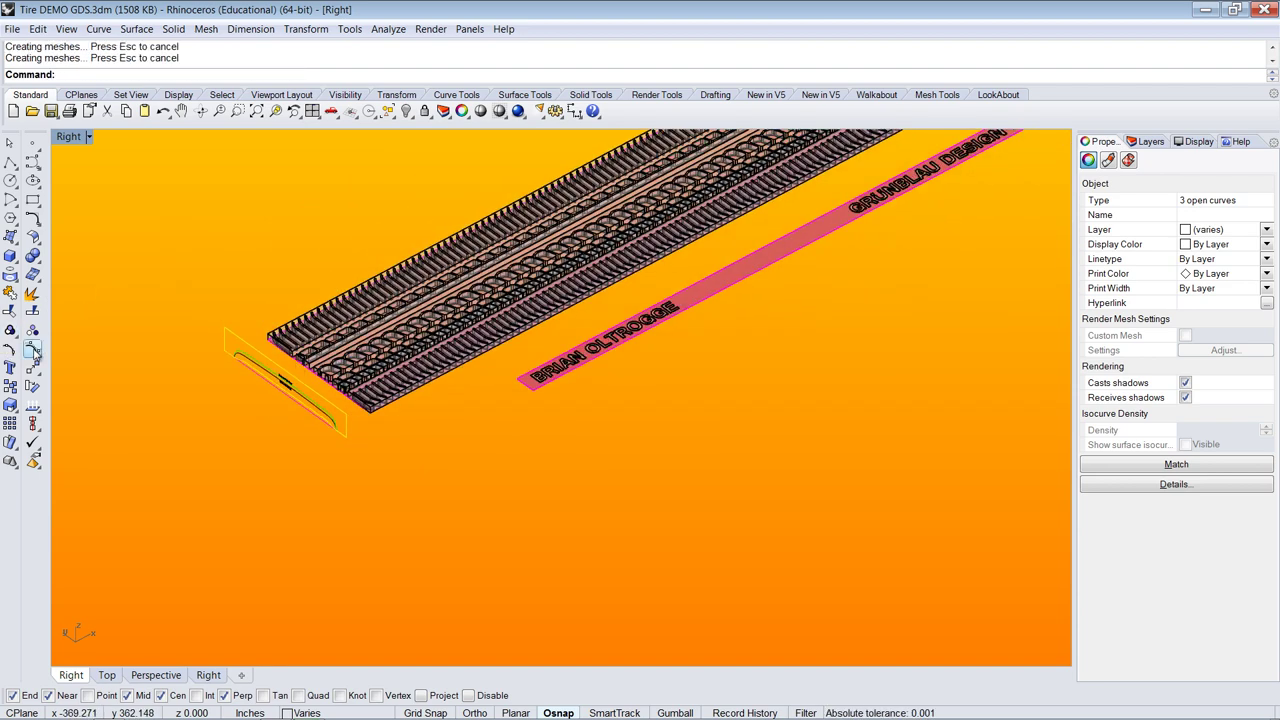
click(14, 260)
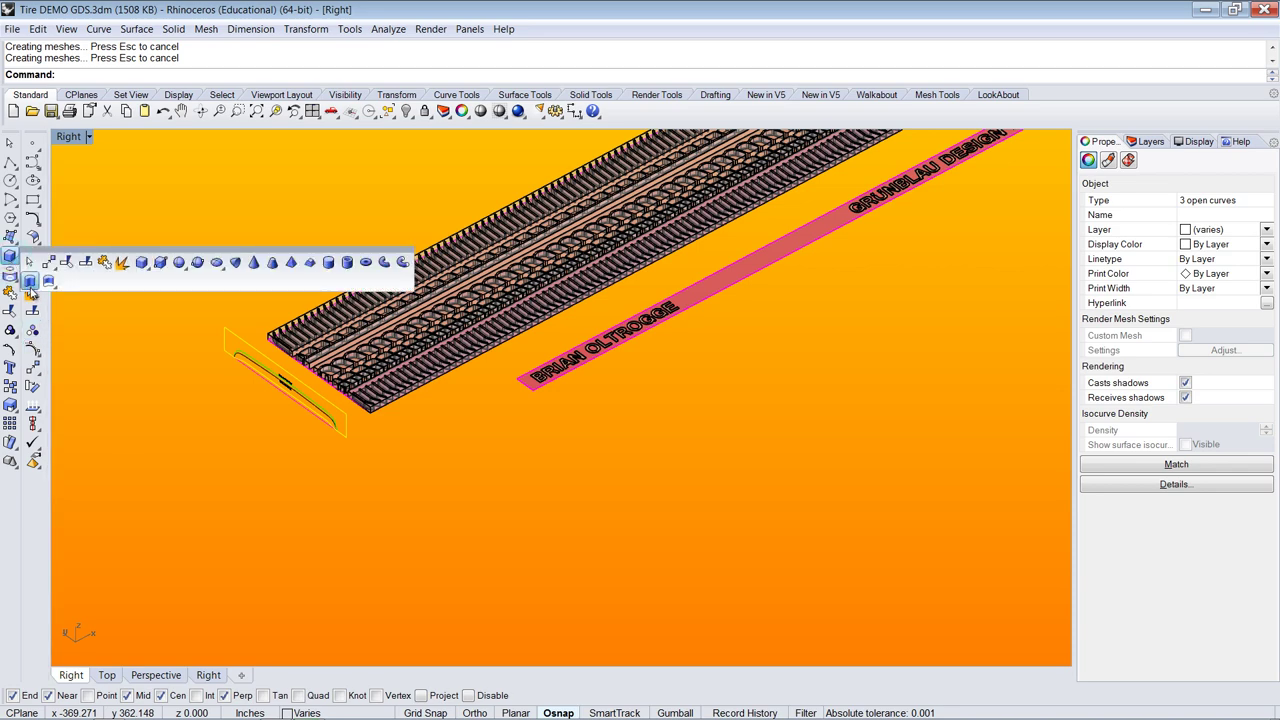
click(28, 283)
scroll(408, 352, down, 3)
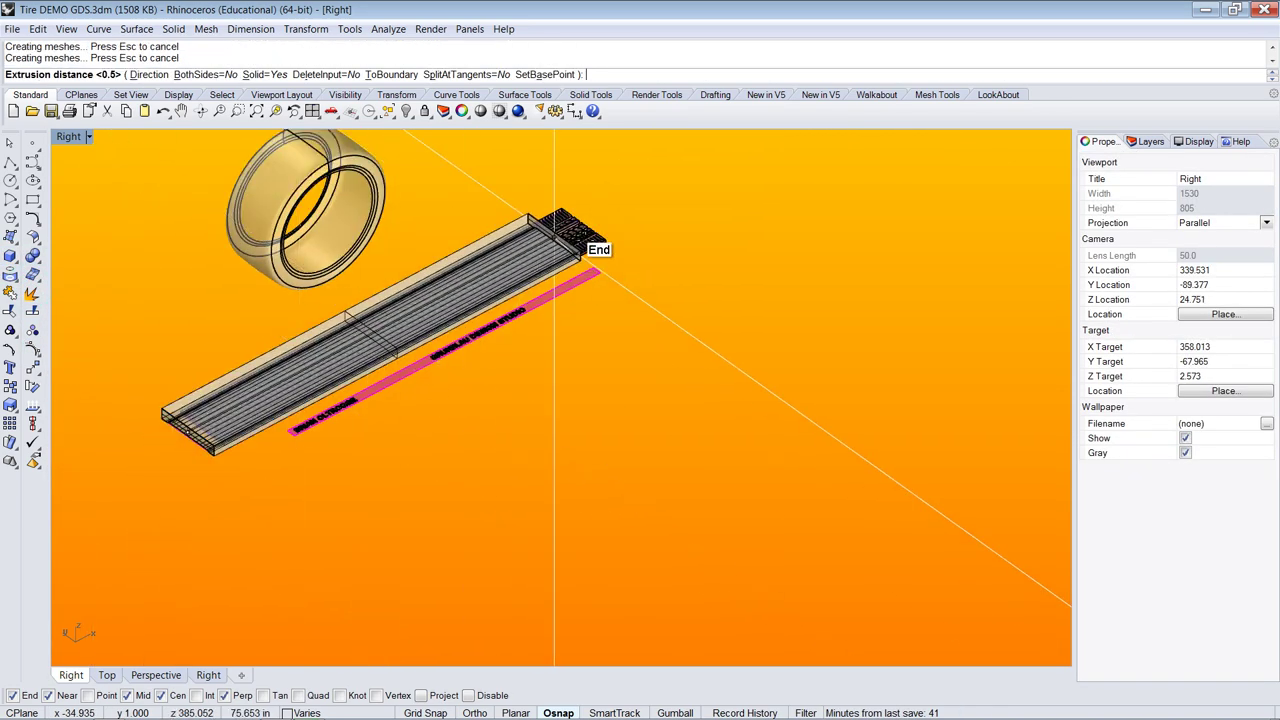
click(620, 220)
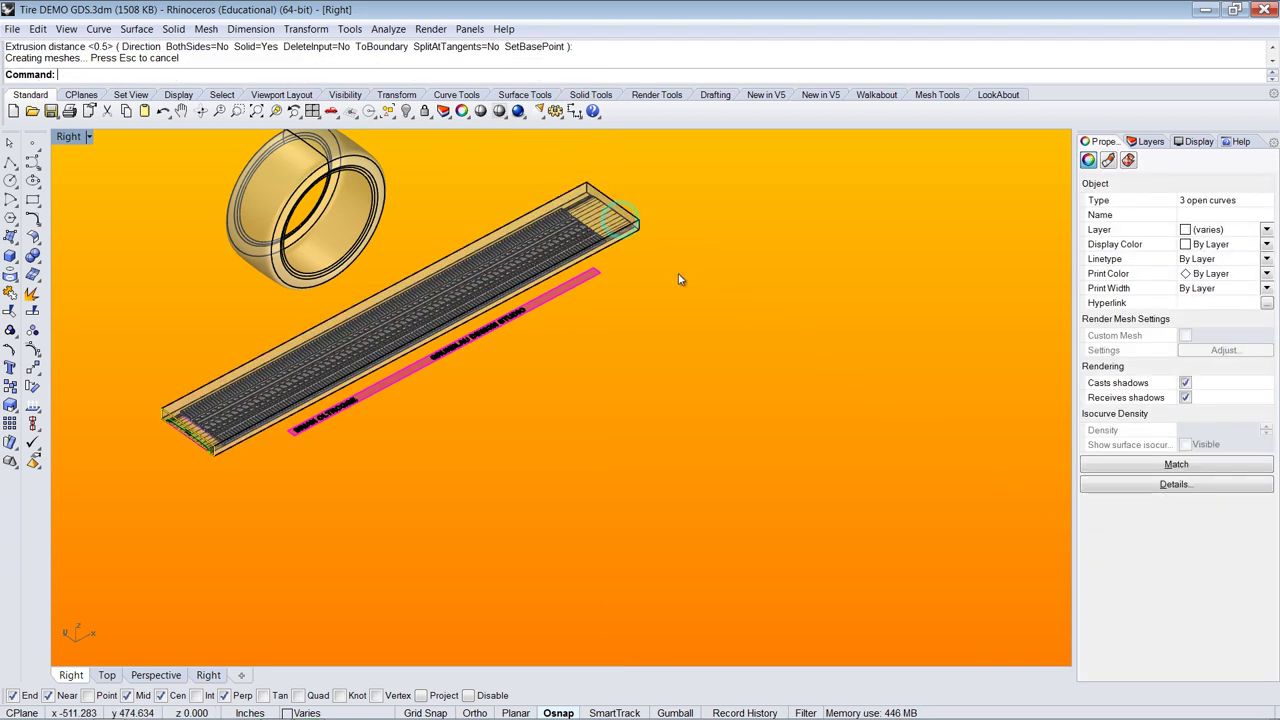
scroll(230, 503, up, 6)
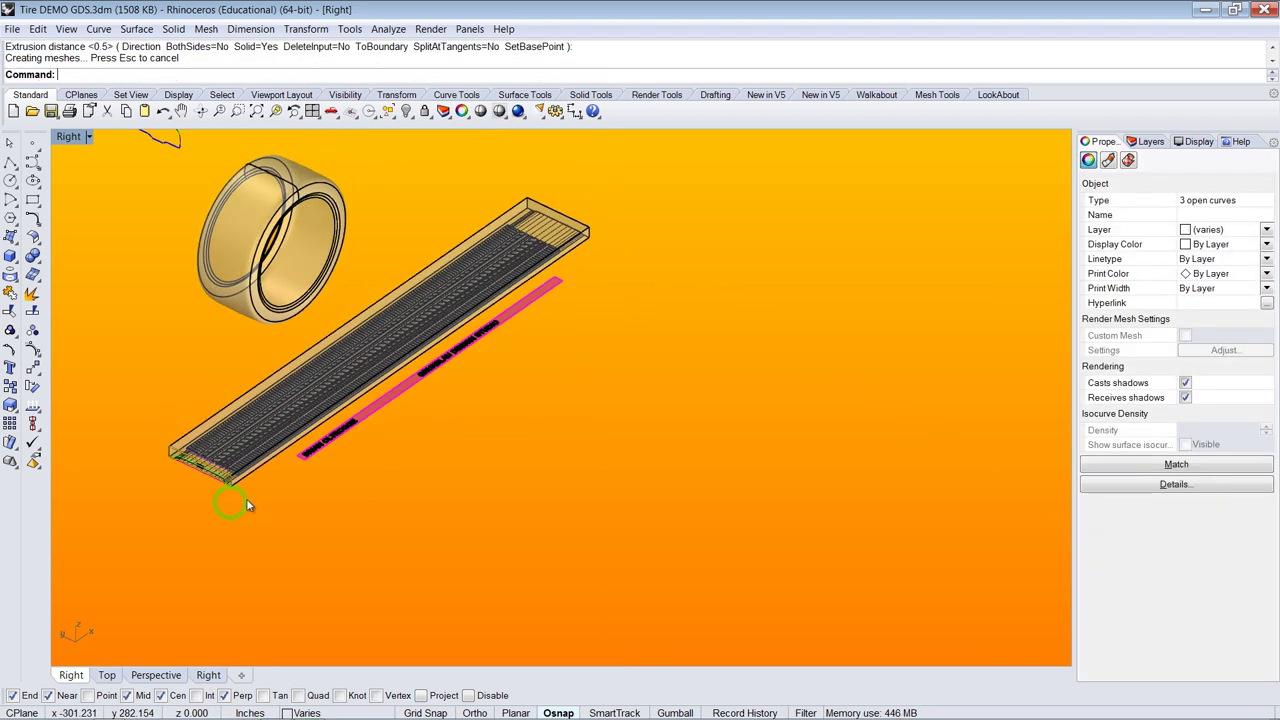
- Show the profiles from the Right view in Wireframe and start Boolean Difference
click(166, 200)
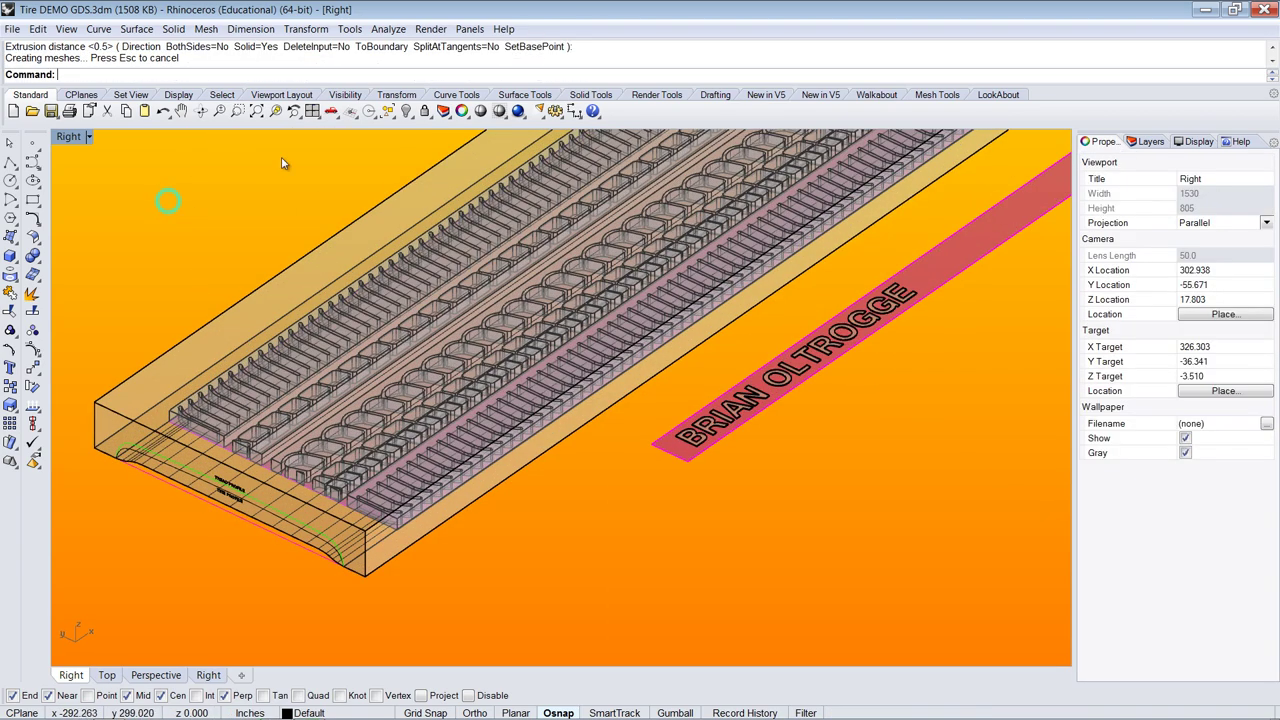
click(331, 111)
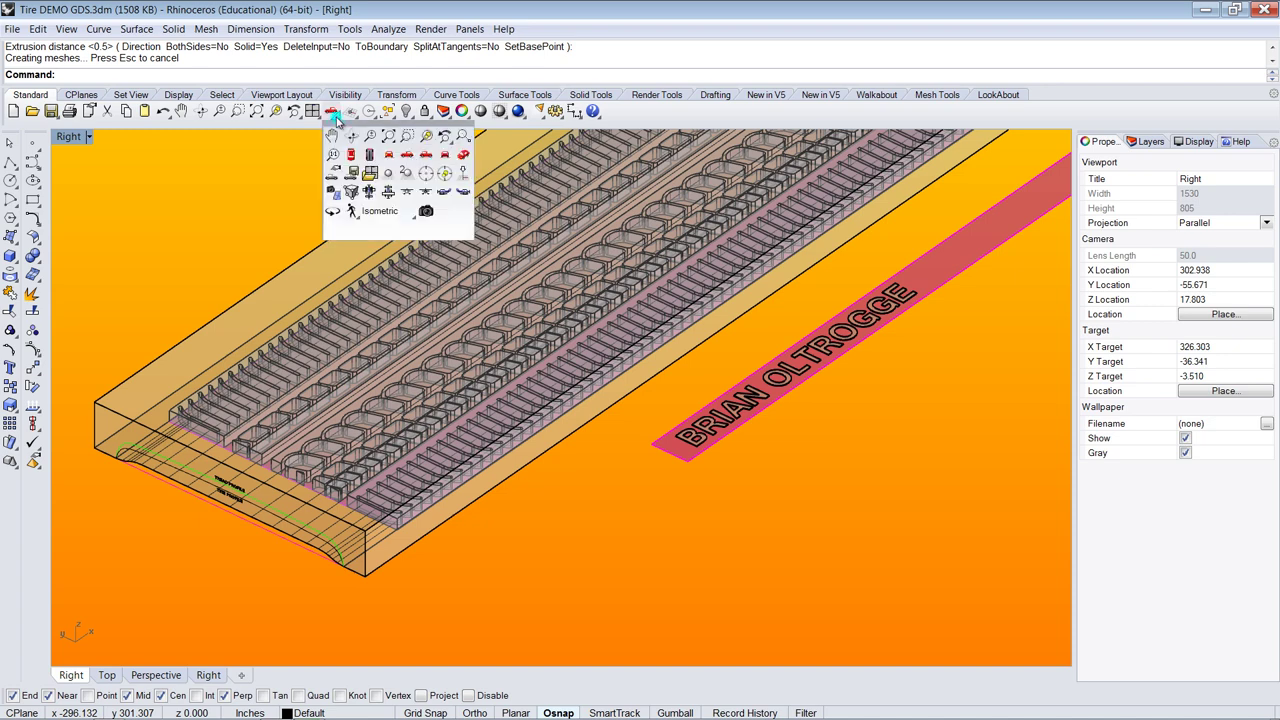
click(390, 155)
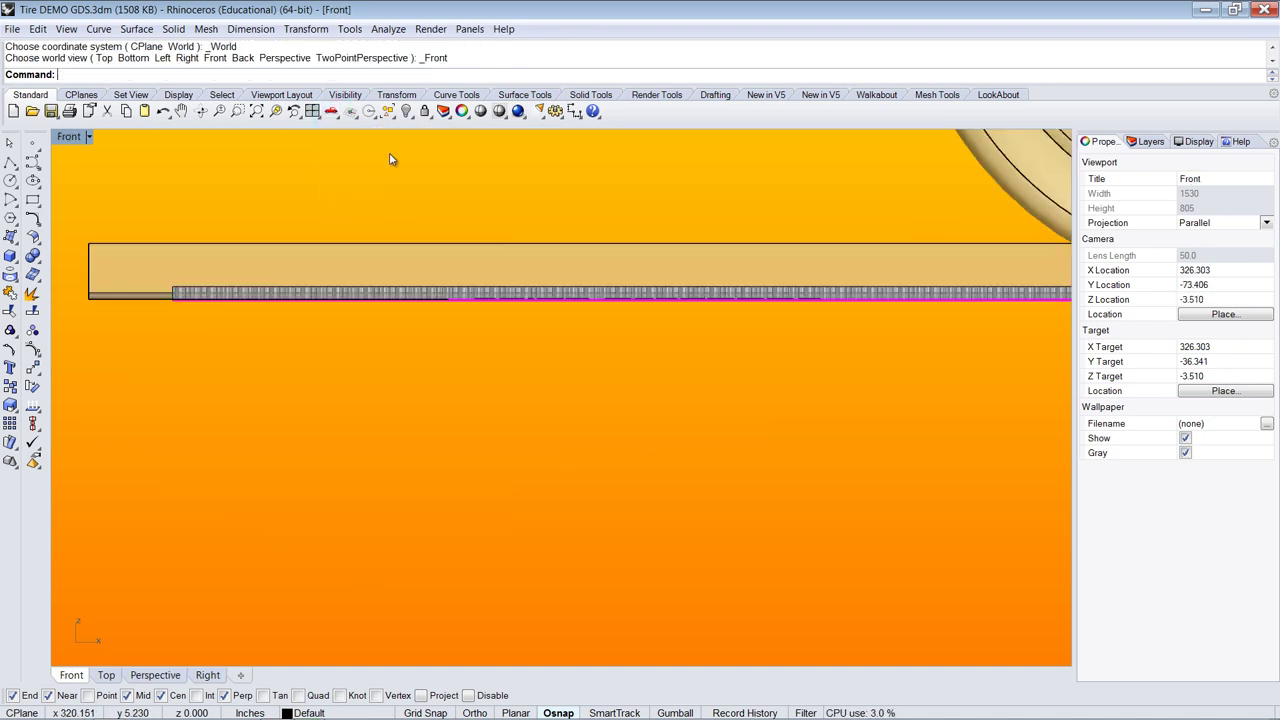
click(345, 113)
right_drag(614, 290, 578, 302)
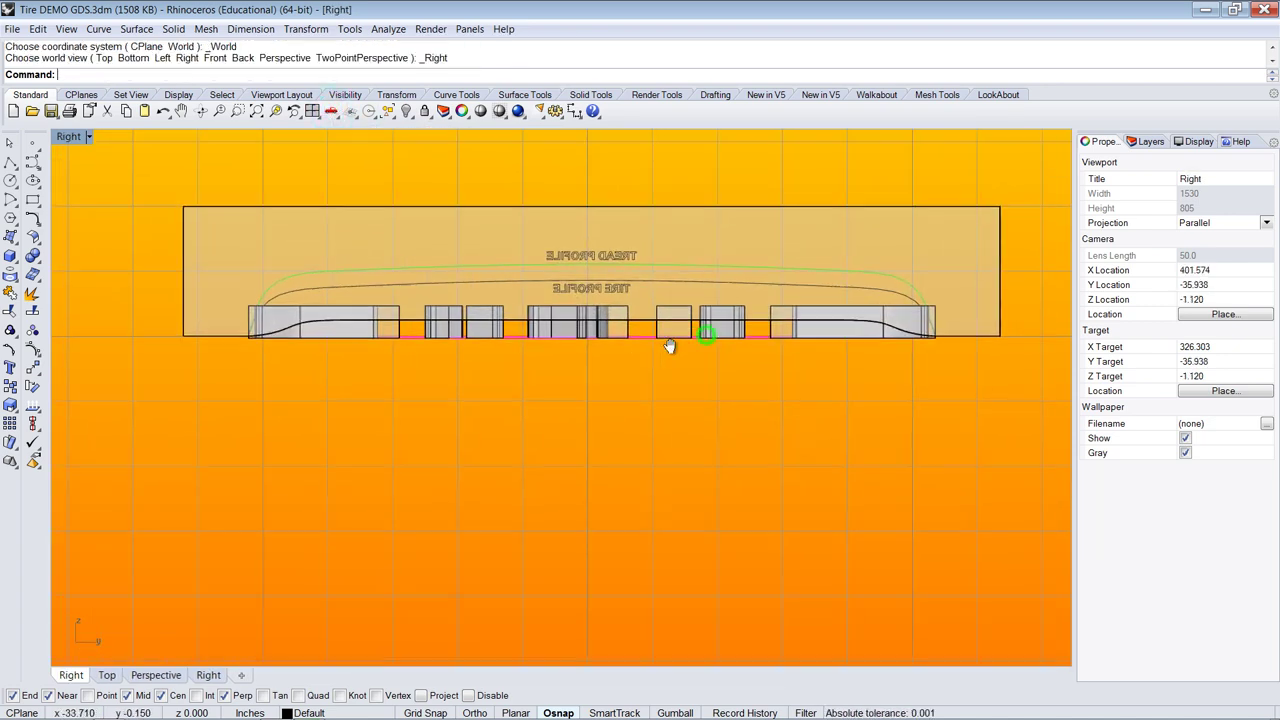
click(499, 111)
right_drag(339, 248, 337, 291)
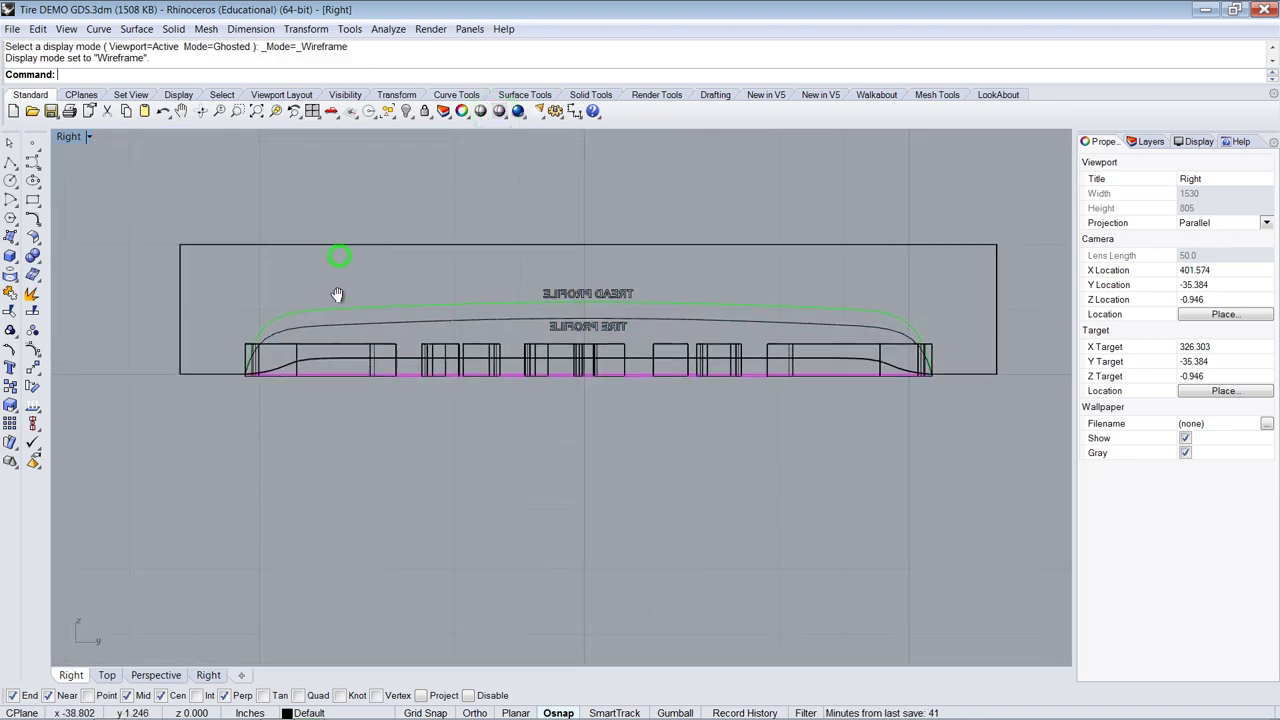
click(33, 256)
click(70, 262)
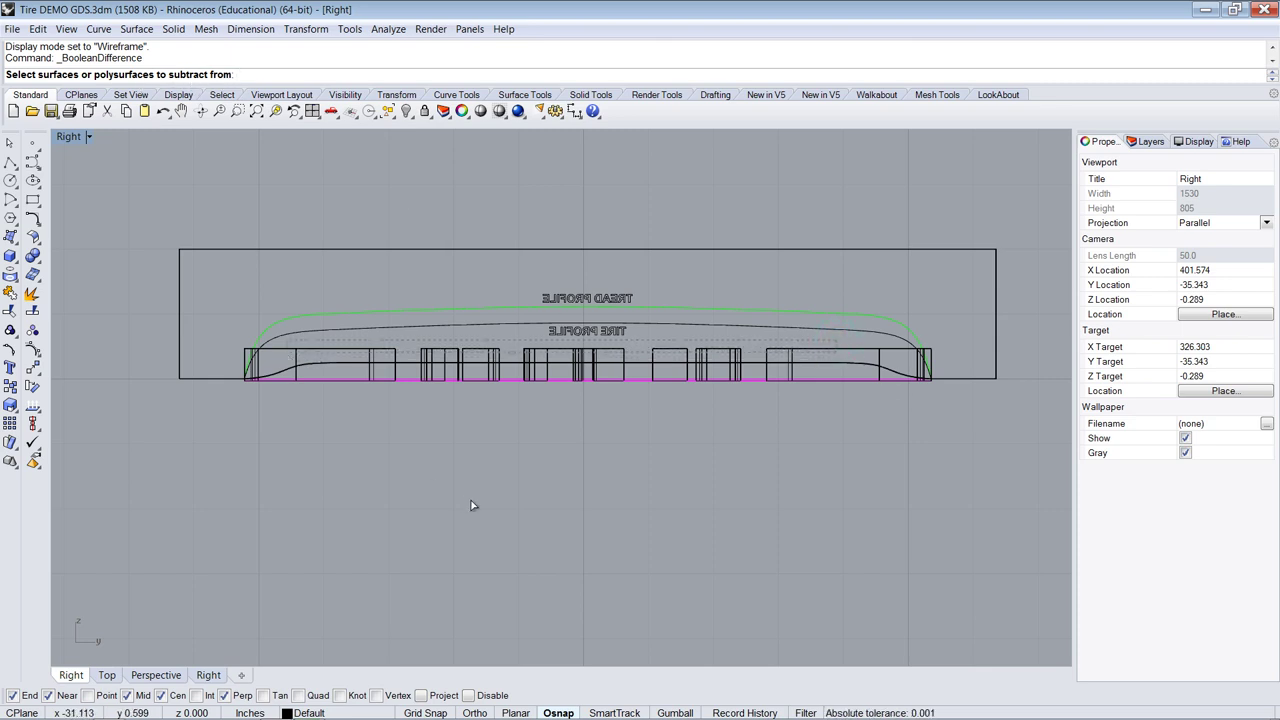
- Subtract the outer profile rectangle solid from the tread blocks, then zoom to check the cut
click(600, 365)
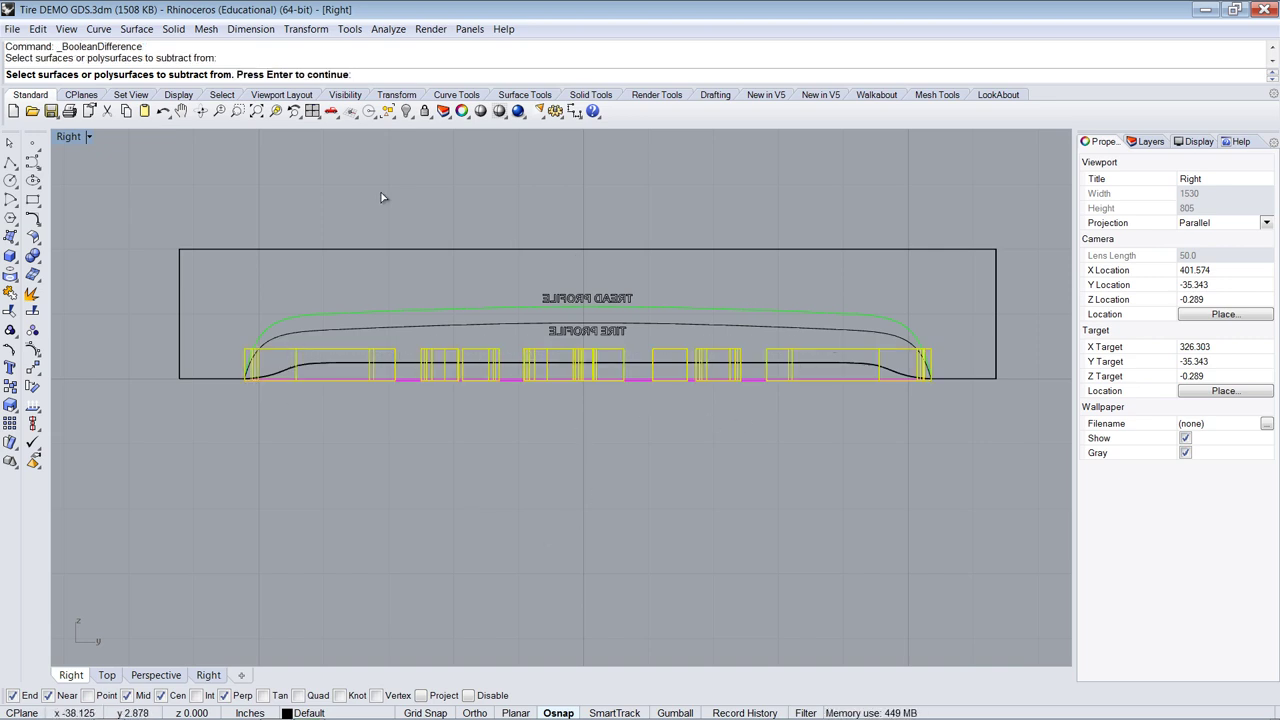
key(Return)
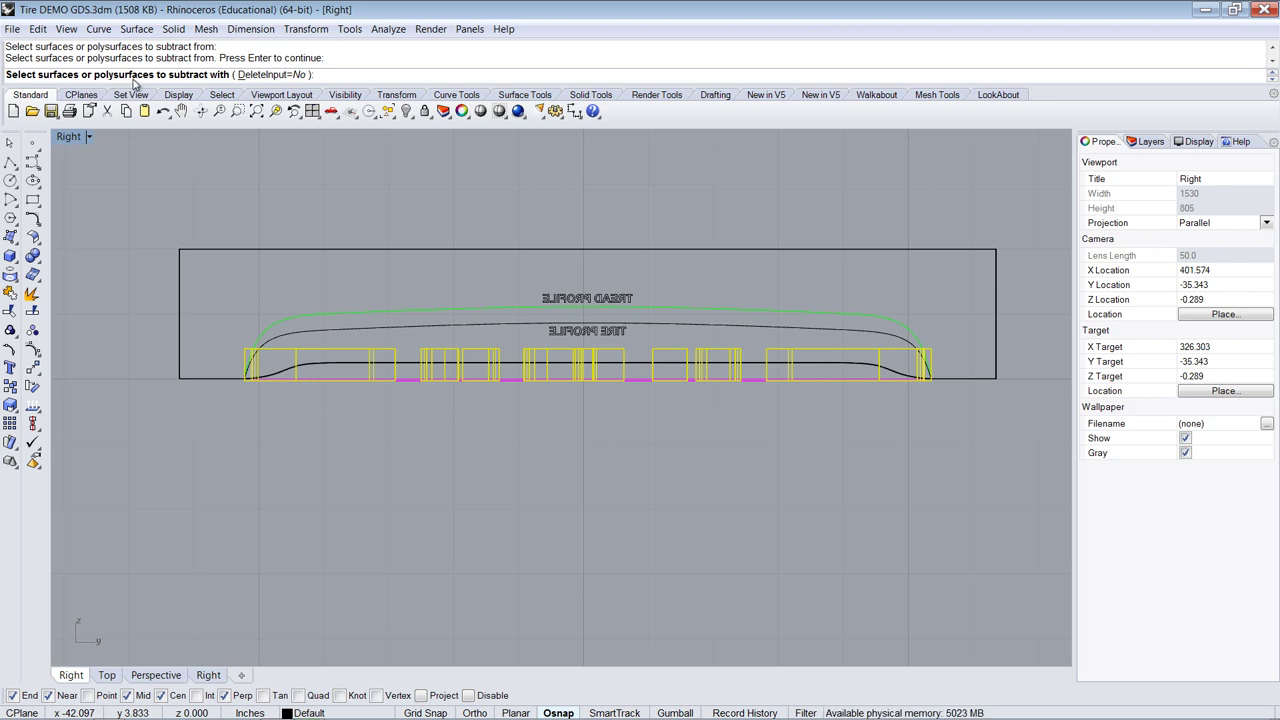
drag(337, 214, 277, 262)
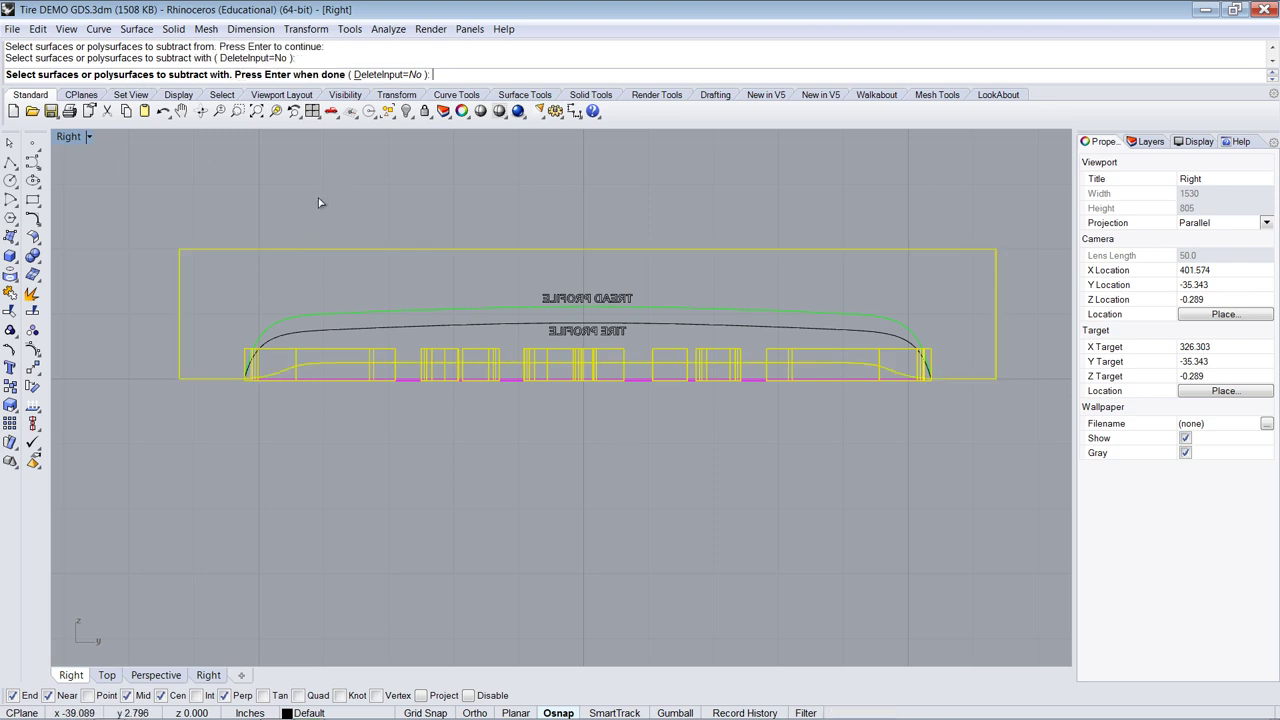
key(Return)
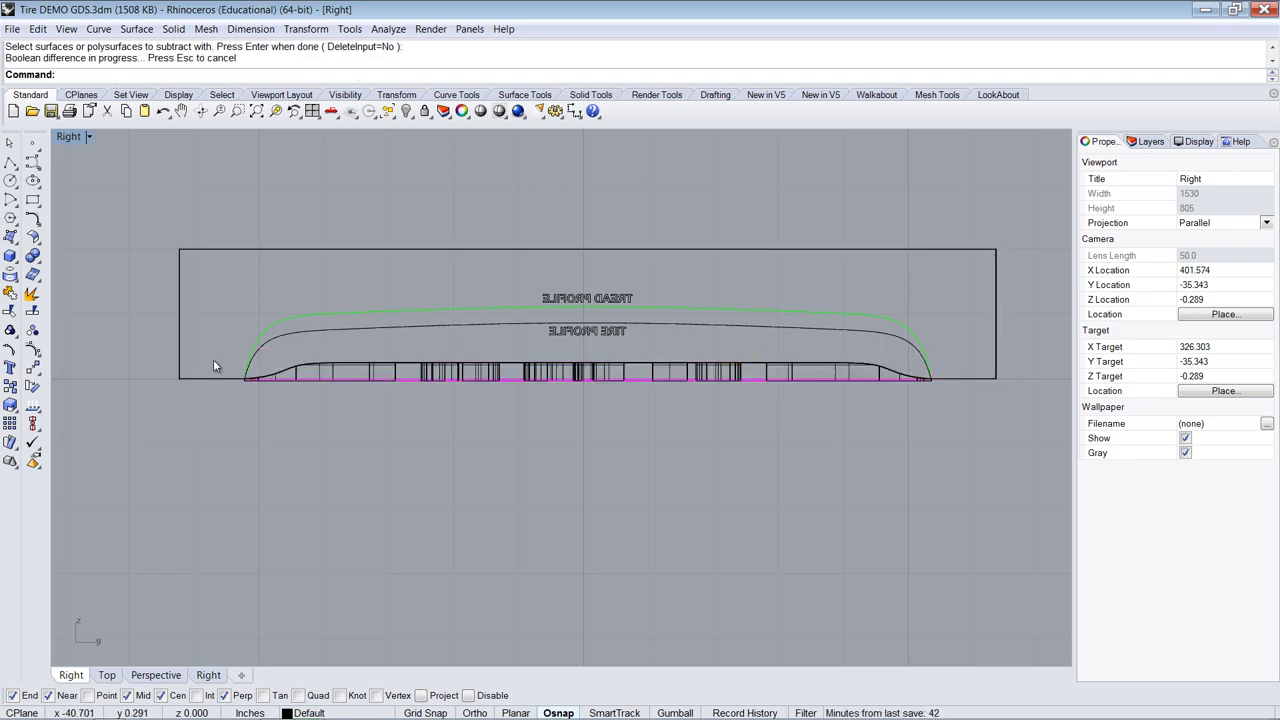
scroll(218, 375, up, 5)
scroll(220, 383, up, 2)
scroll(300, 380, down, 3)
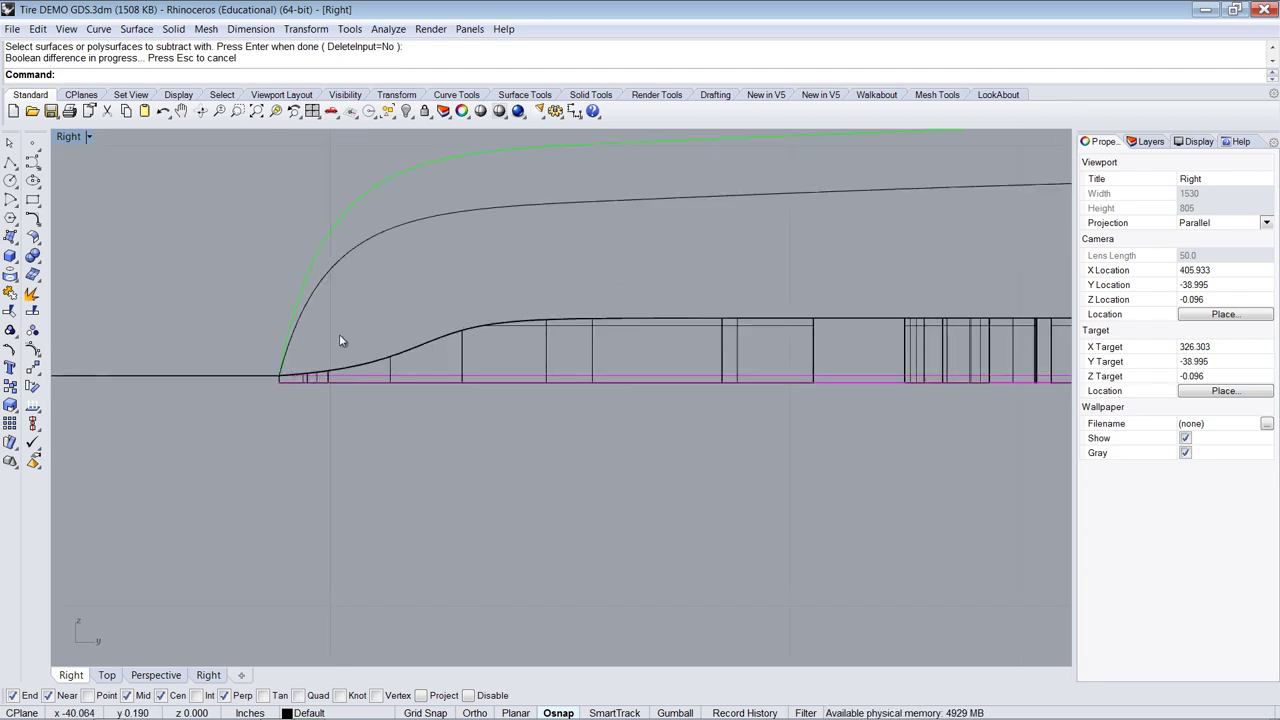
scroll(300, 372, down, 2)
scroll(300, 383, up, 3)
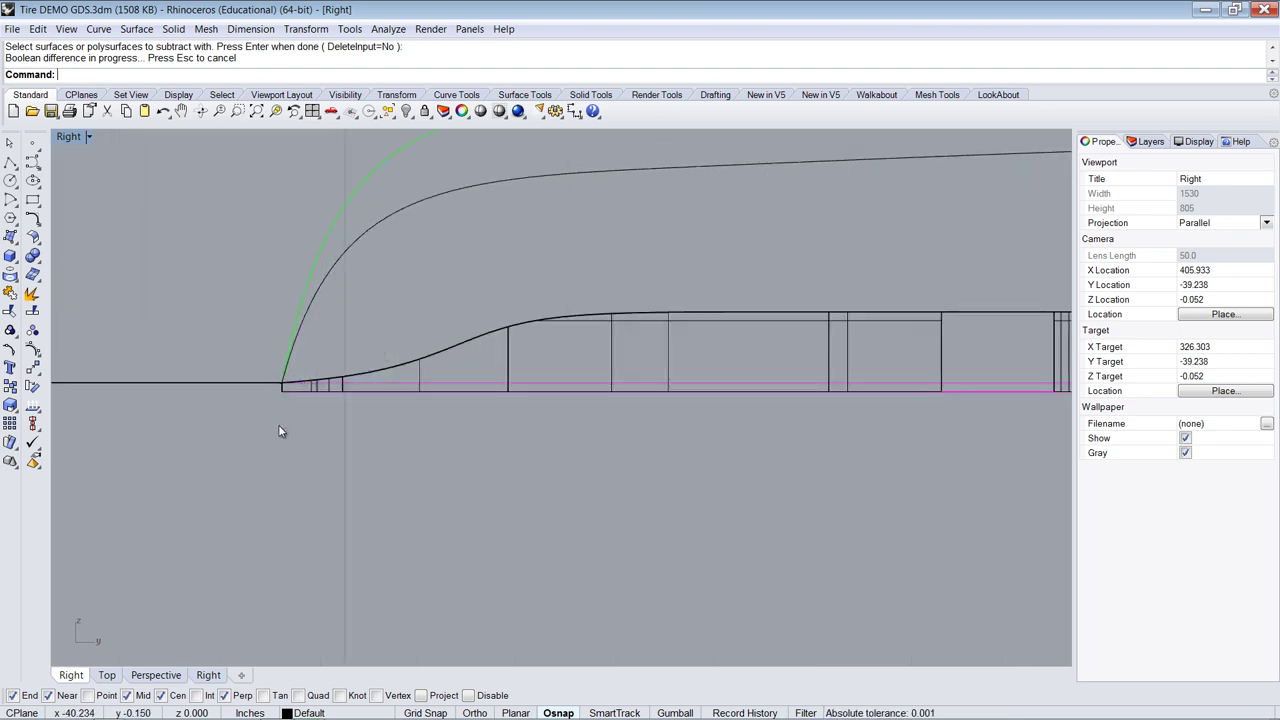
scroll(280, 420, down, 4)
right_drag(468, 315, 398, 341)
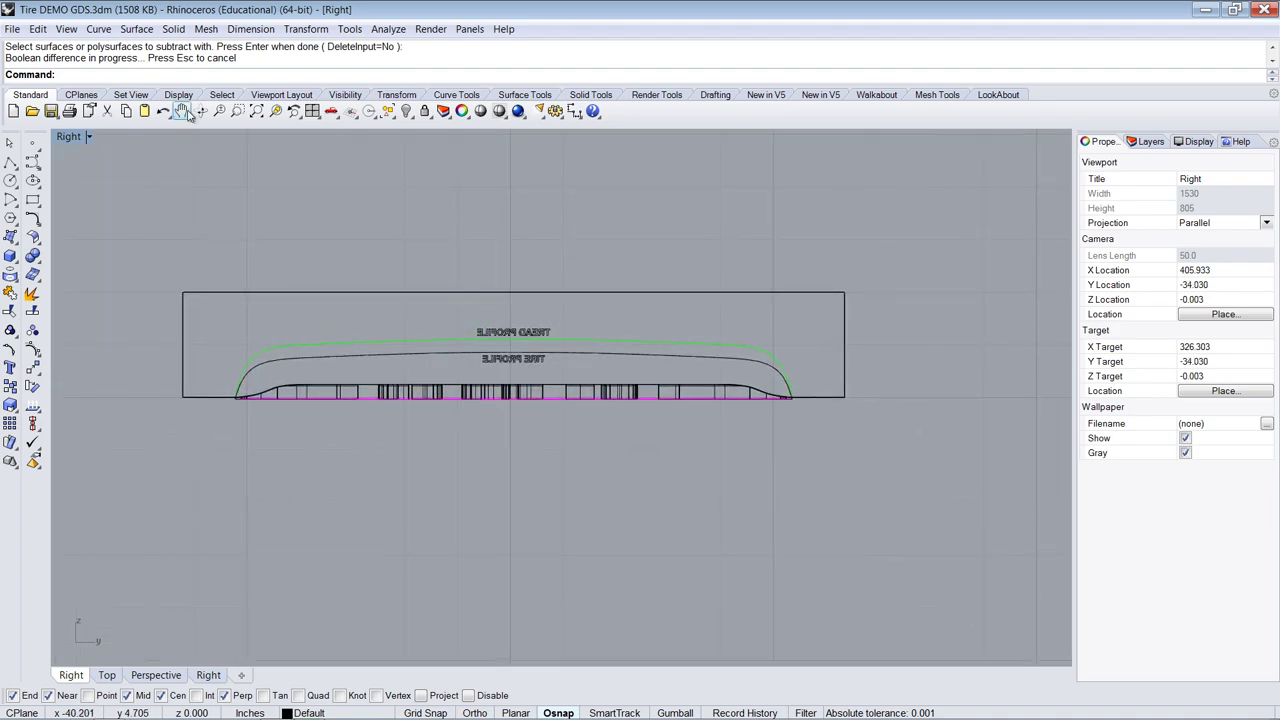
- Delete the leftover cutting extrusion
click(200, 111)
drag(271, 157, 297, 216)
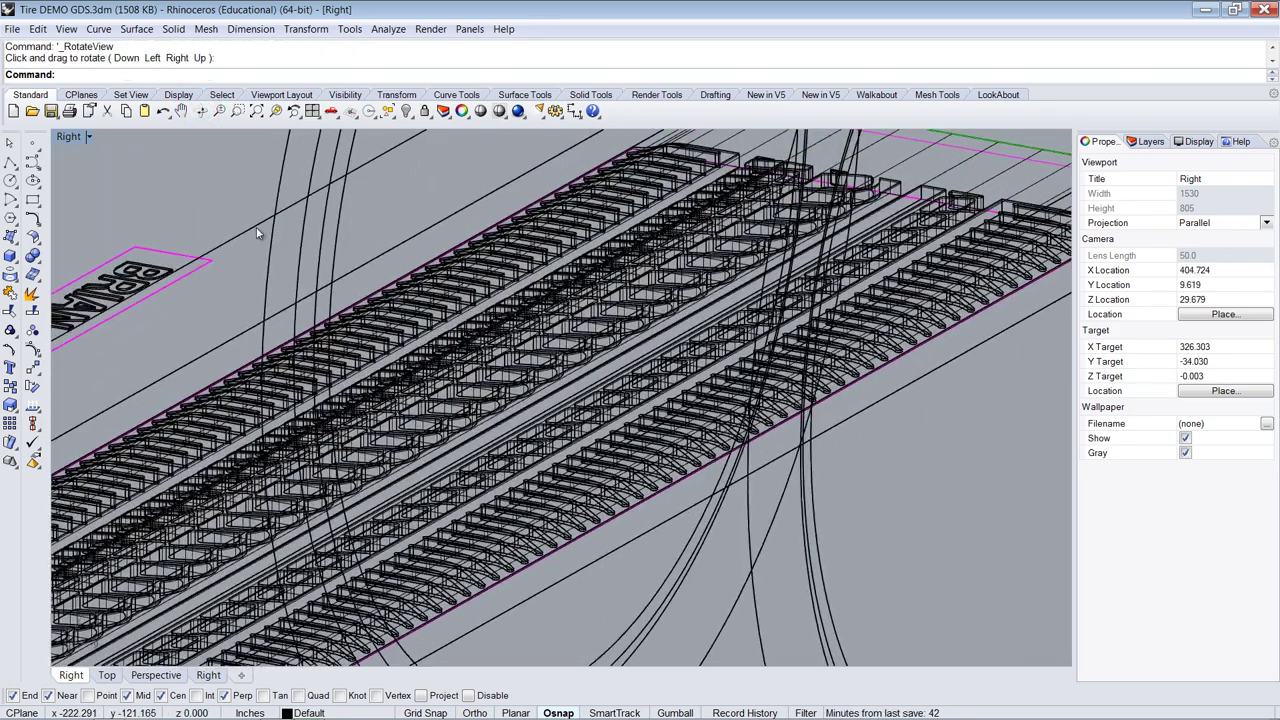
click(254, 224)
key(Delete)
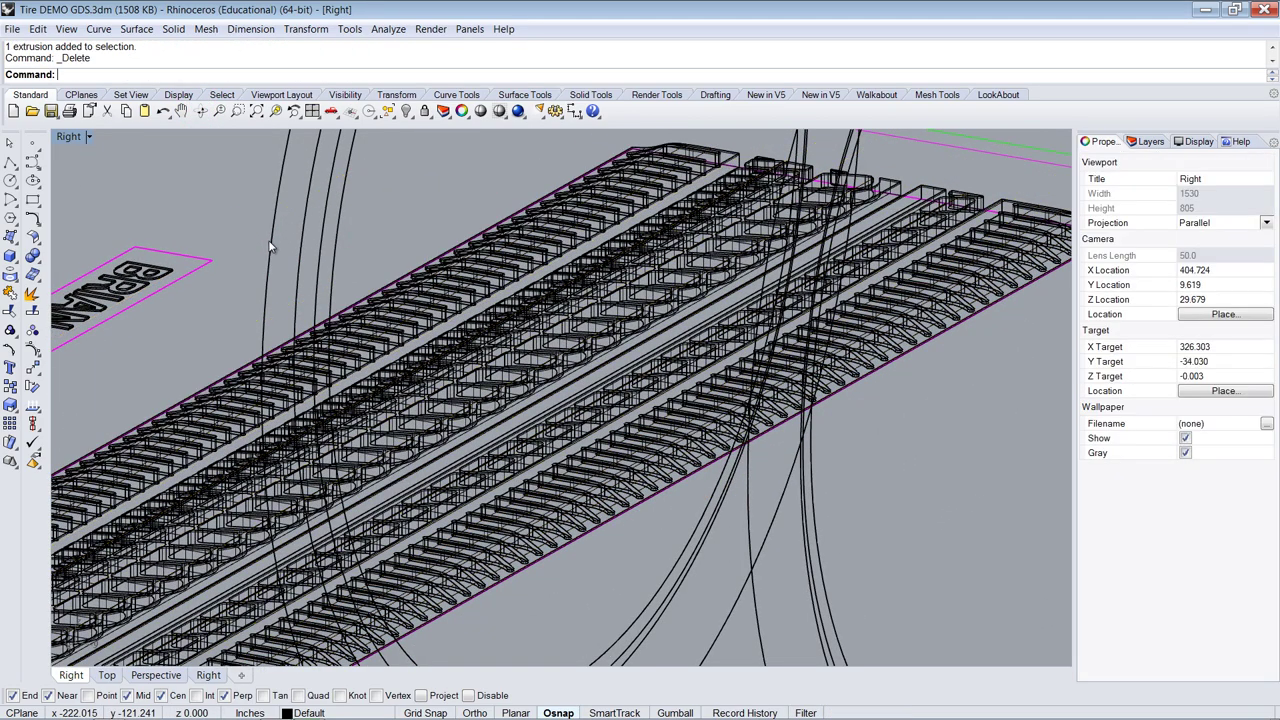
- Switch the viewport to Ghosted display
ctrl+shift+right_drag(270, 240, 622, 151)
click(500, 112)
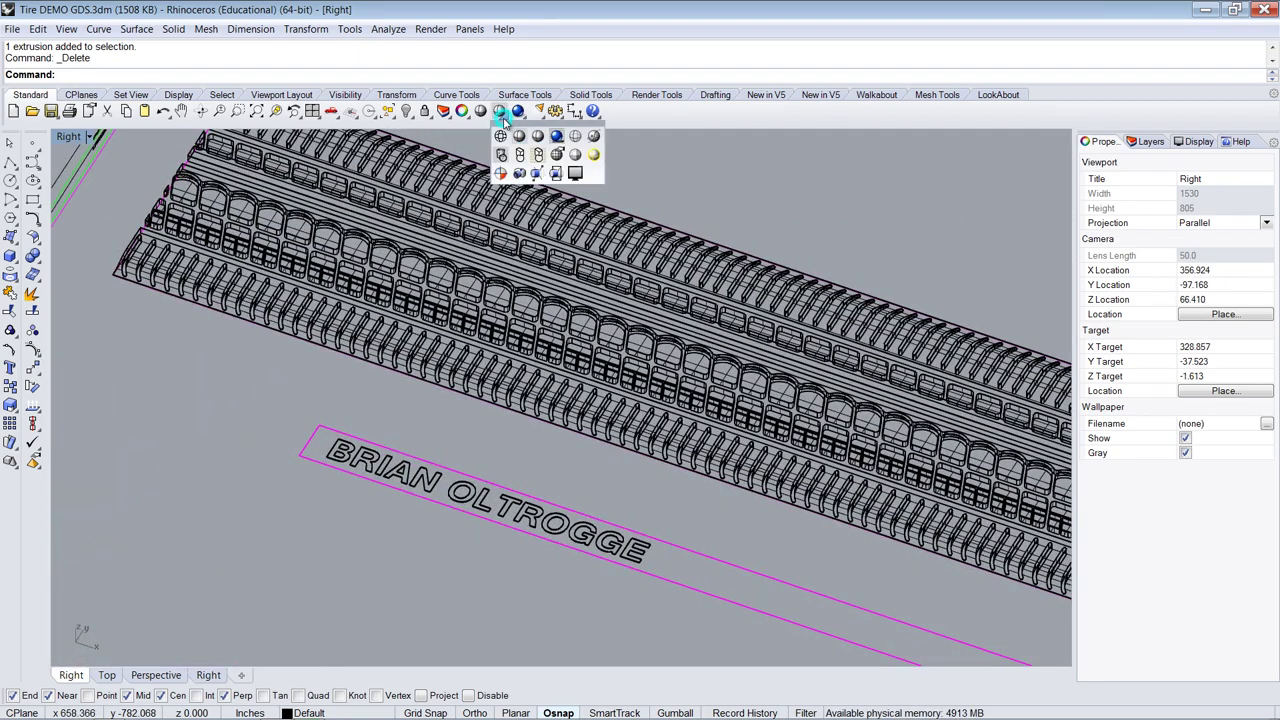
click(575, 137)
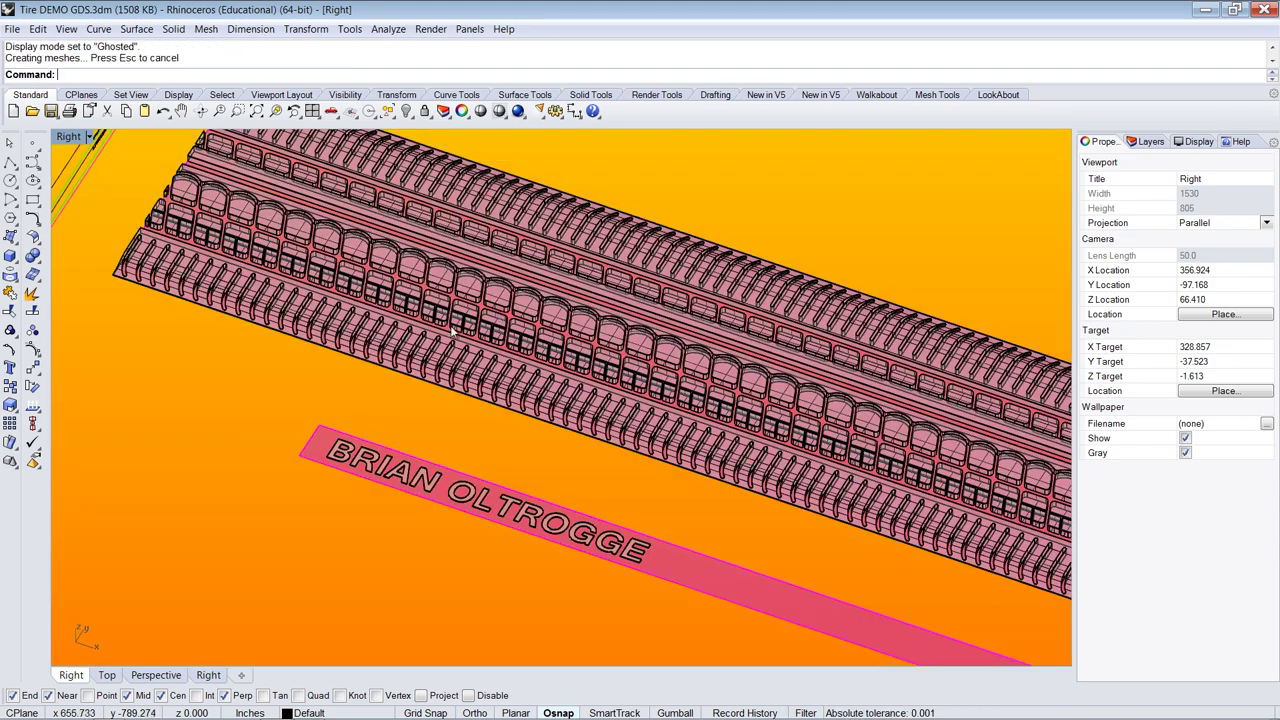
ctrl+shift+right_drag(384, 330, 196, 523)
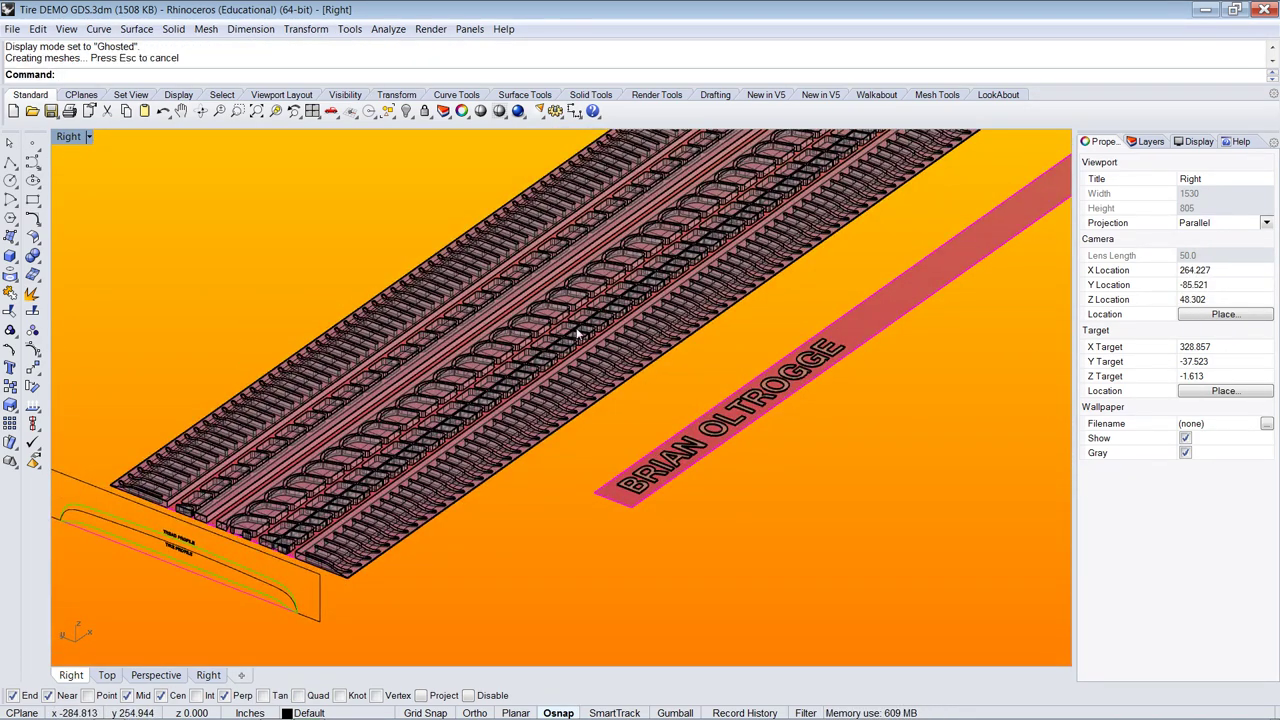
- Select the last created objects and group the 360 trimmed tread pieces
click(38, 29)
mouse_move(98, 187)
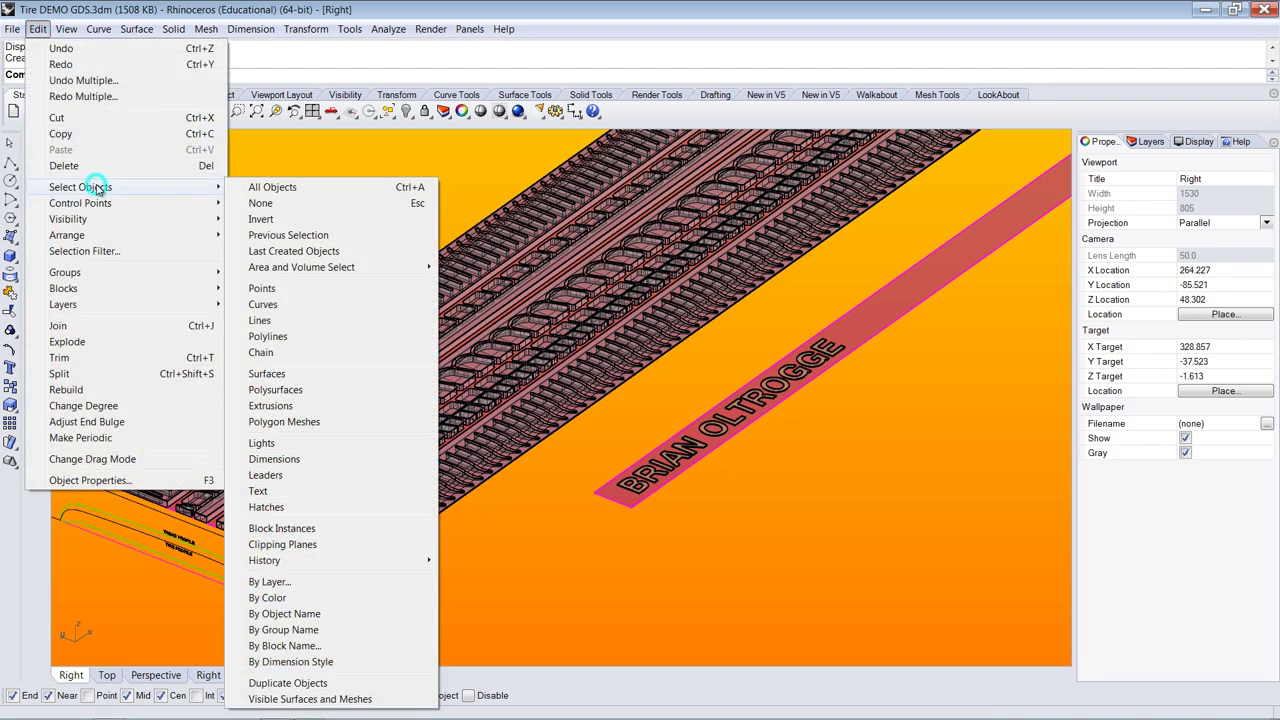
click(290, 251)
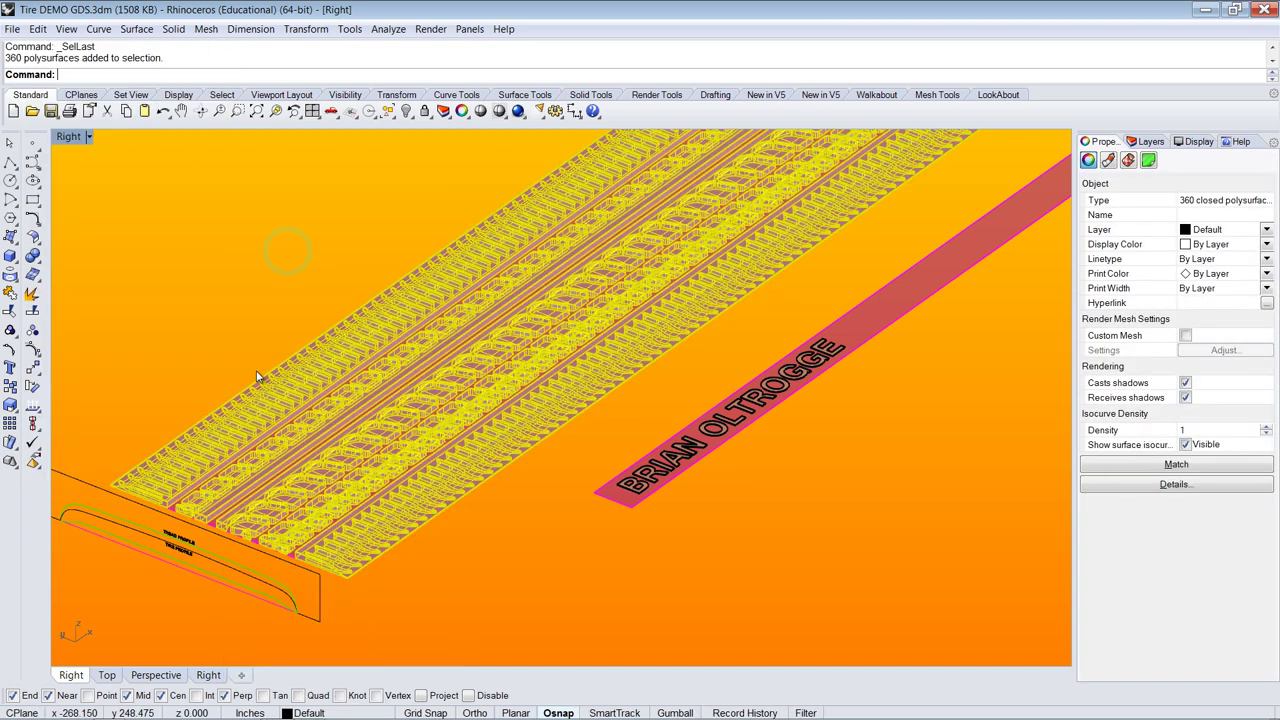
click(10, 331)
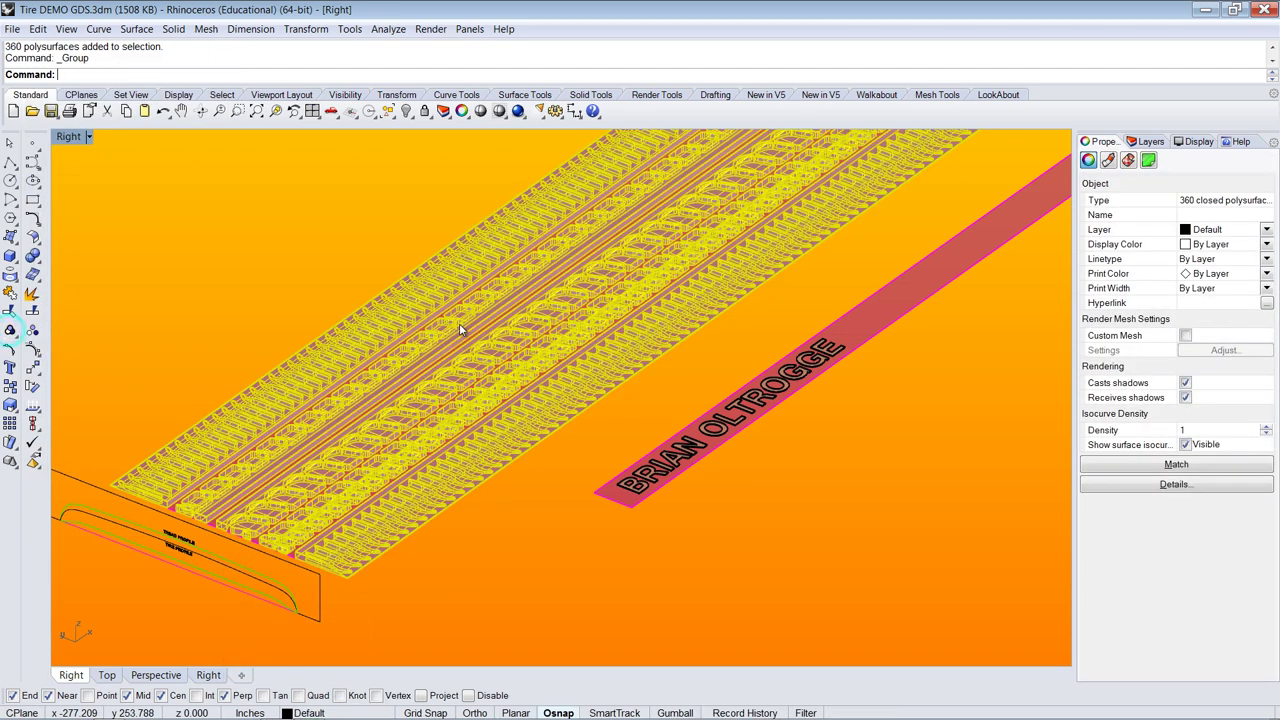
click(434, 561)
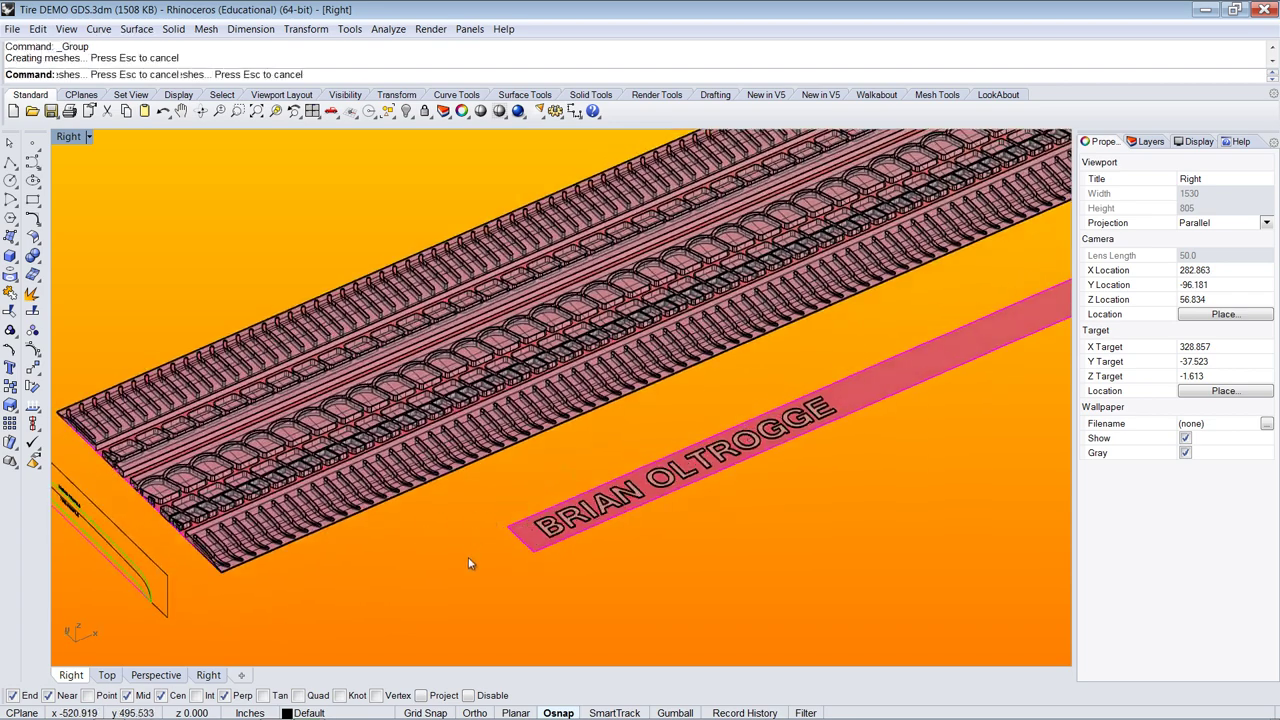
scroll(467, 559, down, 6)
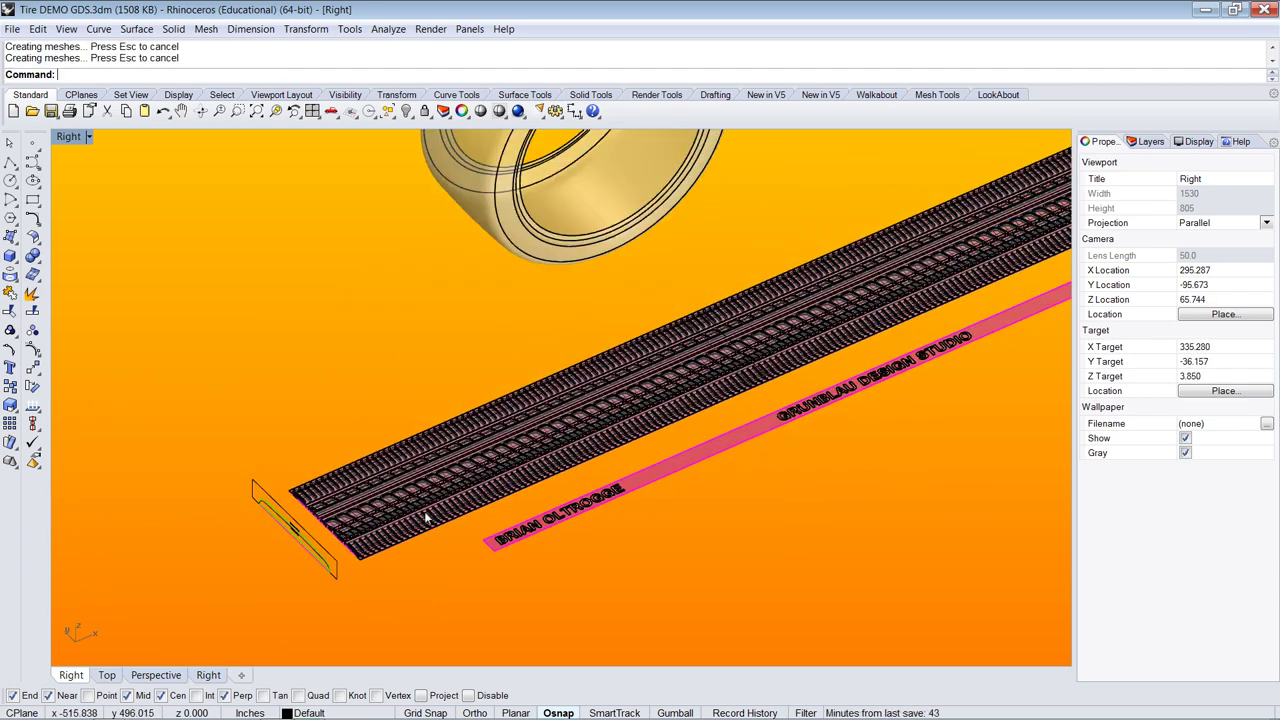
scroll(366, 519, down, 2)
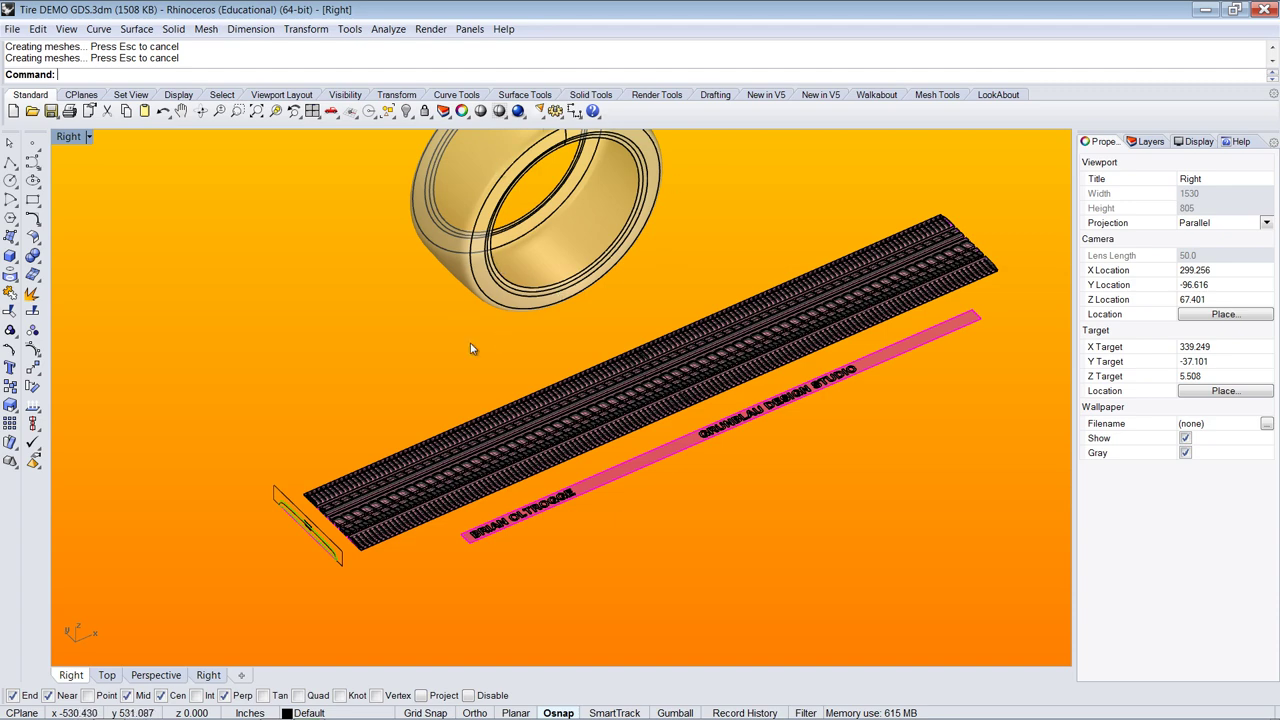
right_drag(395, 406, 390, 479)
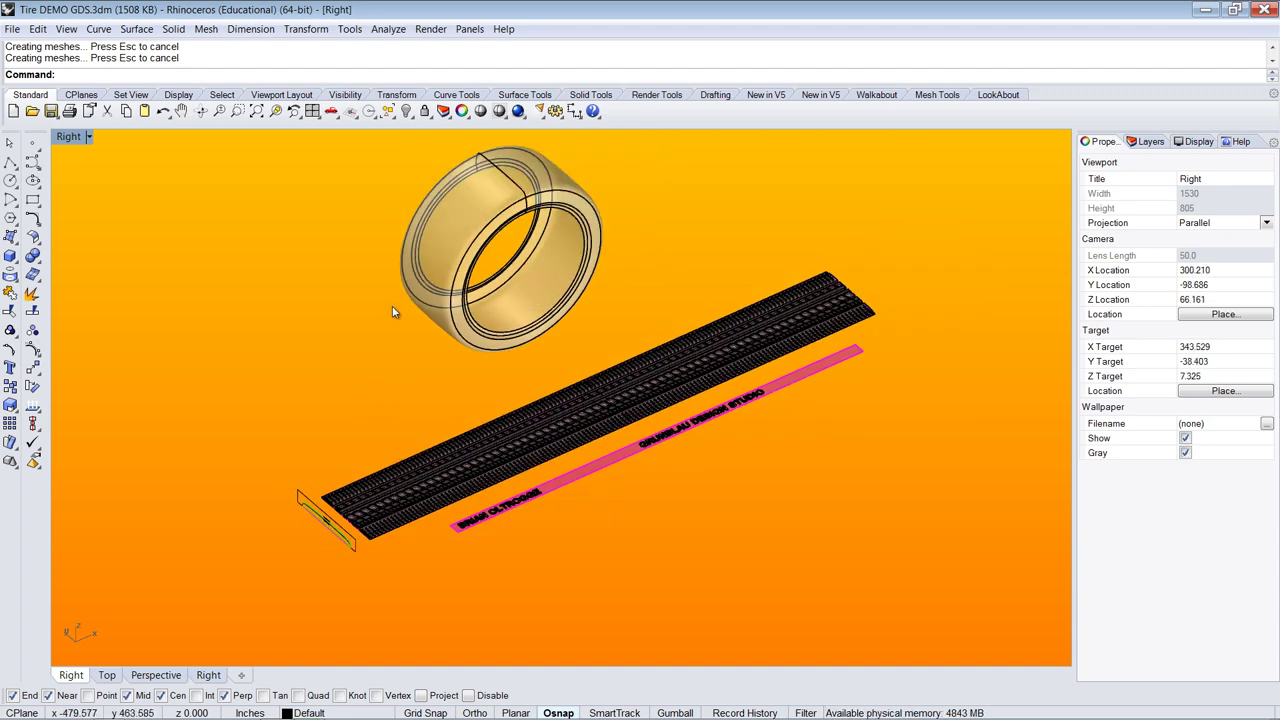
scroll(396, 306, up, 2)
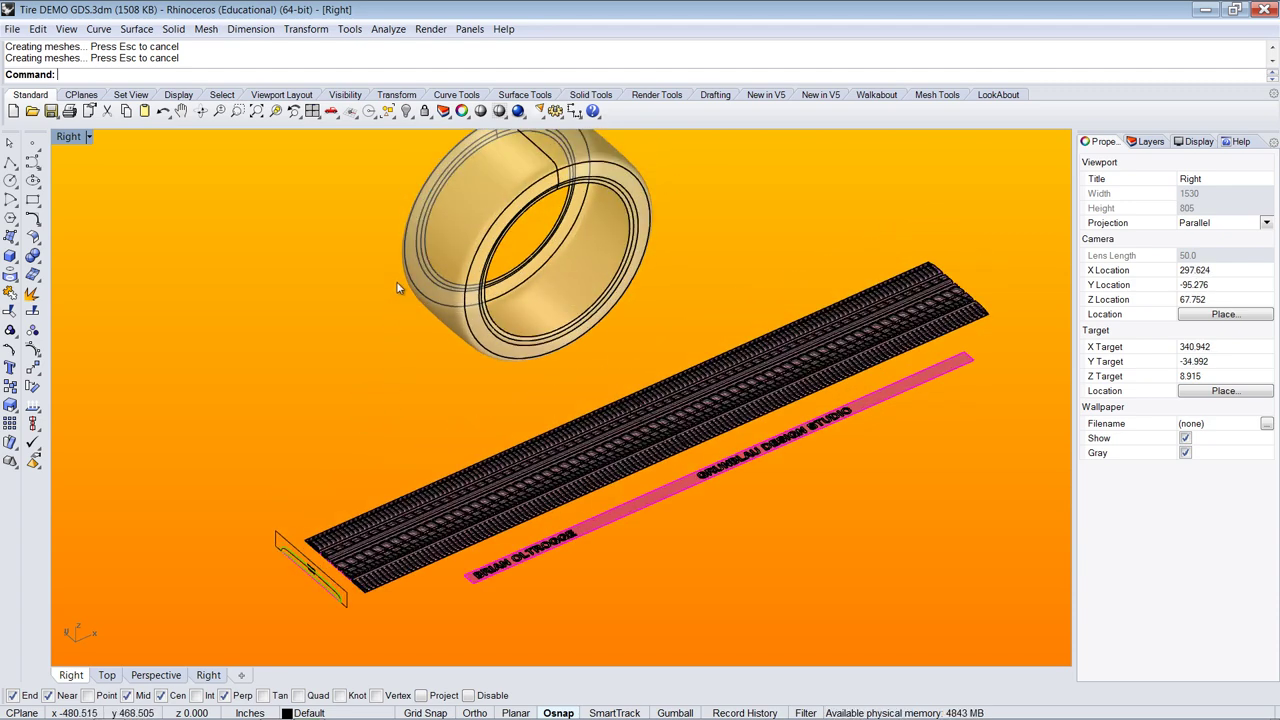
- Start Flow Along Surface and choose the flat tread pattern objects as the objects to flow
click(308, 30)
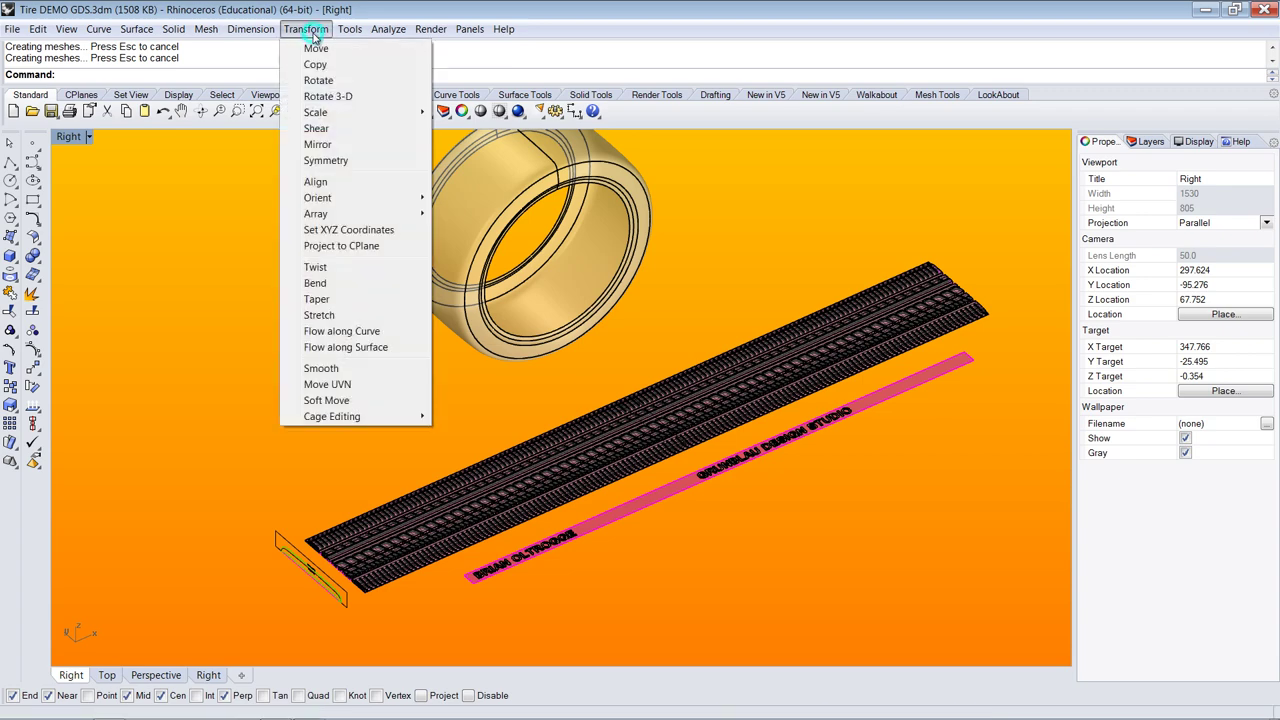
click(345, 348)
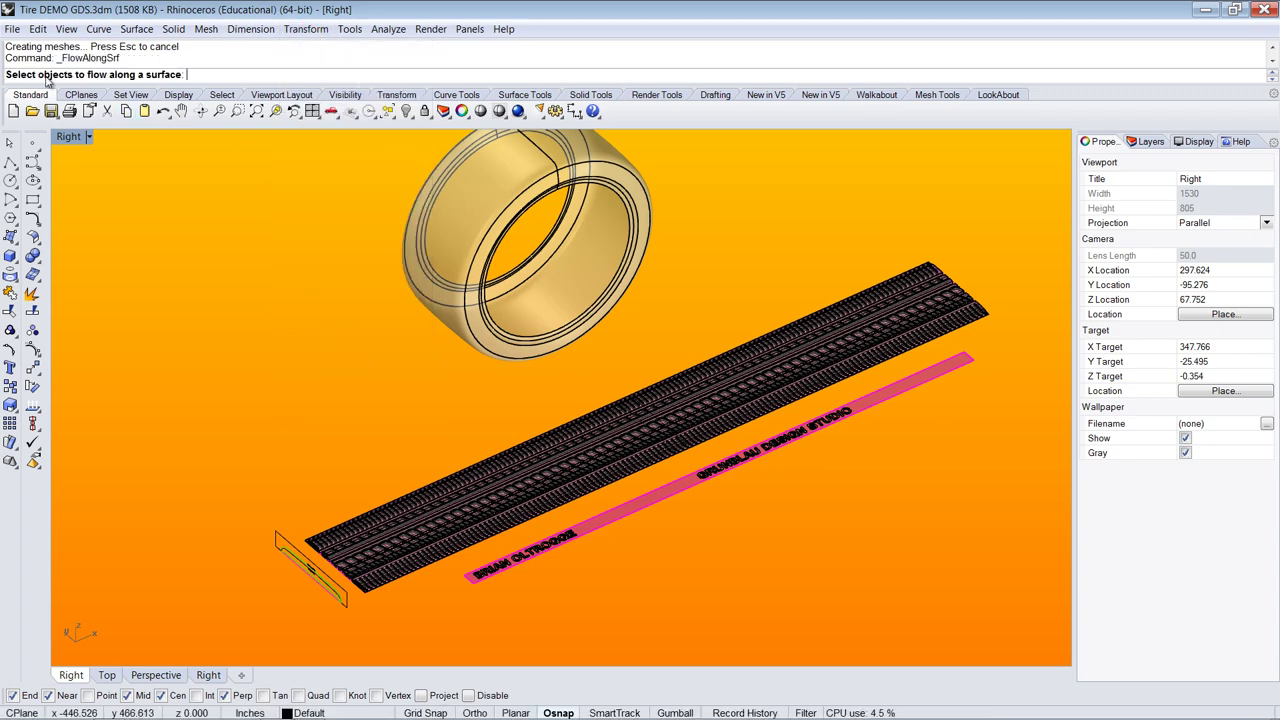
click(431, 541)
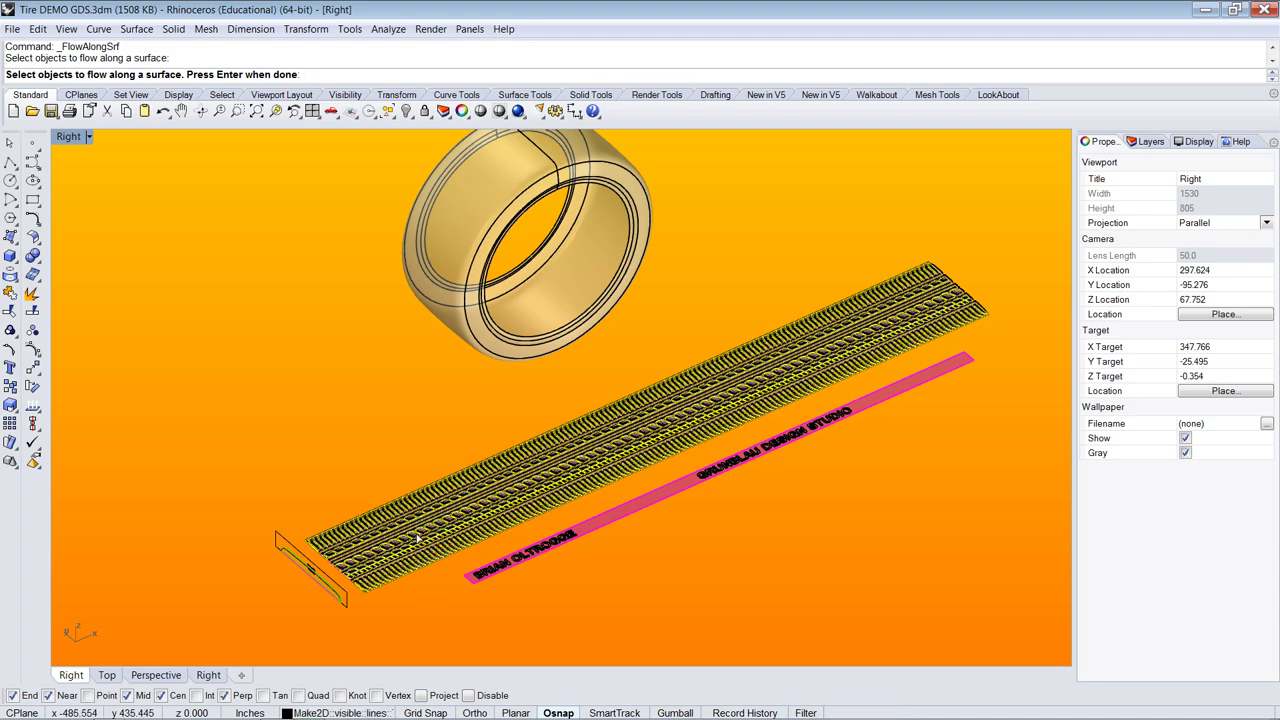
click(408, 532)
scroll(396, 541, up, 5)
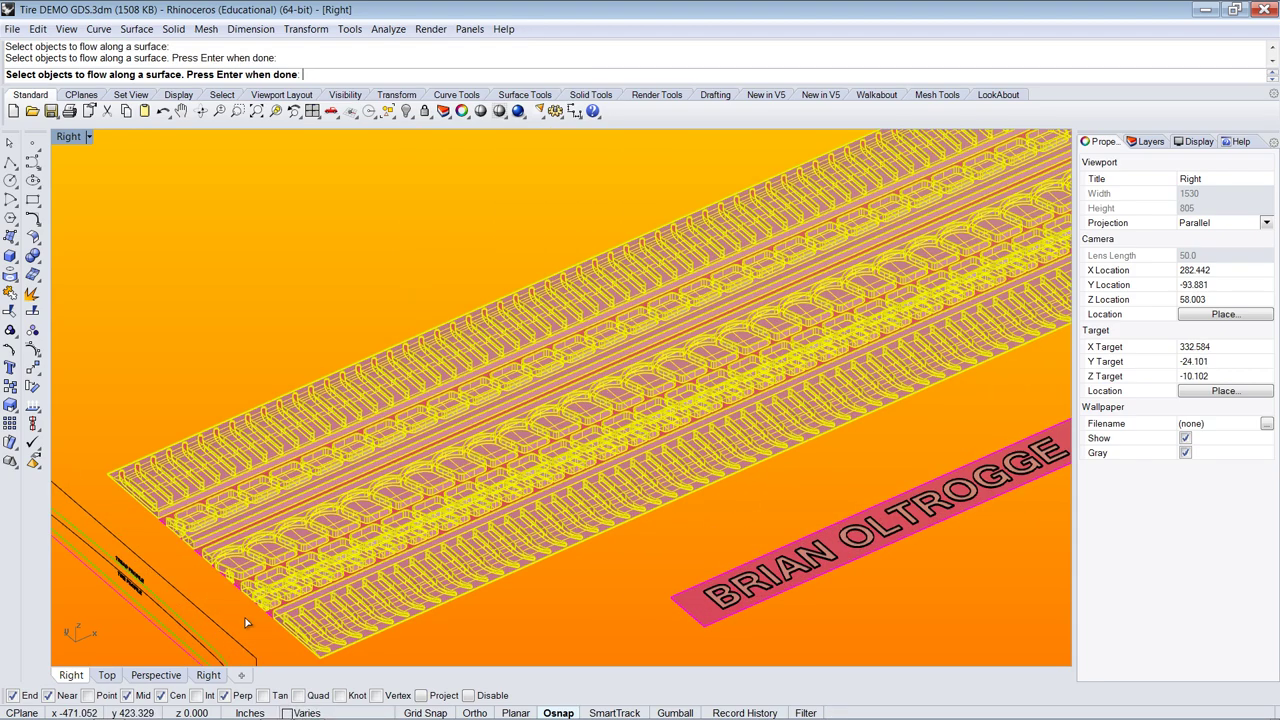
scroll(225, 592, up, 5)
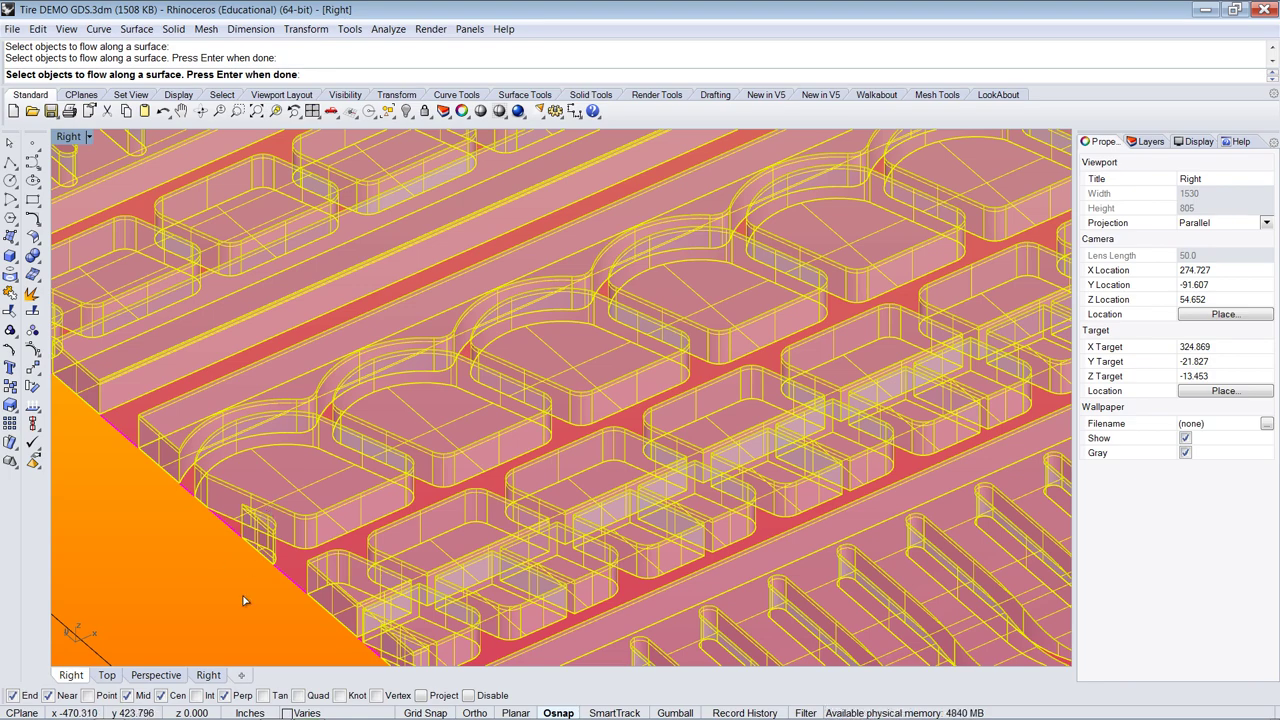
click(259, 593)
click(294, 462)
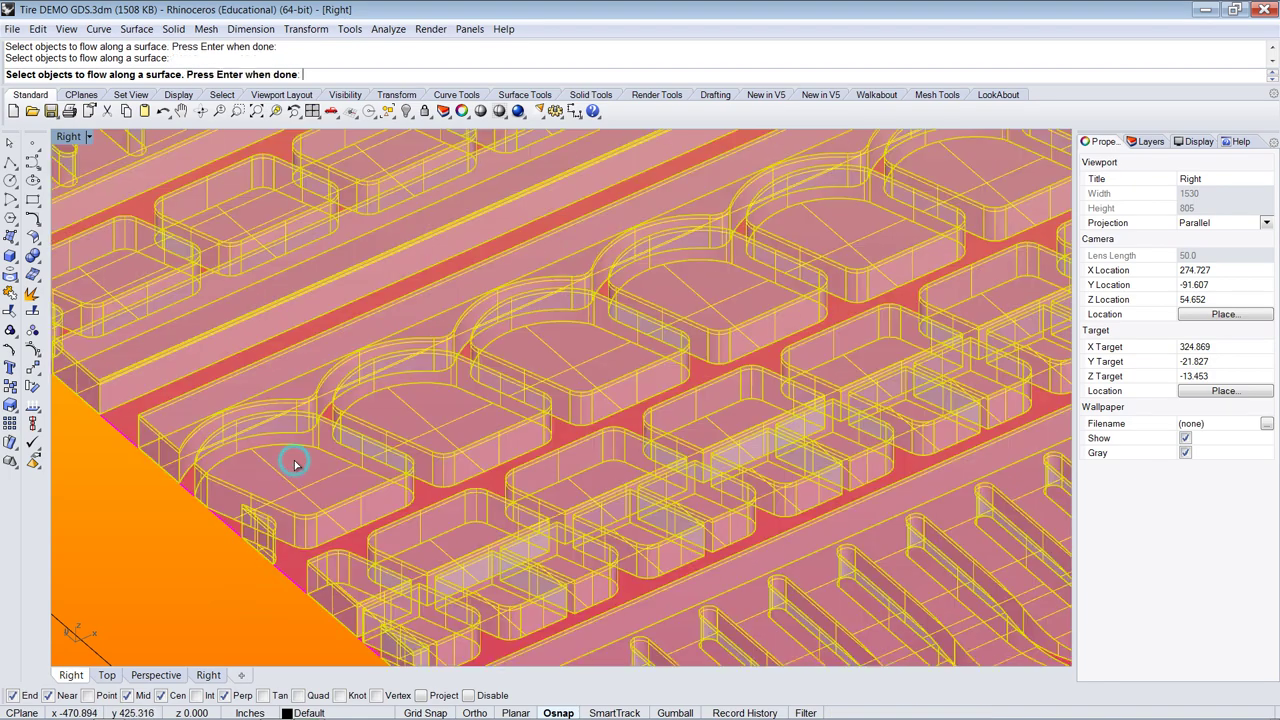
scroll(272, 410, down, 2)
scroll(272, 410, down, 3)
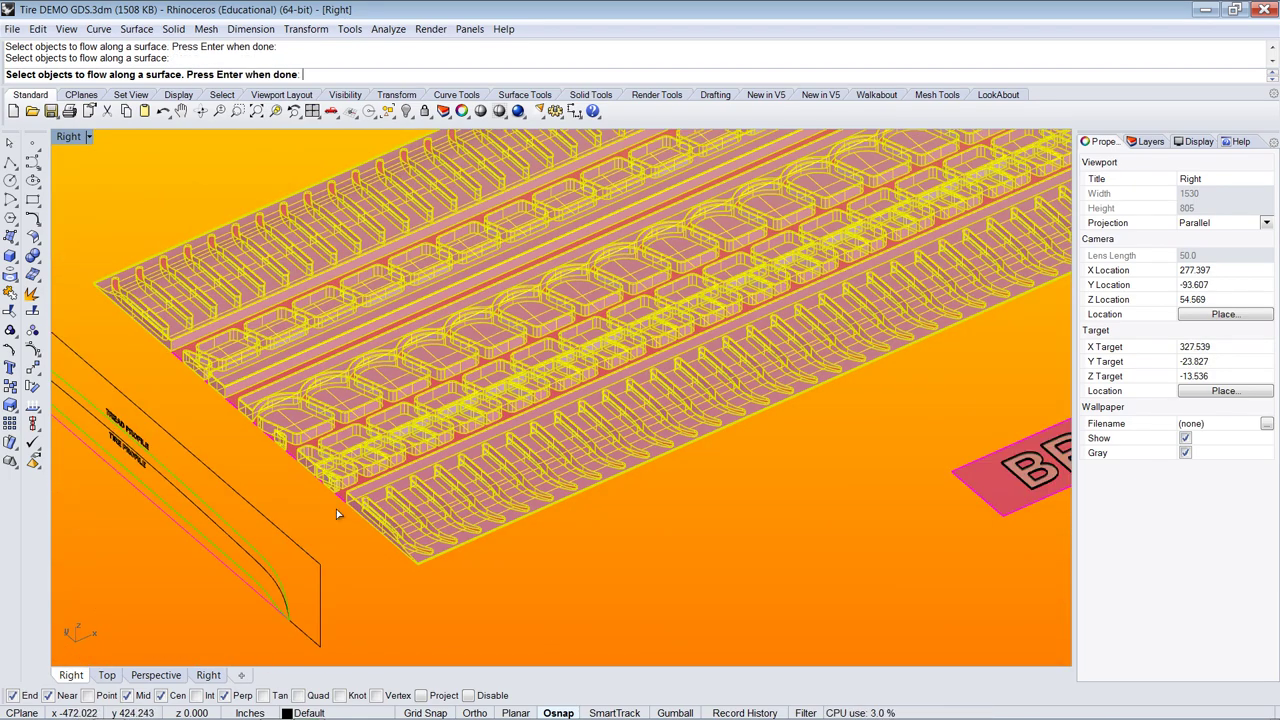
scroll(380, 493, down, 4)
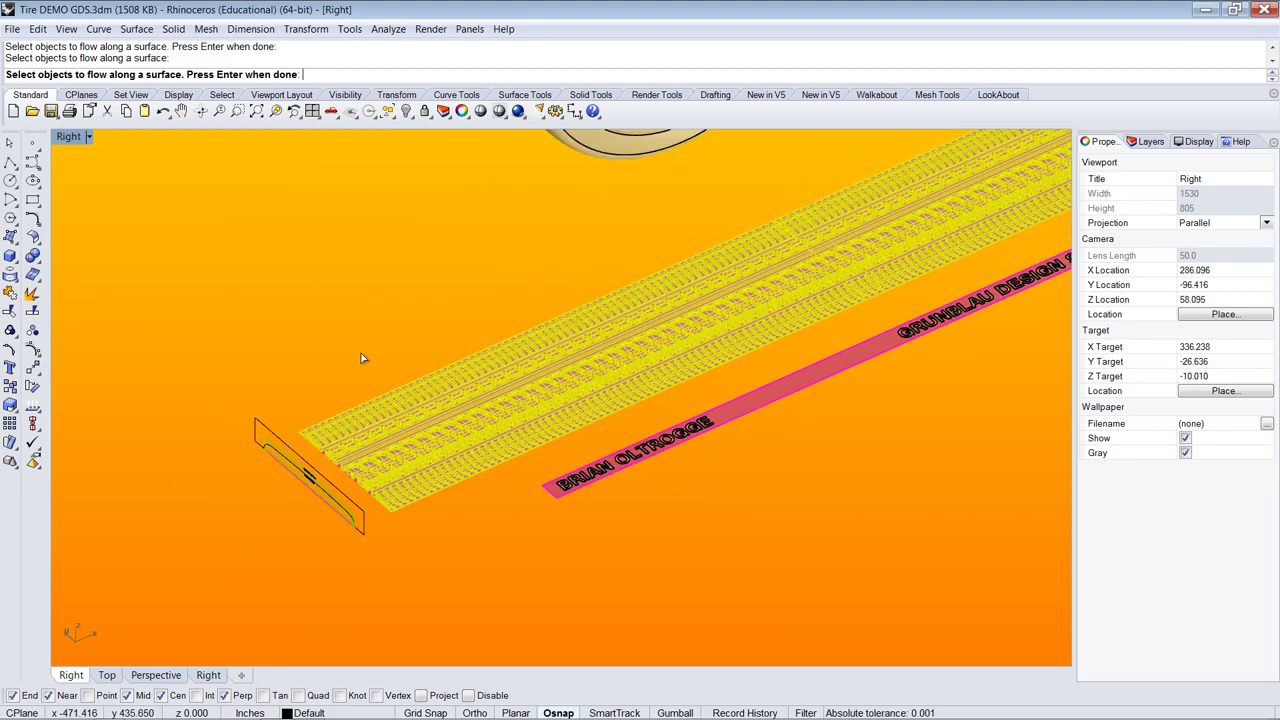
key(Return)
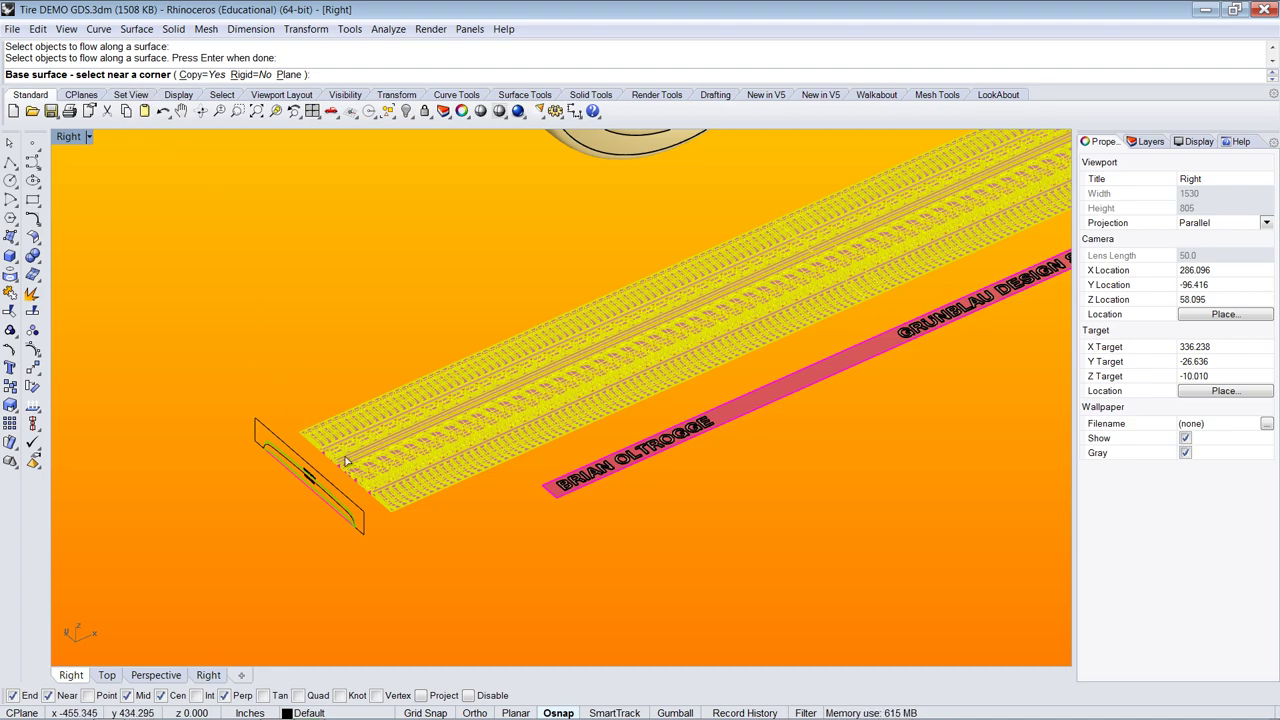
- Pick the flat base surface near its corner, then the matching corner of the tire's outer surface
scroll(400, 512, up, 6)
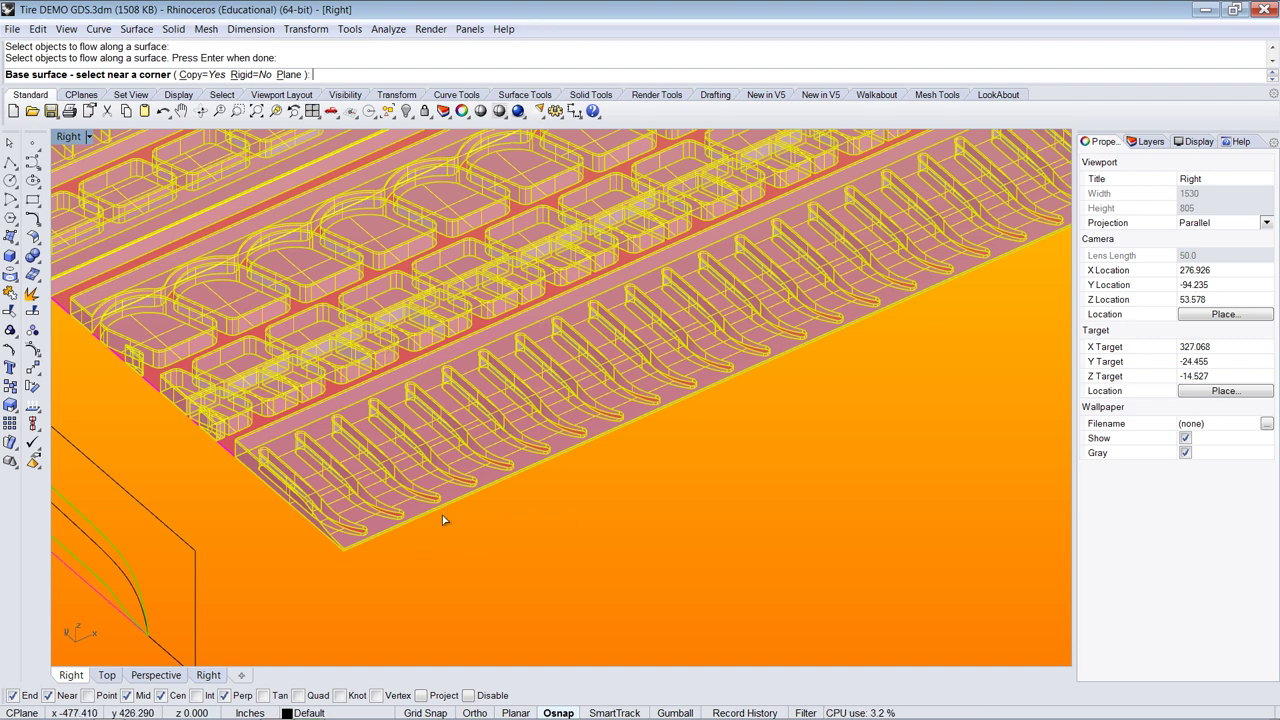
click(475, 497)
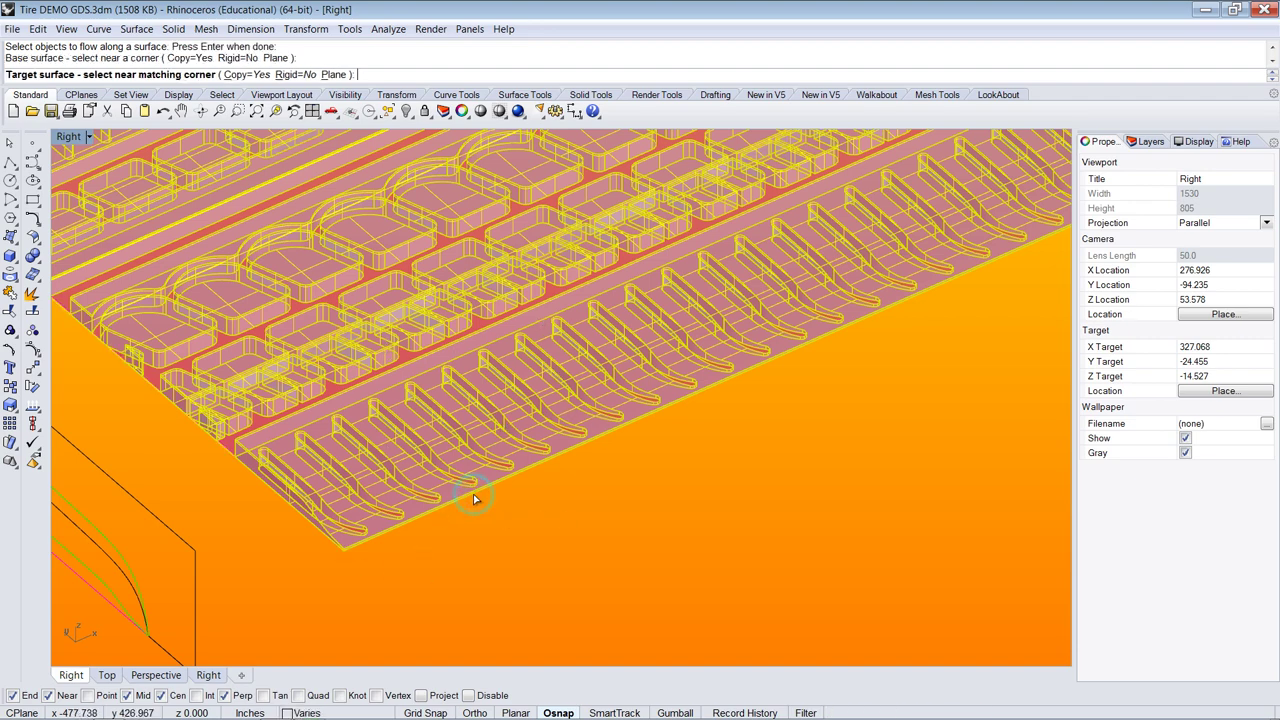
scroll(416, 599, down, 5)
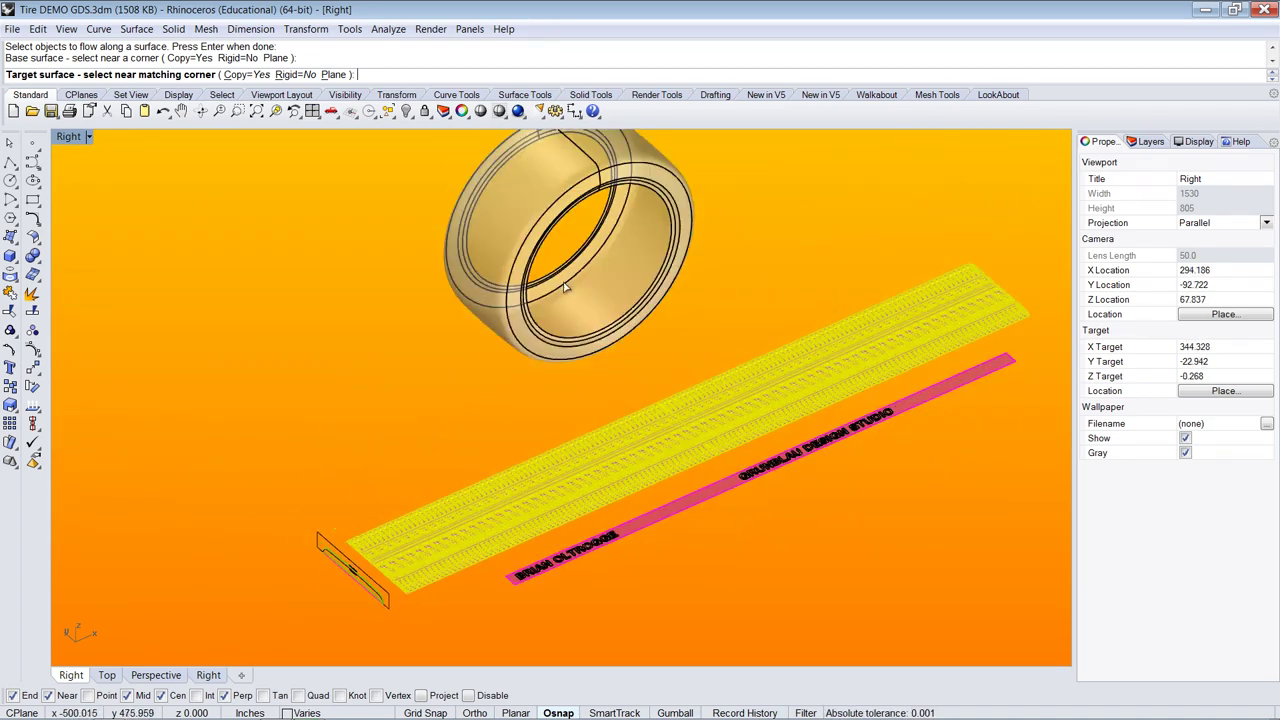
scroll(631, 170, up, 6)
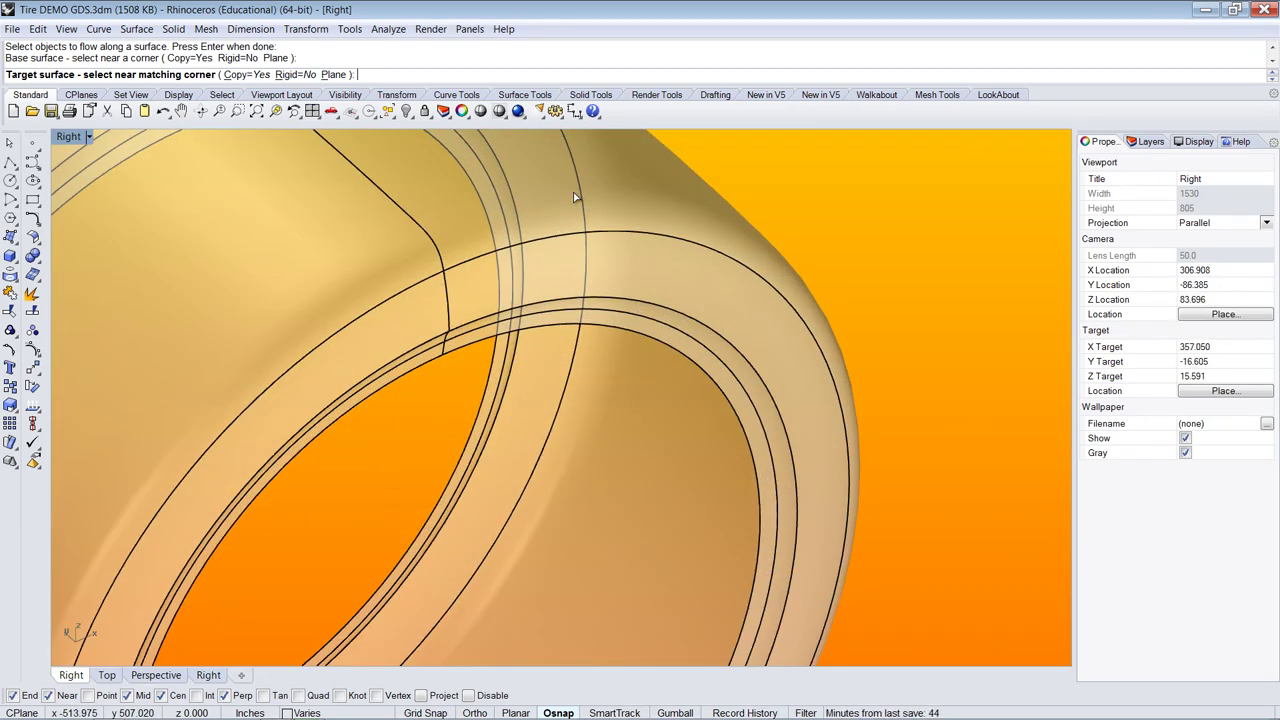
click(482, 258)
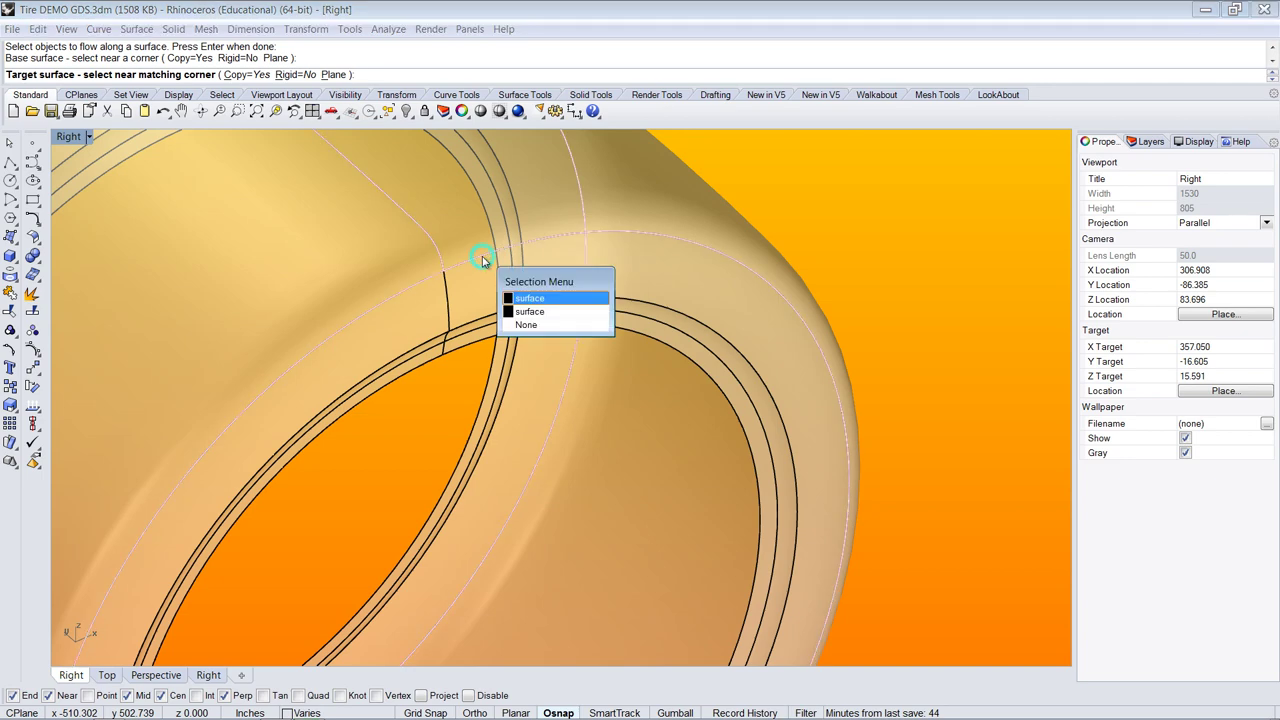
click(482, 258)
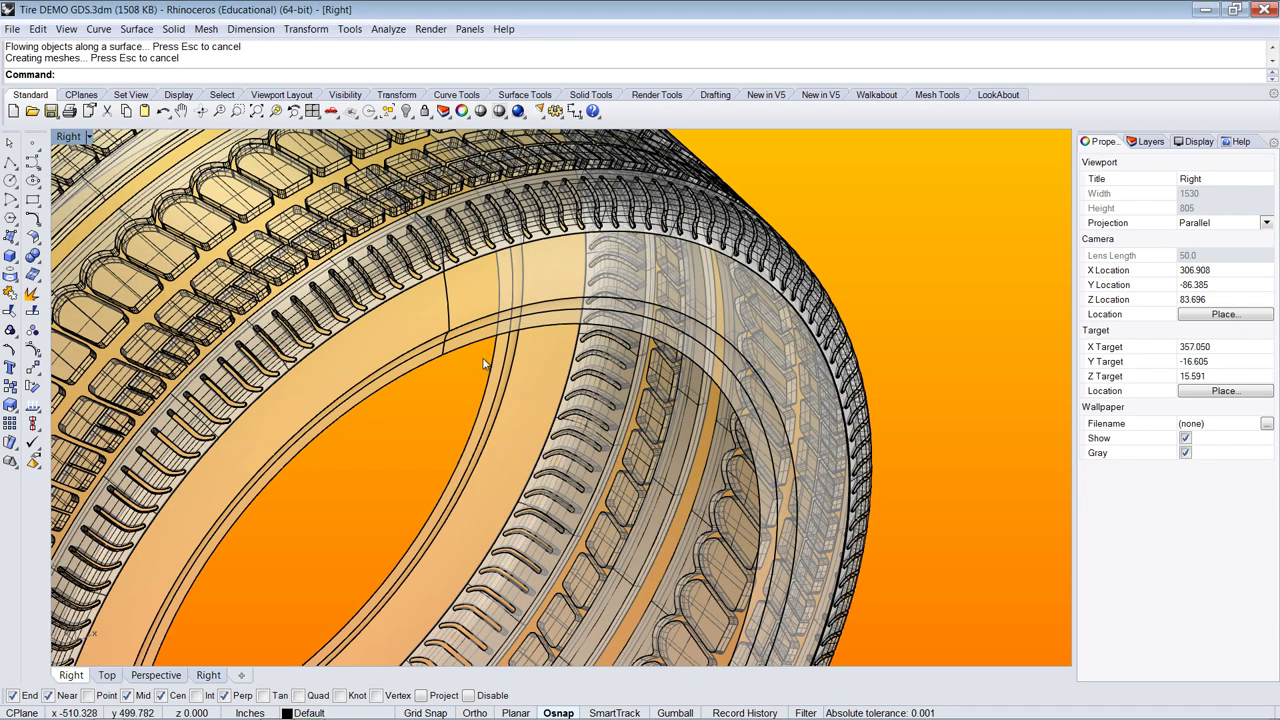
scroll(484, 352, down, 2)
scroll(439, 272, down, 2)
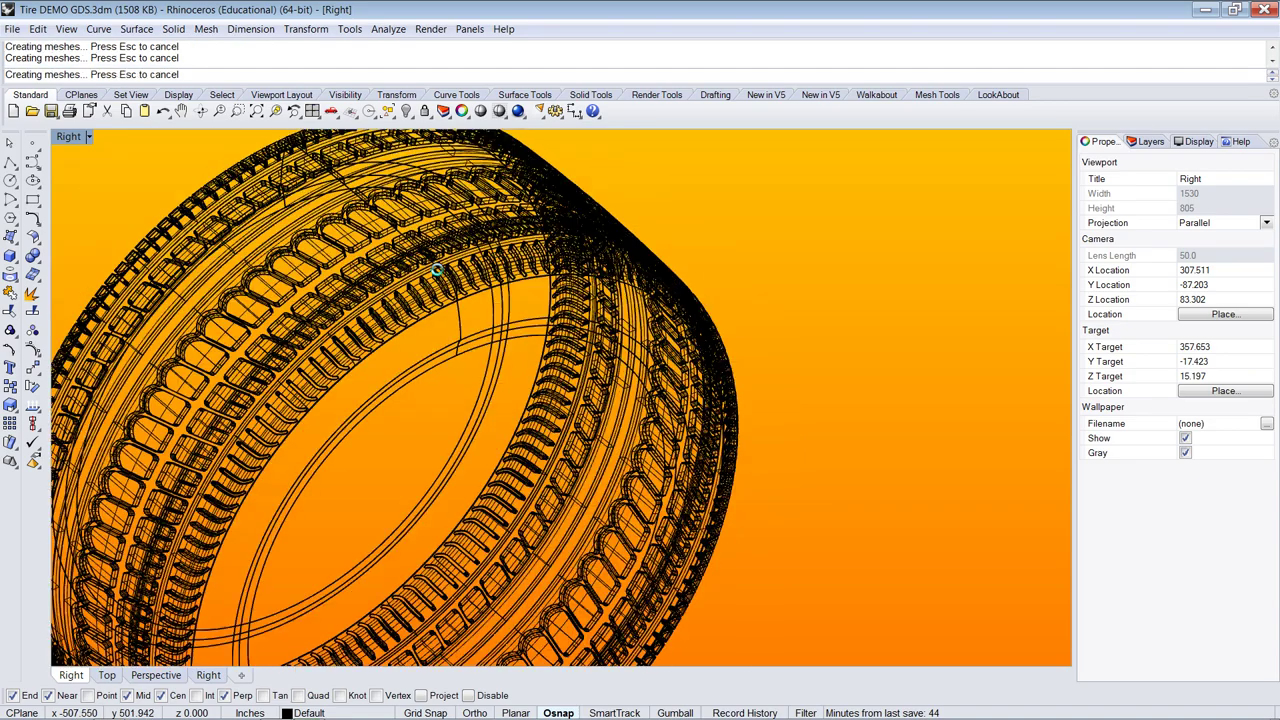
scroll(425, 255, up, 5)
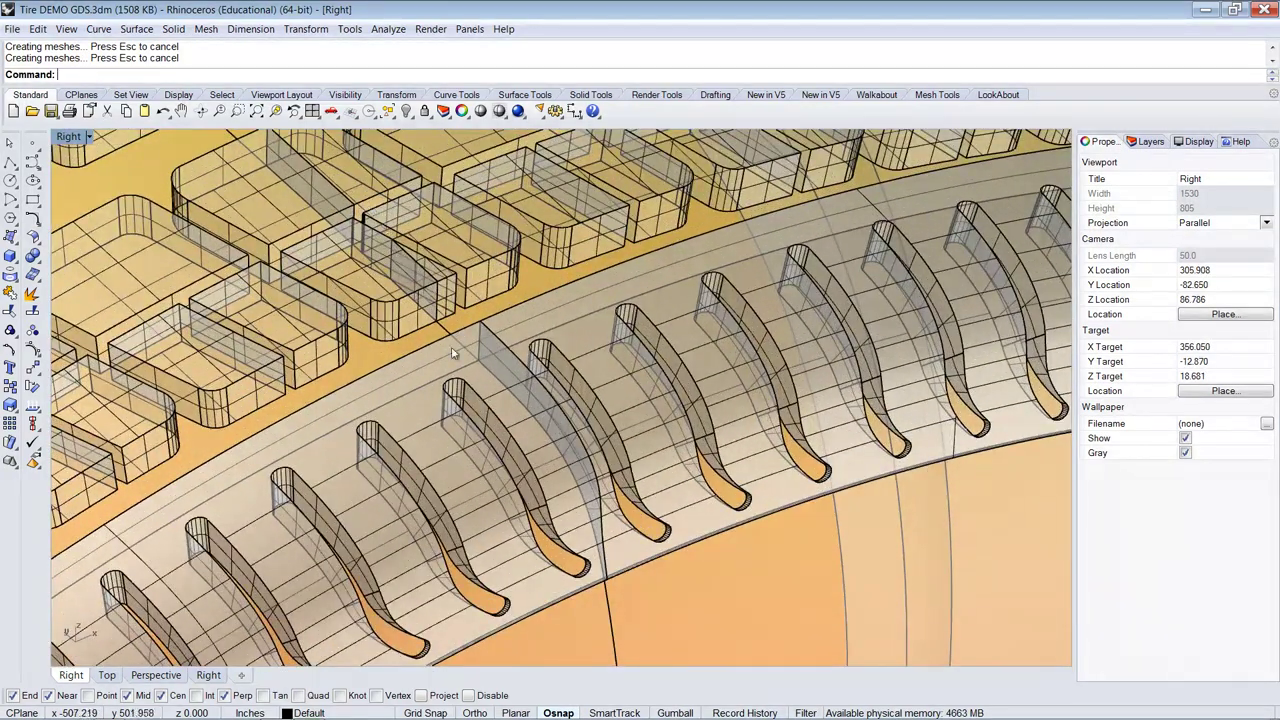
scroll(460, 355, down, 5)
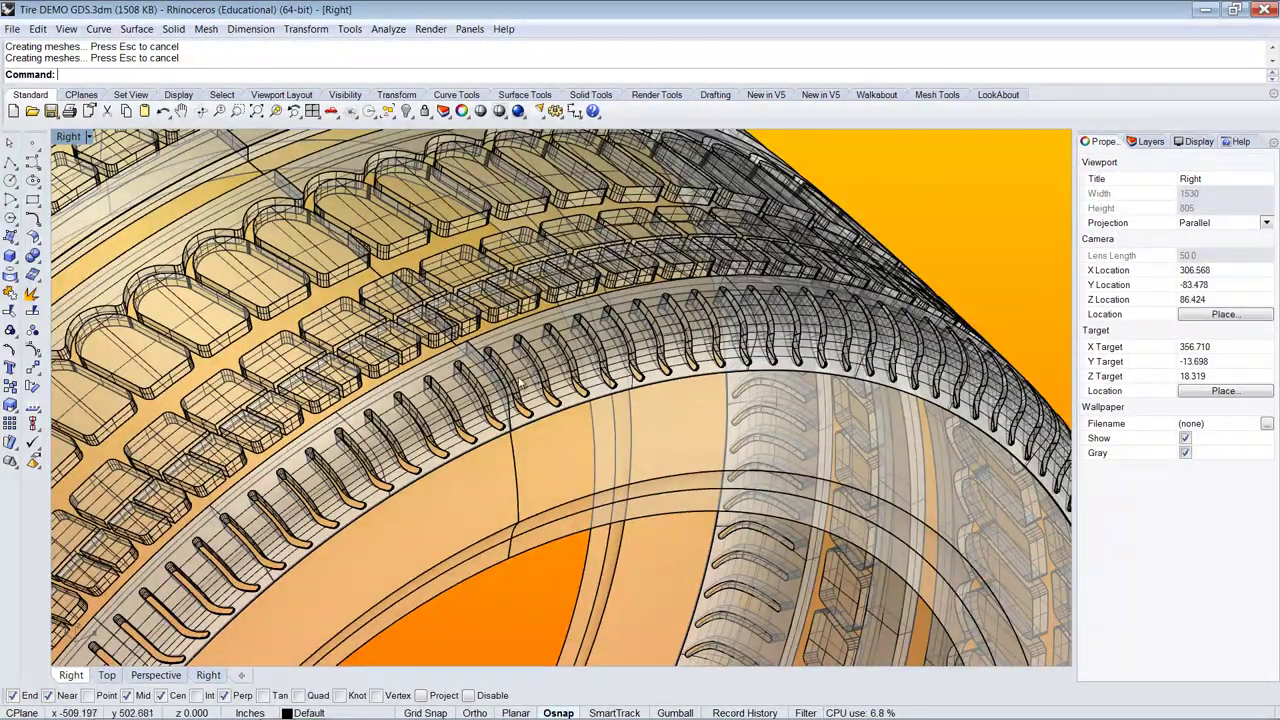
right_drag(470, 381, 328, 162)
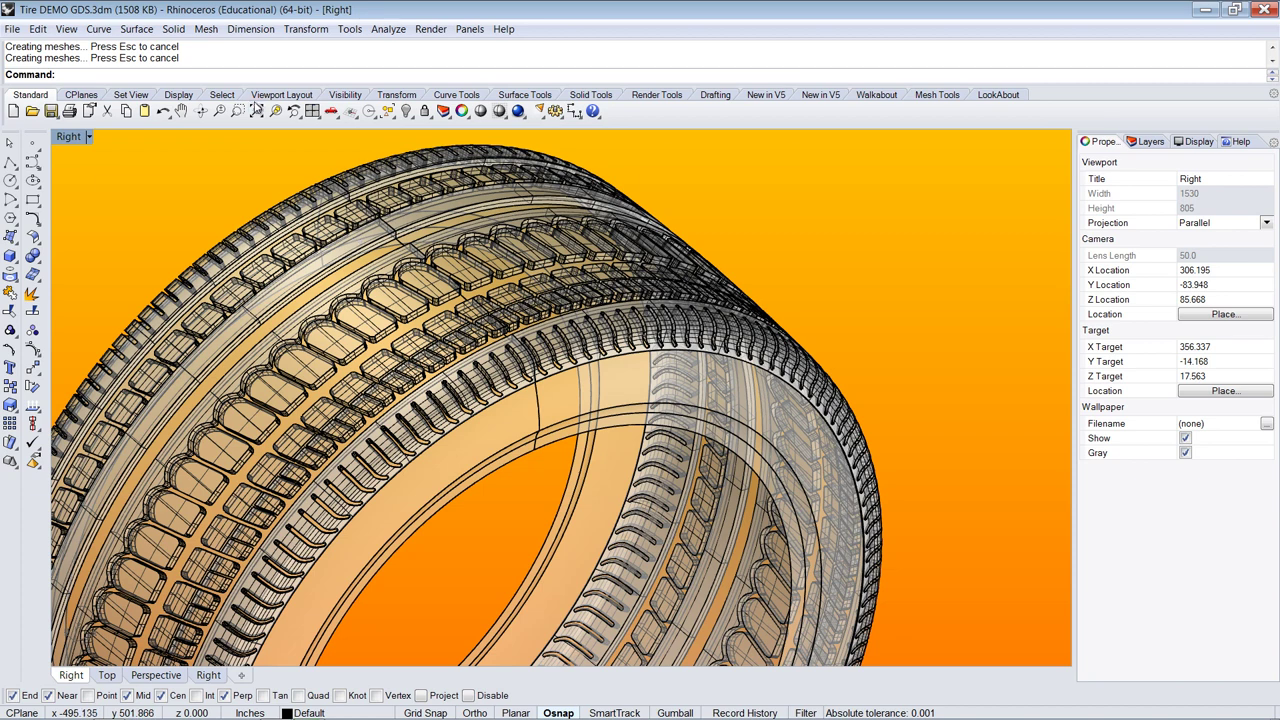
click(256, 111)
- Hide the 360 flat tread solids, then window-select the designer's name and GRUNBLAU DESIGN STUDIO lettering
click(832, 402)
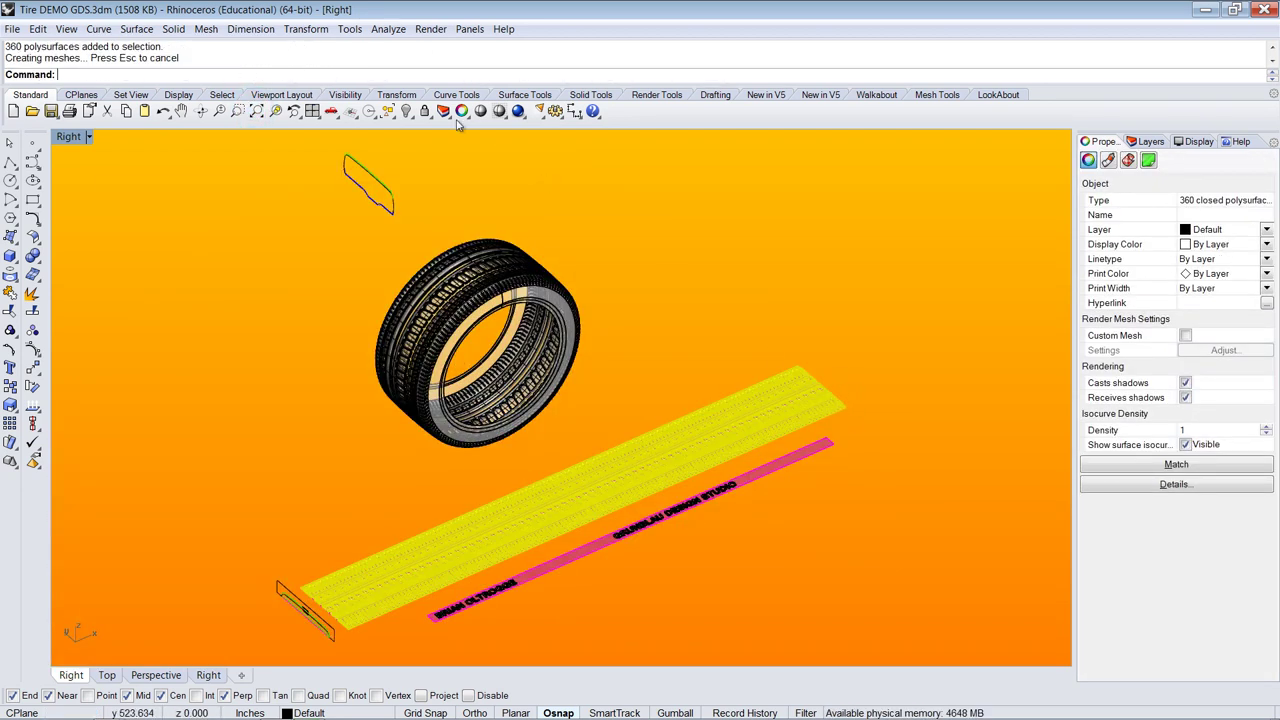
click(406, 111)
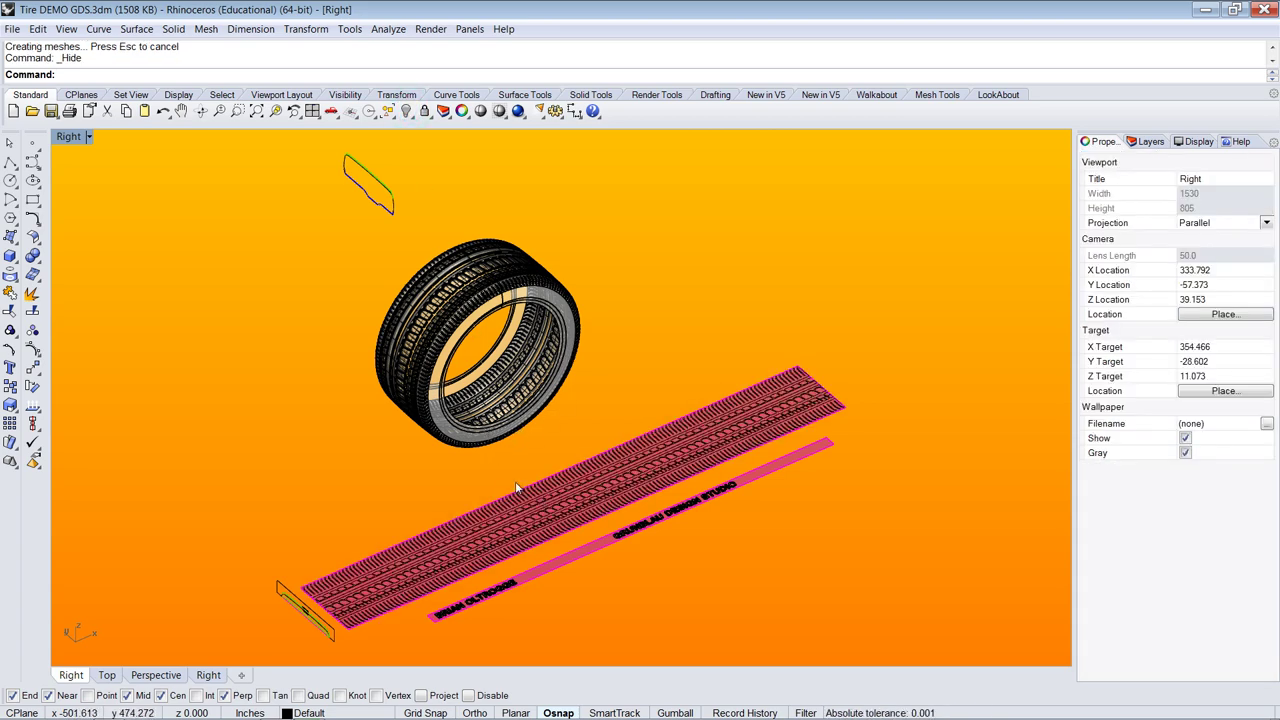
scroll(538, 605, up, 2)
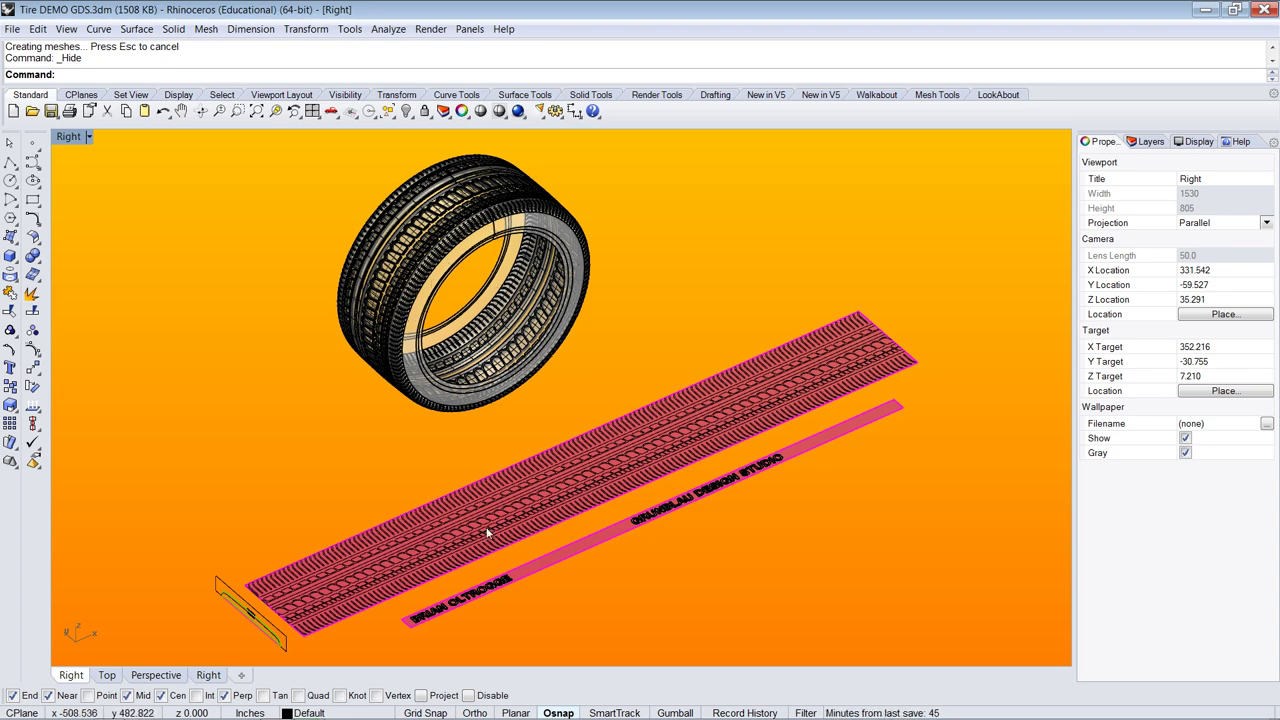
drag(402, 632, 522, 572)
drag(625, 589, 808, 452)
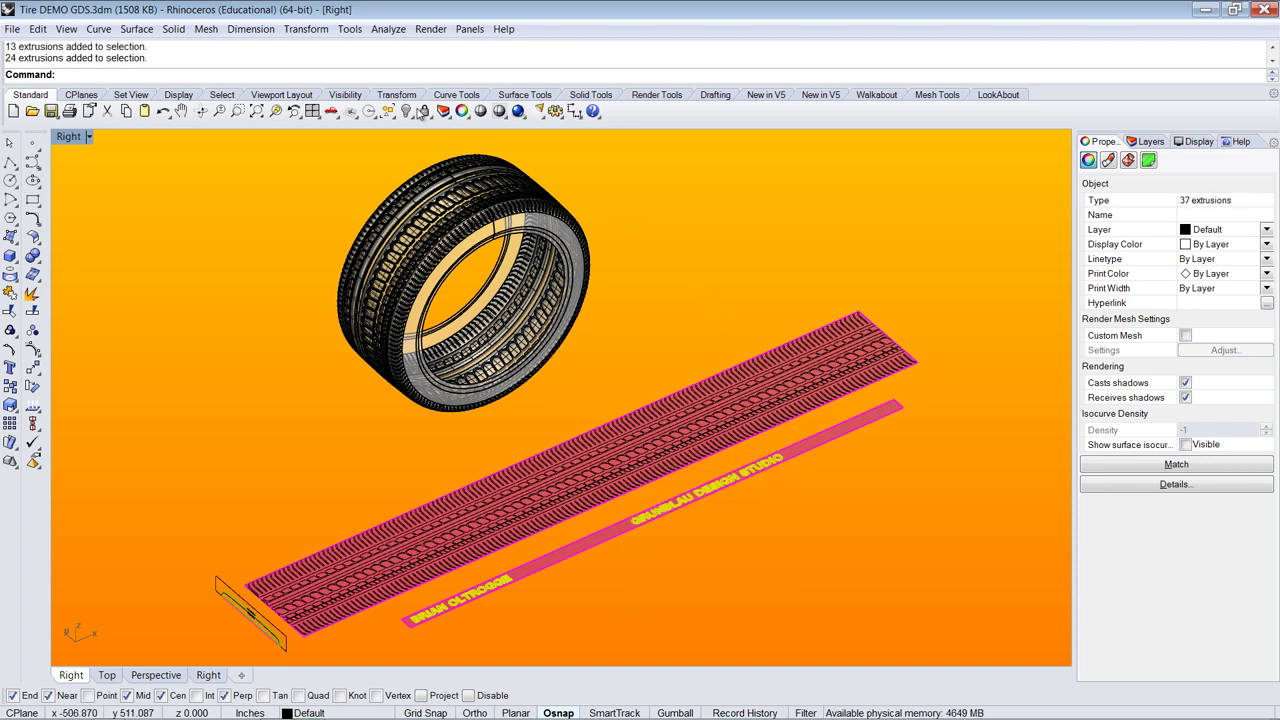
- Flow both lettering lines from the flat strip onto the tire sidewall with Flow along Surface
click(305, 28)
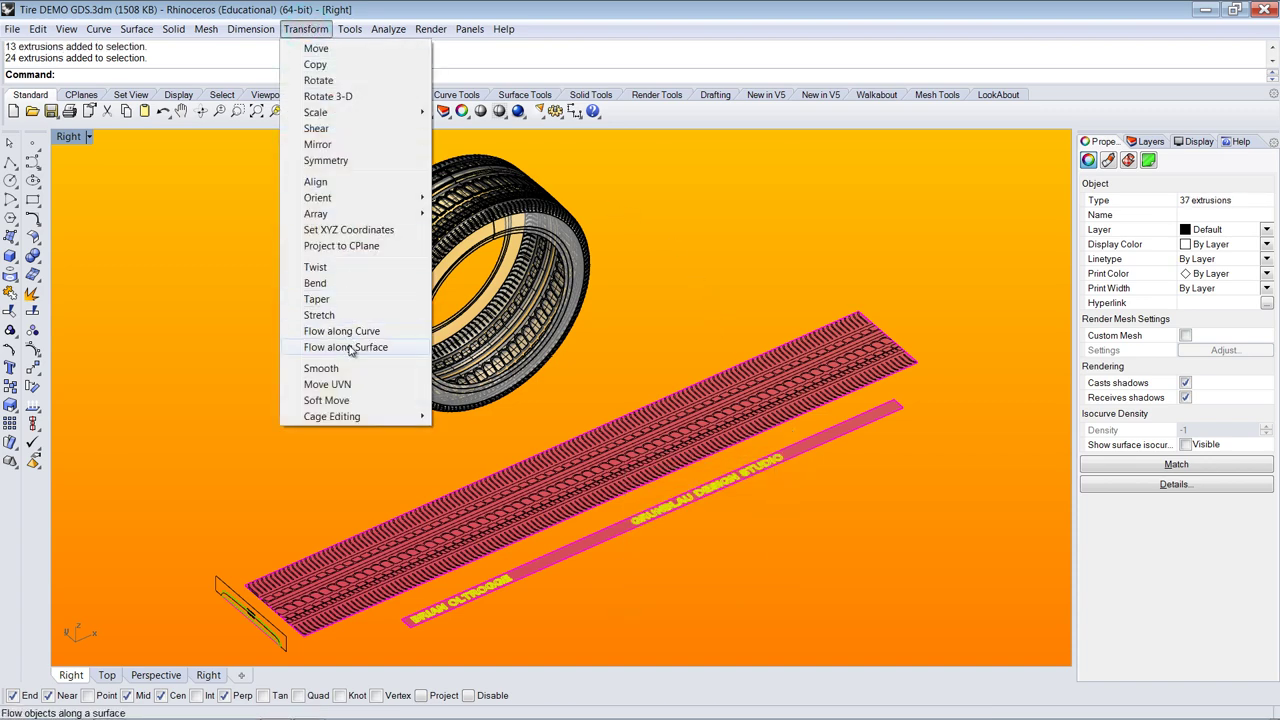
click(350, 347)
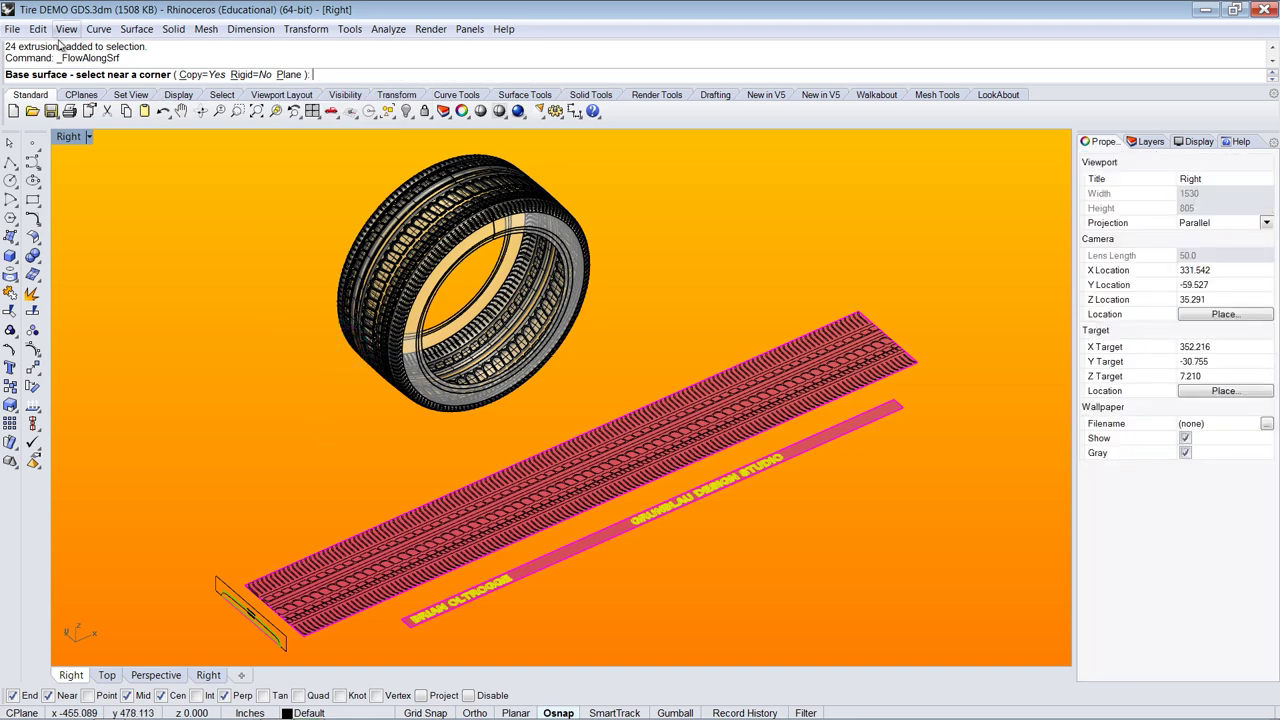
click(424, 628)
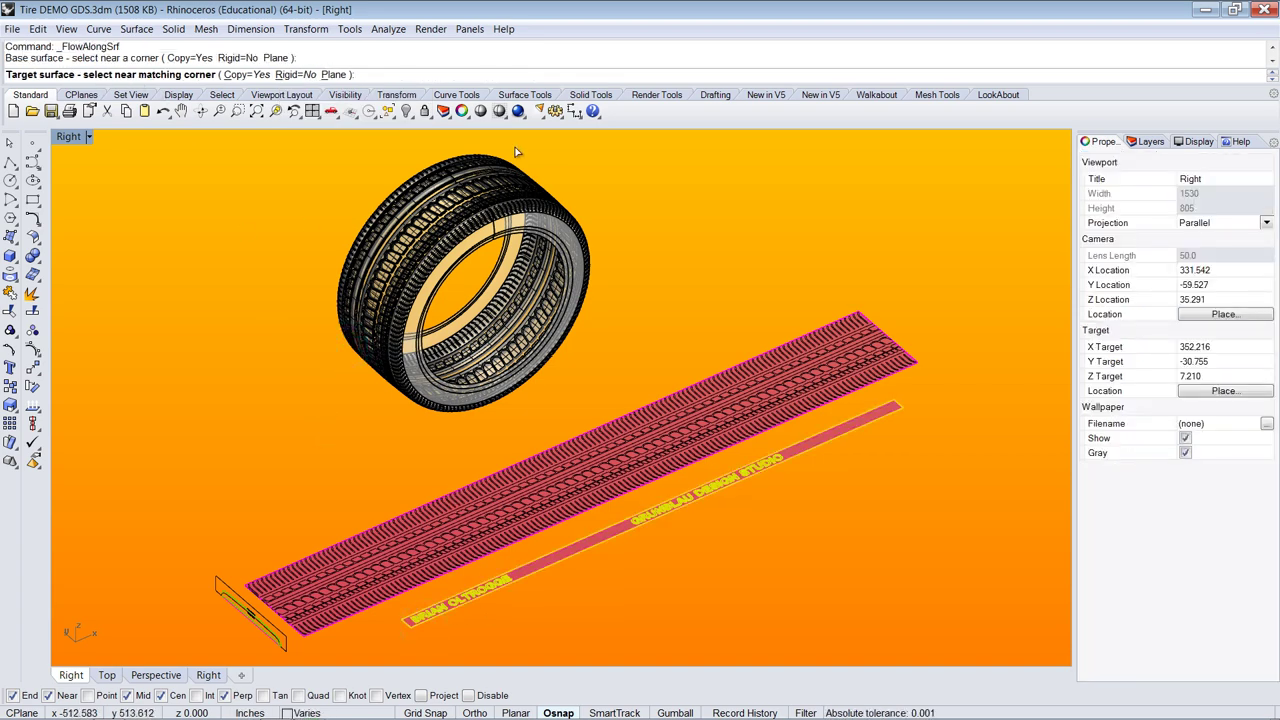
scroll(502, 225, up, 5)
scroll(504, 234, up, 3)
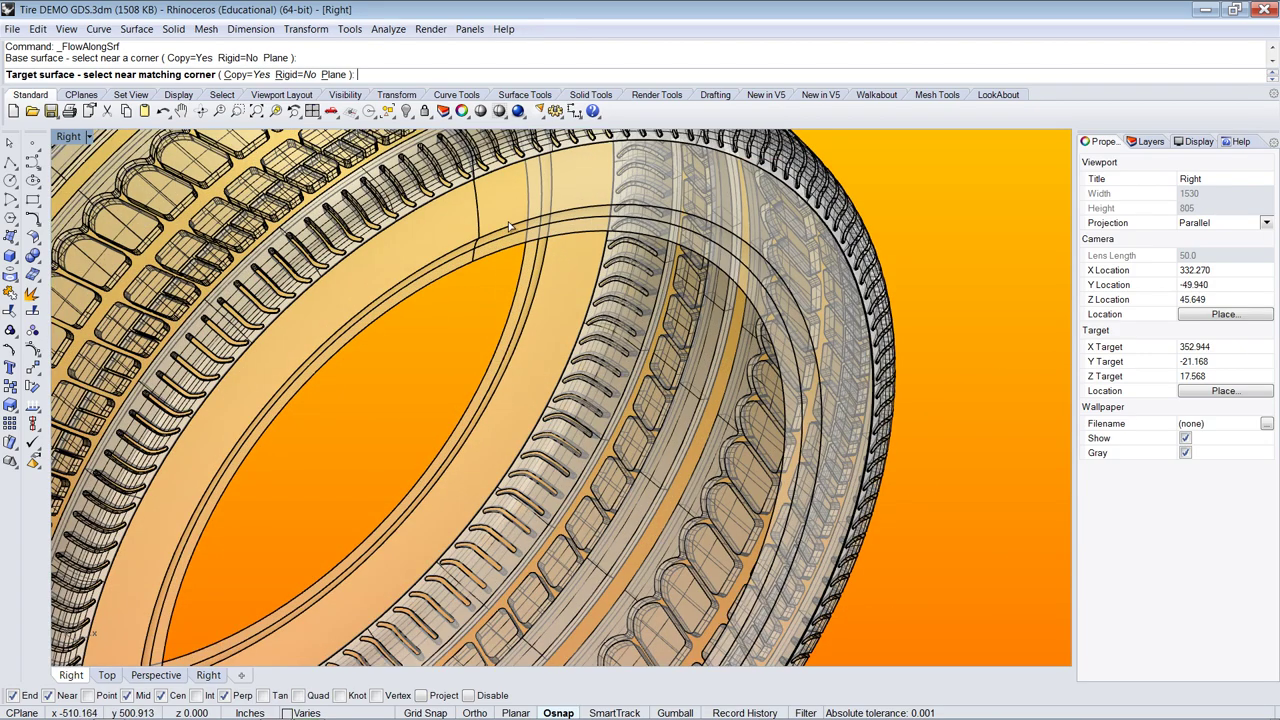
click(512, 231)
key(Return)
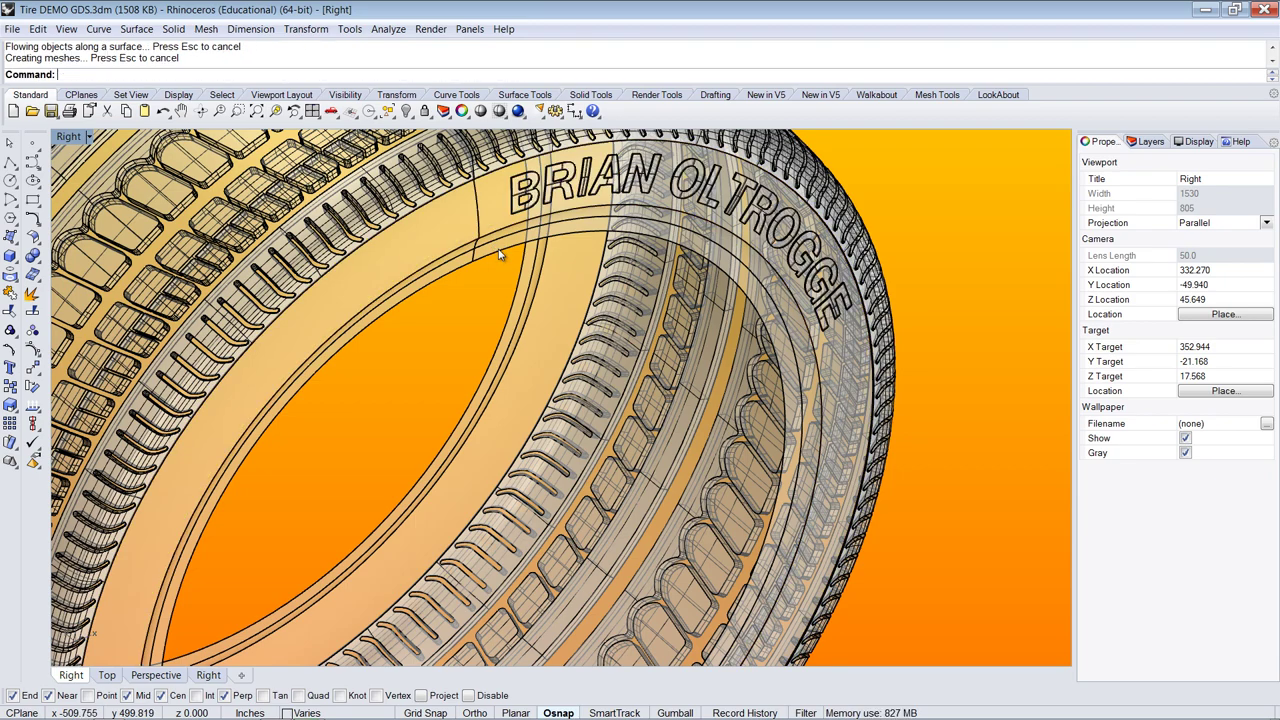
scroll(625, 232, down, 3)
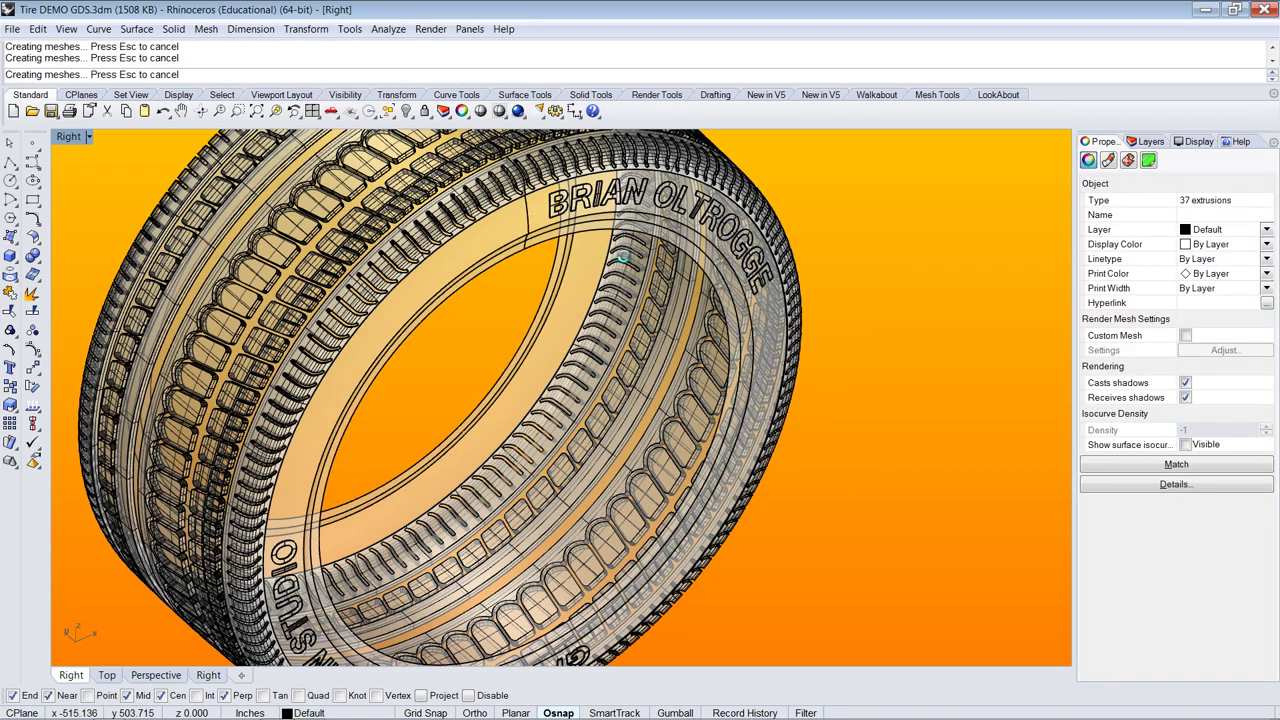
scroll(622, 257, down, 2)
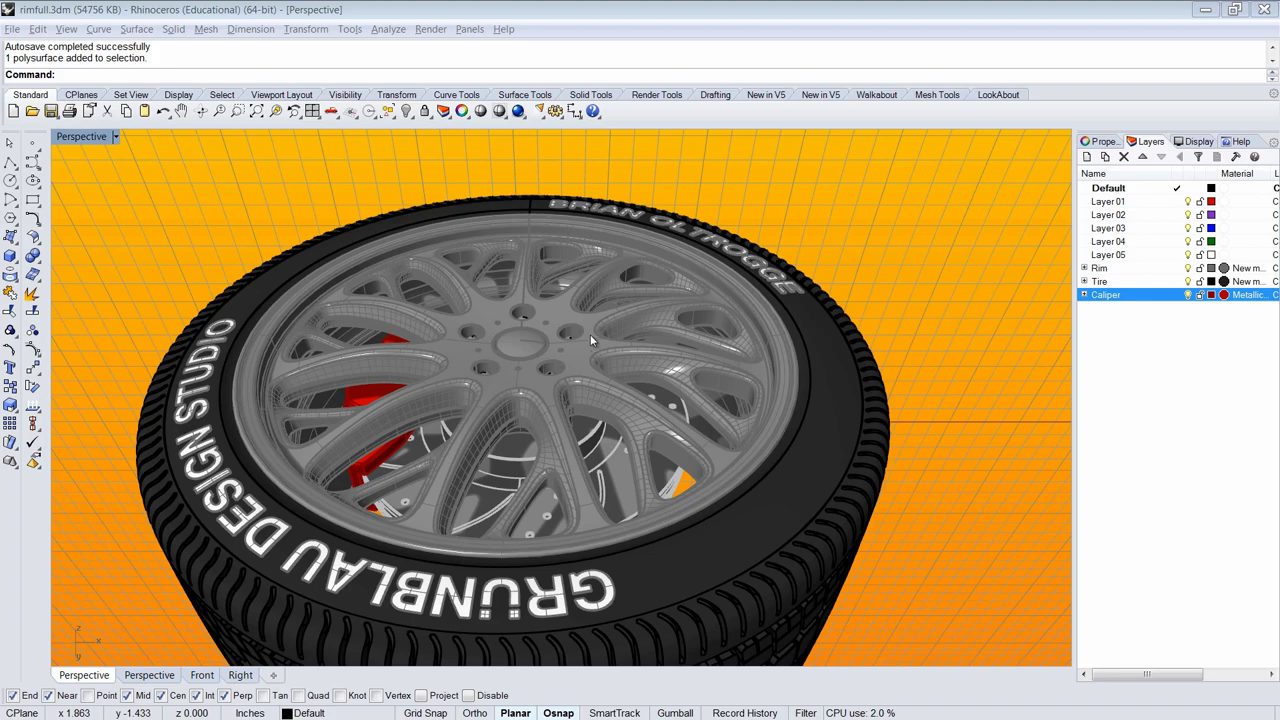
- Orbit and zoom the Perspective view to inspect the rimfull.3dm wheel, rim and red caliper
right_drag(590, 341, 622, 252)
scroll(686, 247, up, 10)
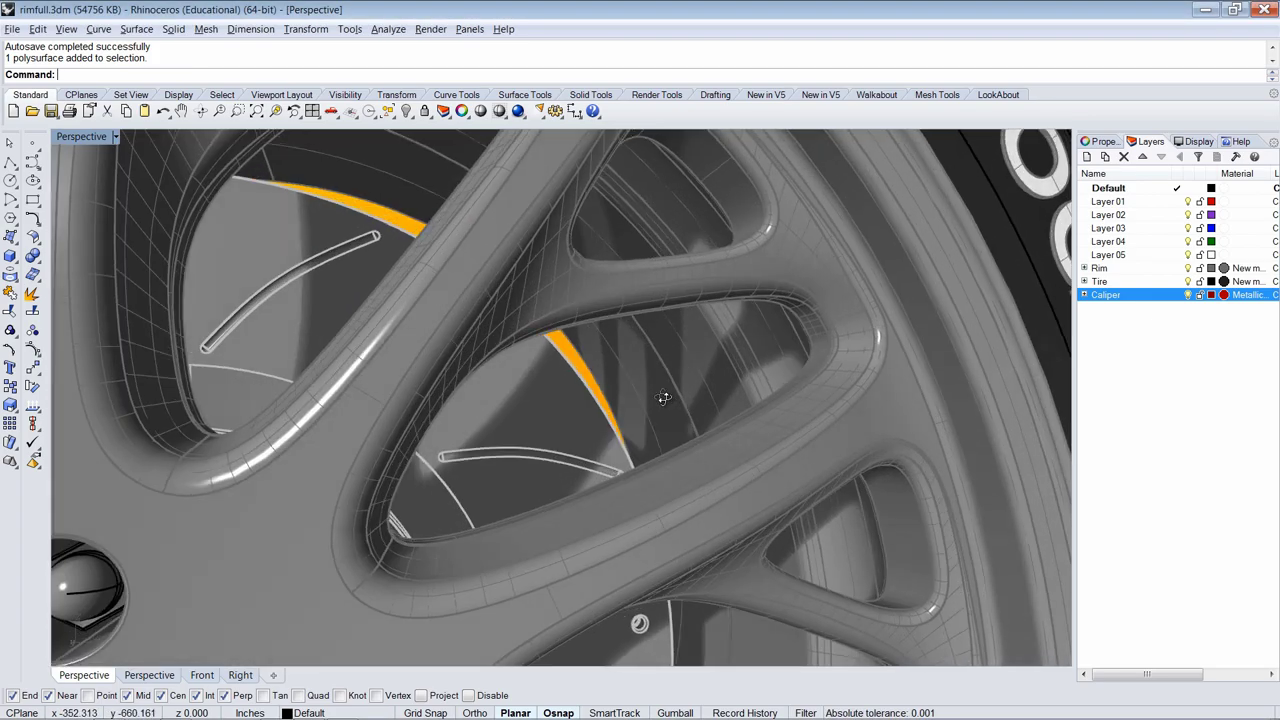
scroll(614, 262, down, 10)
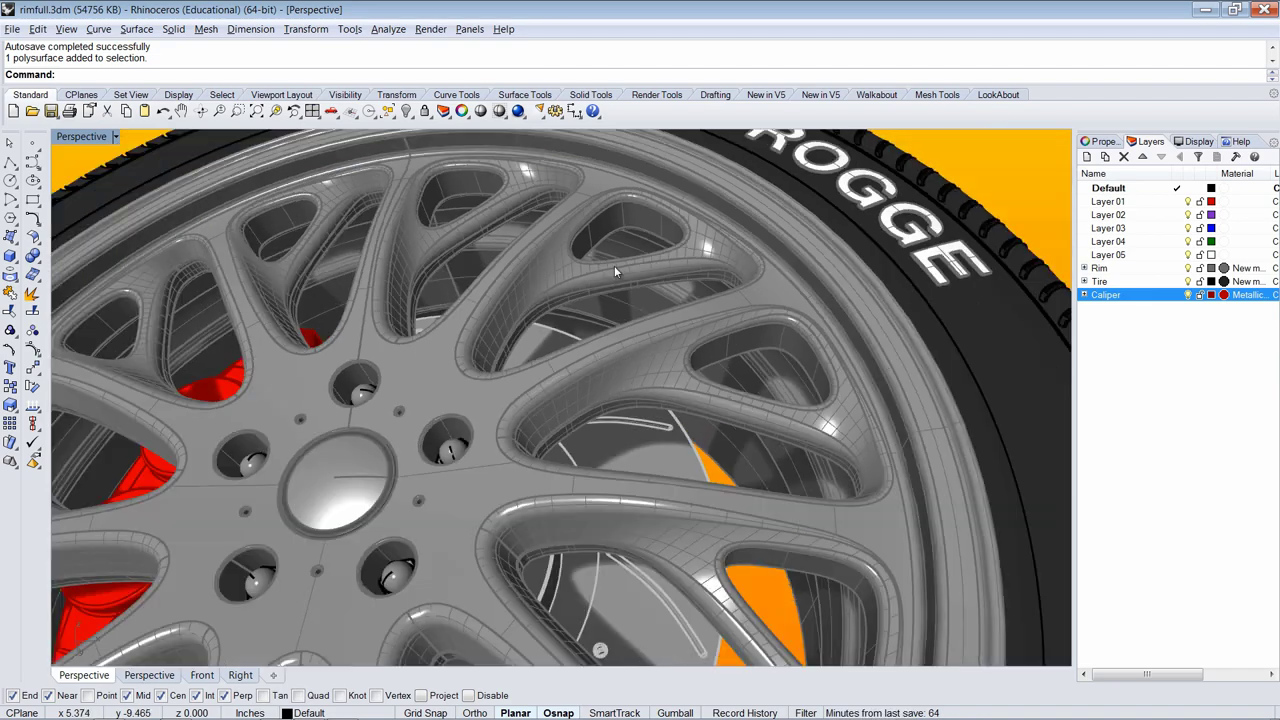